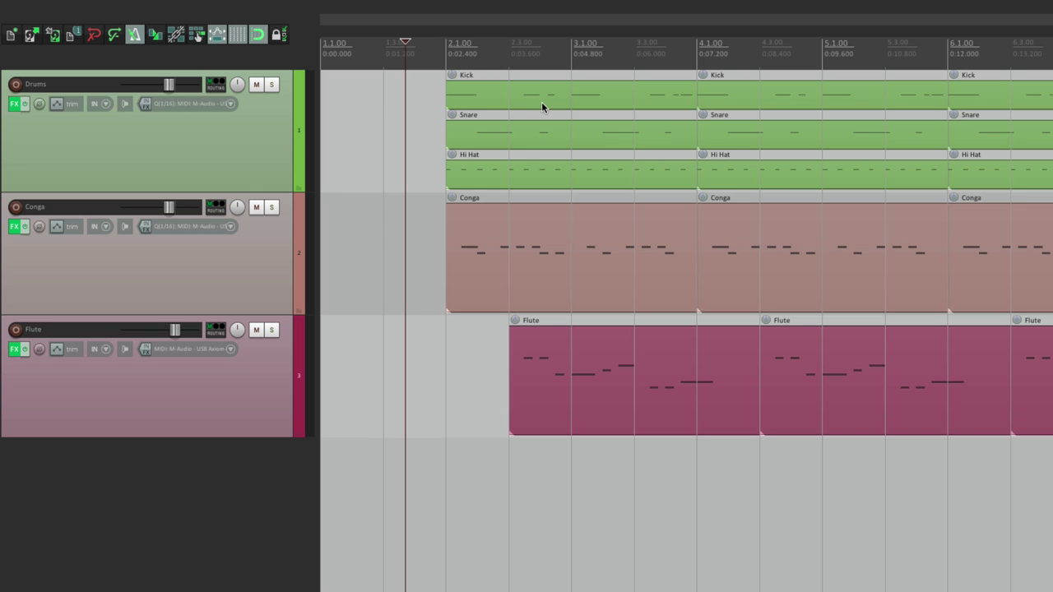
# Select the Kick, Snare, Hi Hat, Conga and Flute items in turn, ending on the first Conga
pyautogui.click(564, 93)
pyautogui.click(574, 137)
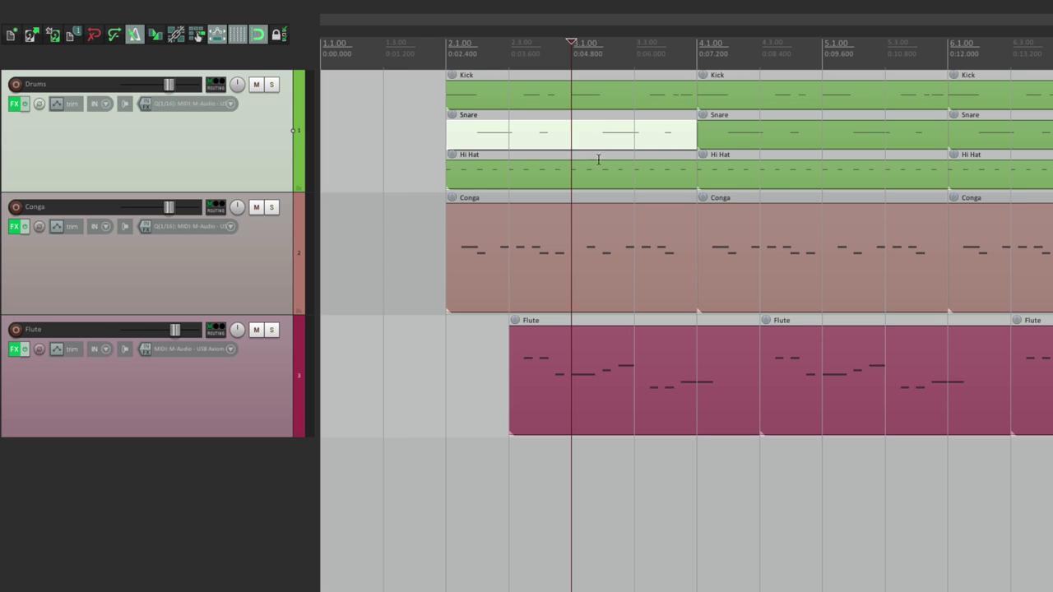
pyautogui.click(598, 169)
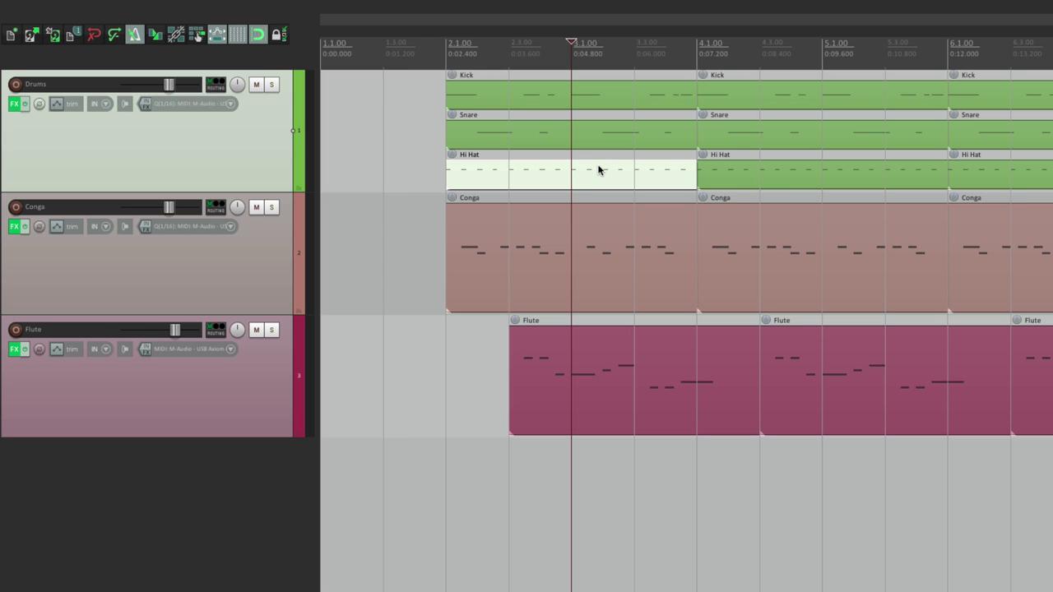
pyautogui.click(587, 234)
pyautogui.click(628, 362)
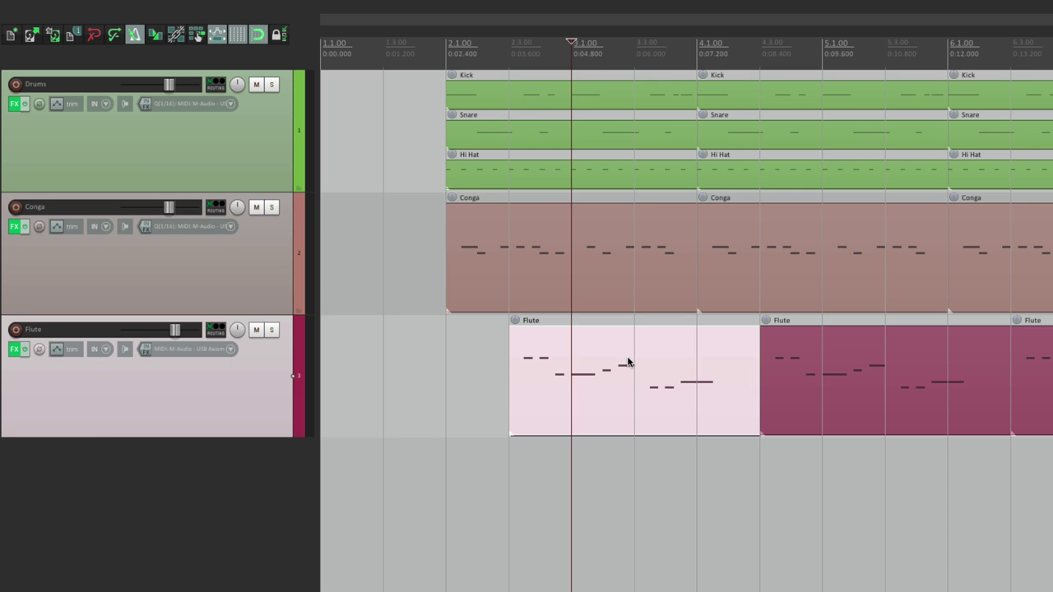
pyautogui.click(691, 228)
pyautogui.click(751, 233)
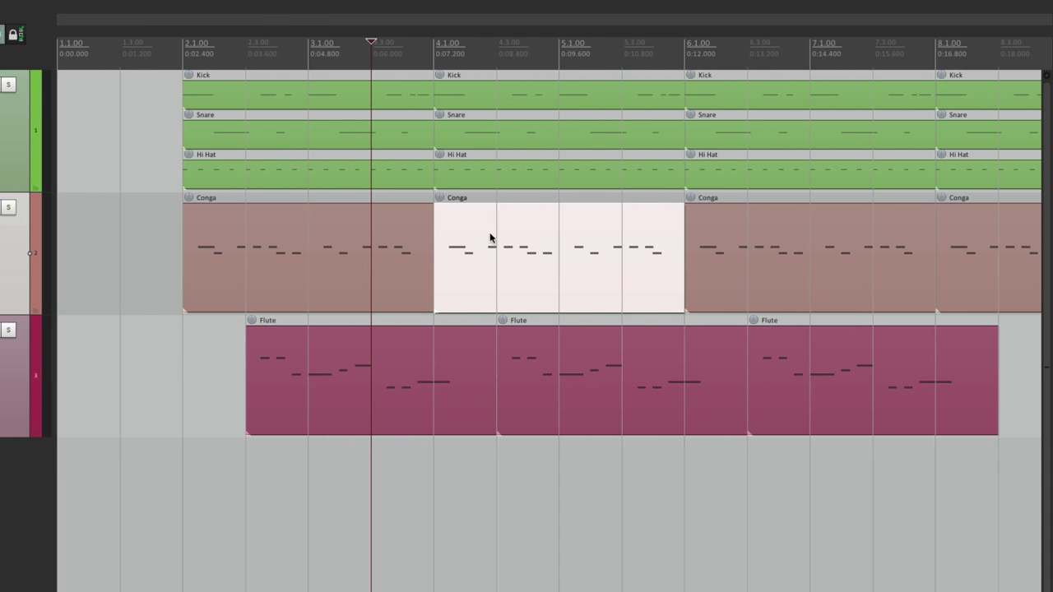
pyautogui.click(712, 240)
pyautogui.click(382, 261)
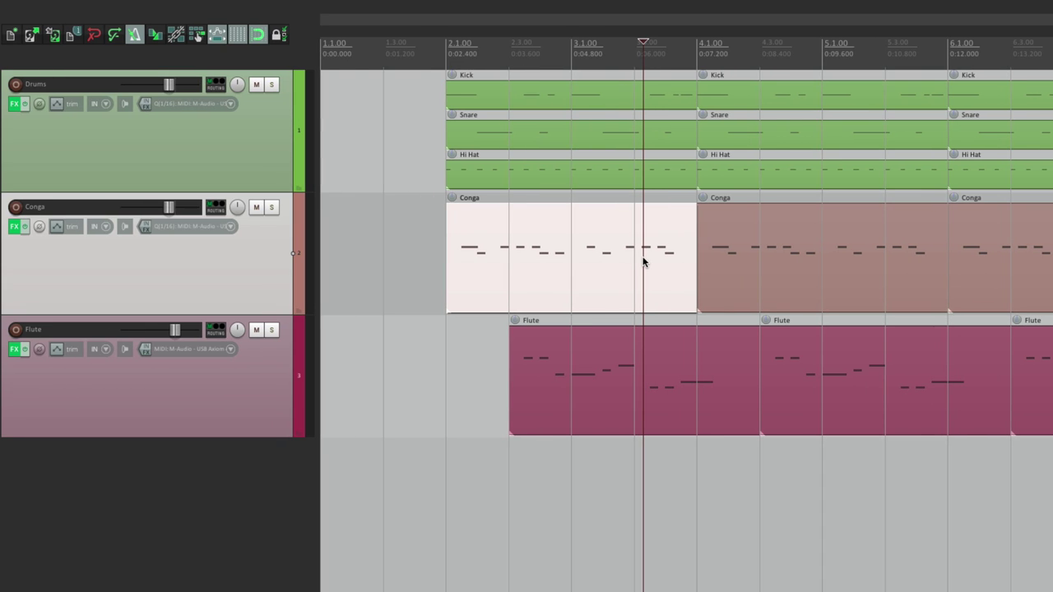
# Clear the item selection, then play the project and stop it
pyautogui.click(427, 231)
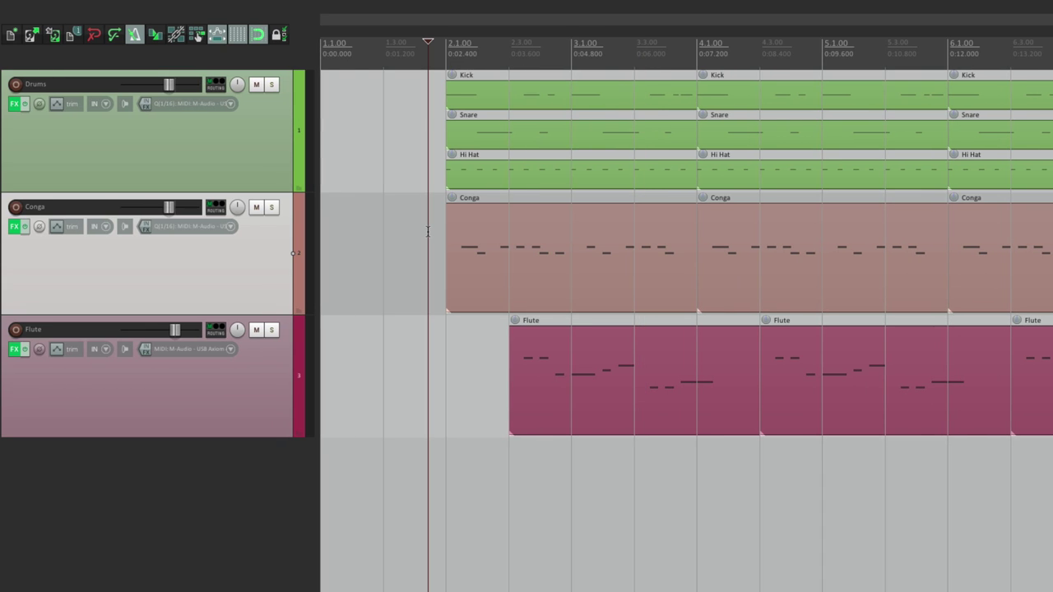
pyautogui.press('space')
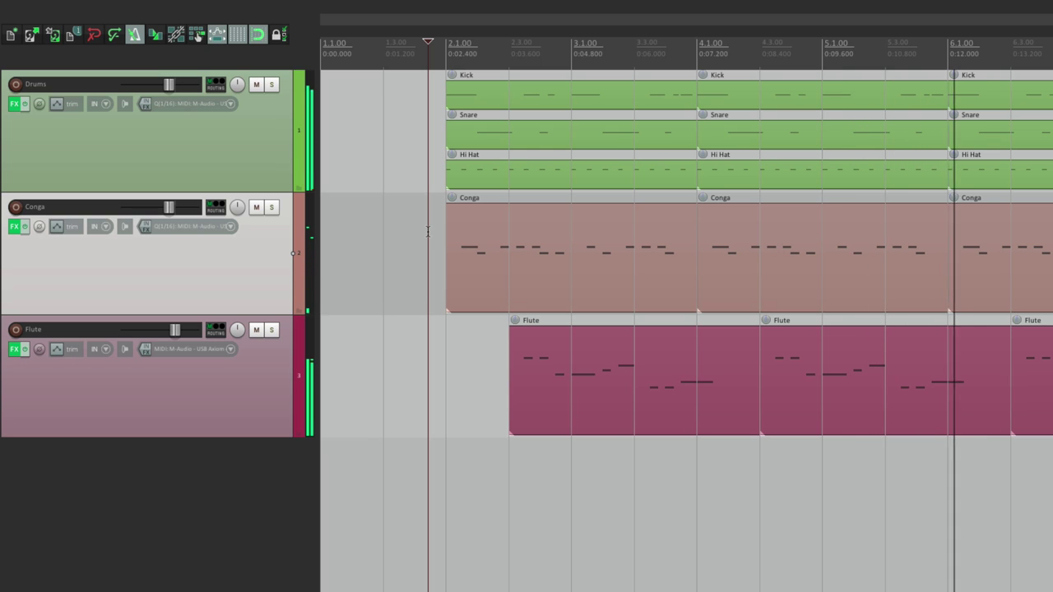
pyautogui.press('space')
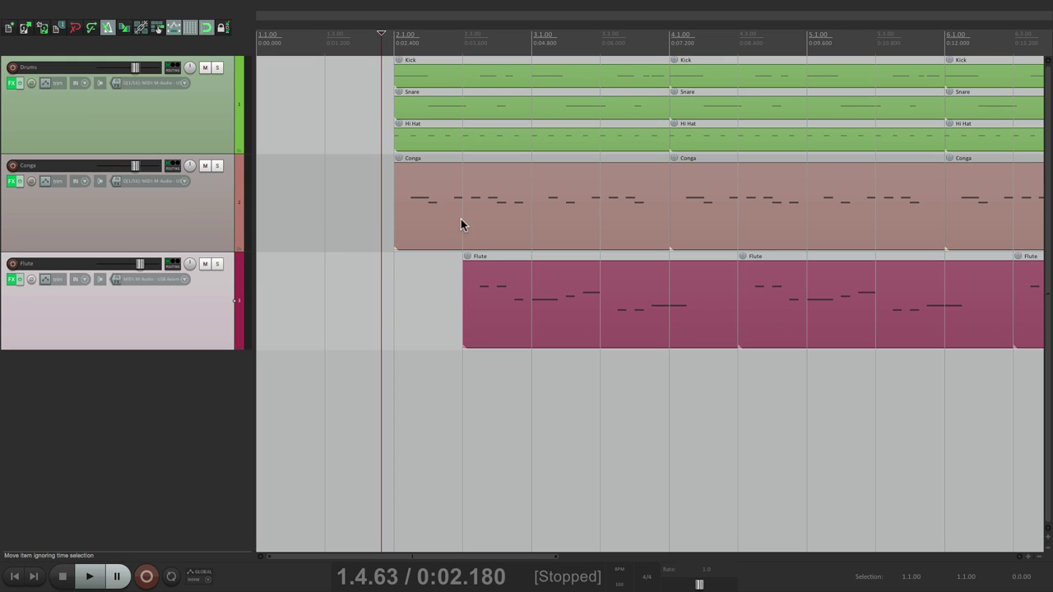
# Open the first and second Conga items in the MIDI editor and view each one's notes
pyautogui.doubleClick(449, 197)
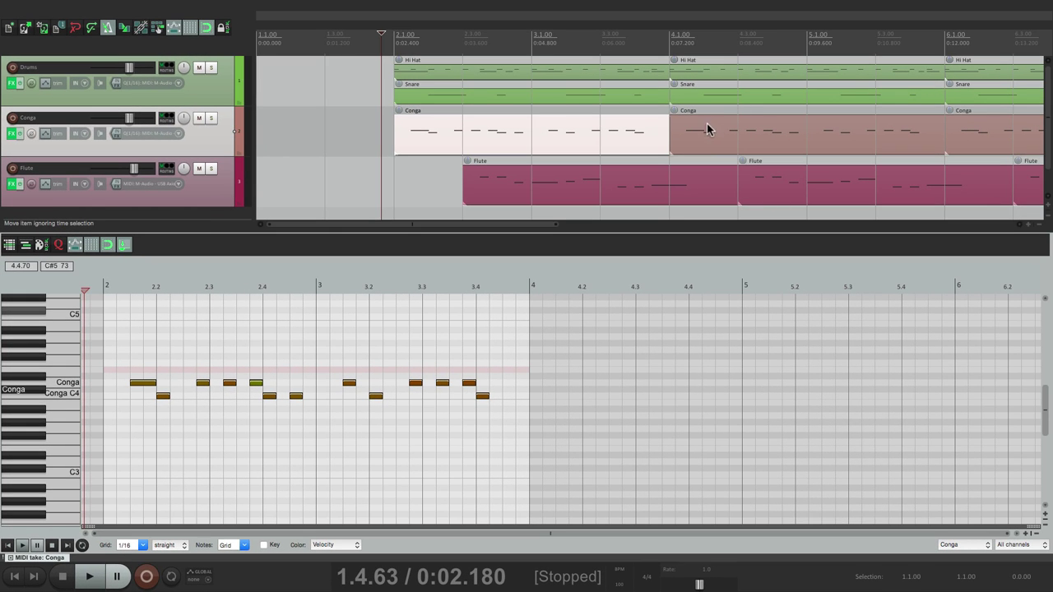
pyautogui.doubleClick(705, 136)
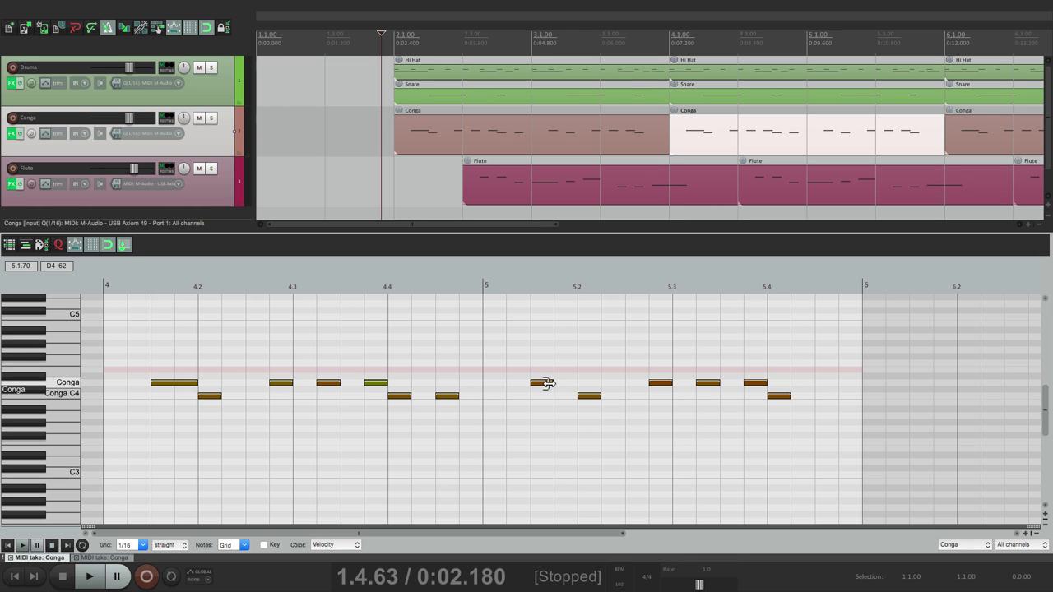
pyautogui.click(487, 134)
pyautogui.click(749, 144)
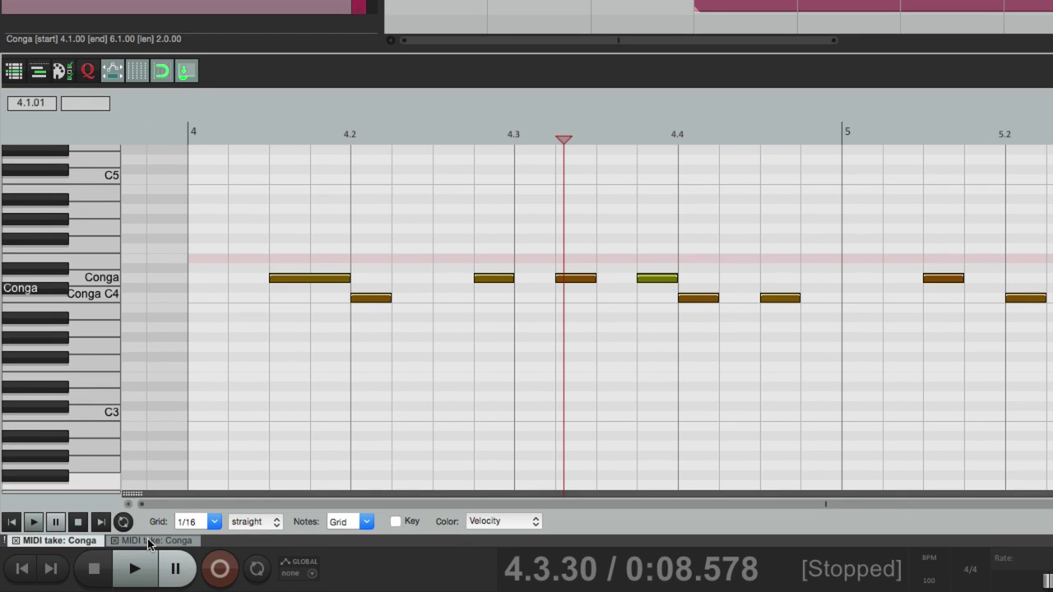
# Switch back and forth between the two Conga take tabs
pyautogui.click(86, 558)
pyautogui.click(74, 540)
pyautogui.click(114, 541)
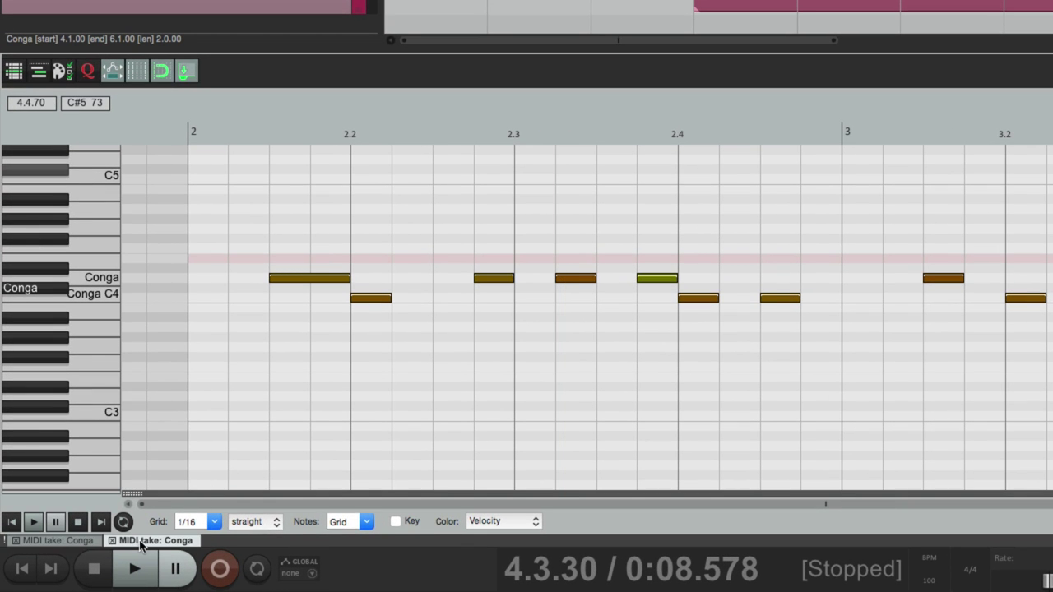
pyautogui.click(74, 541)
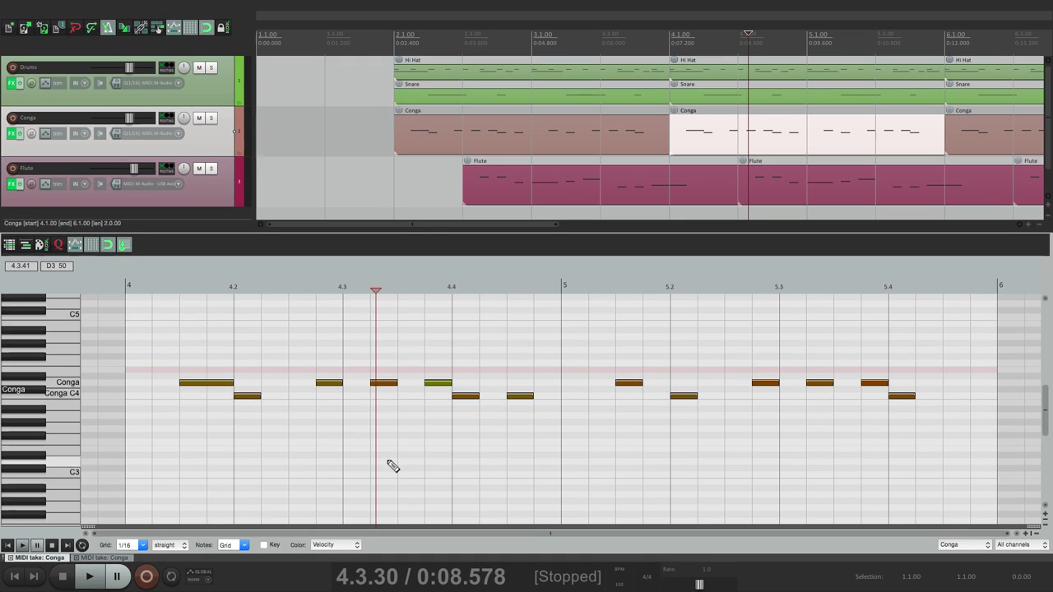
# Clear the selection, then show the Flute and the first and second Conga takes in the editor
pyautogui.click(370, 125)
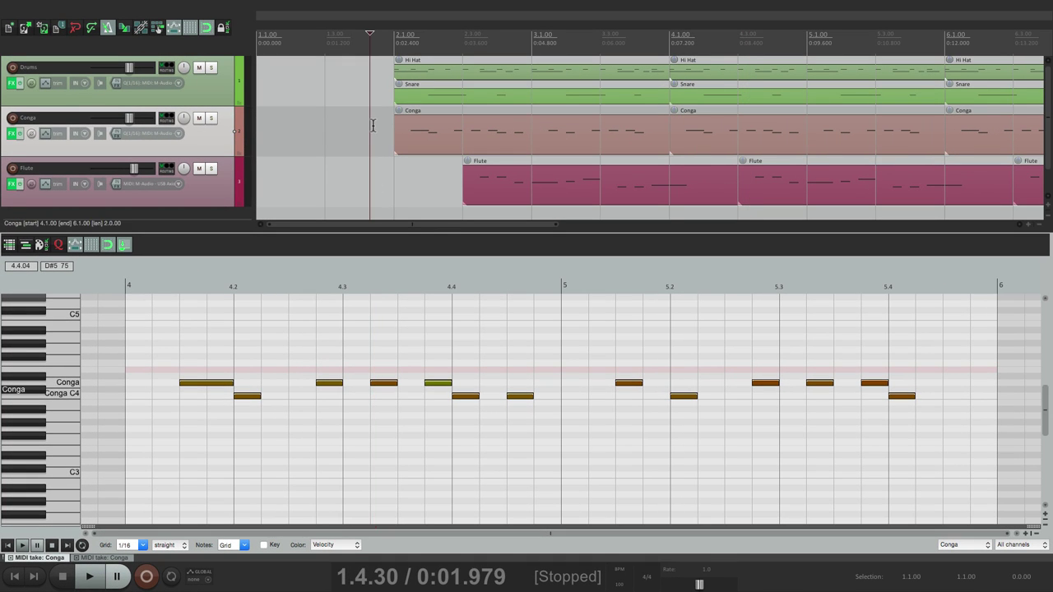
pyautogui.click(509, 179)
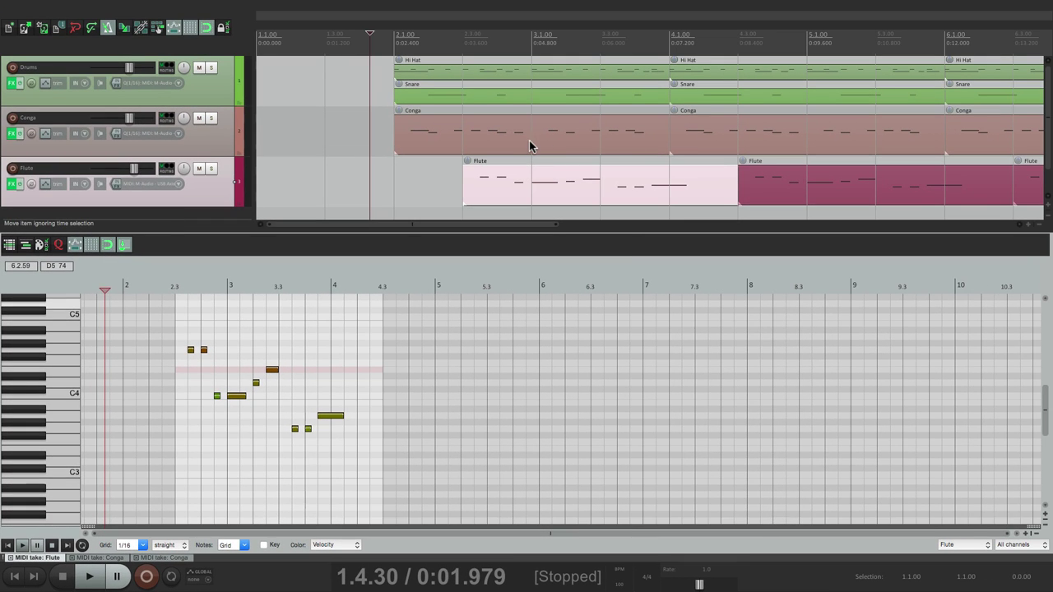
pyautogui.click(528, 141)
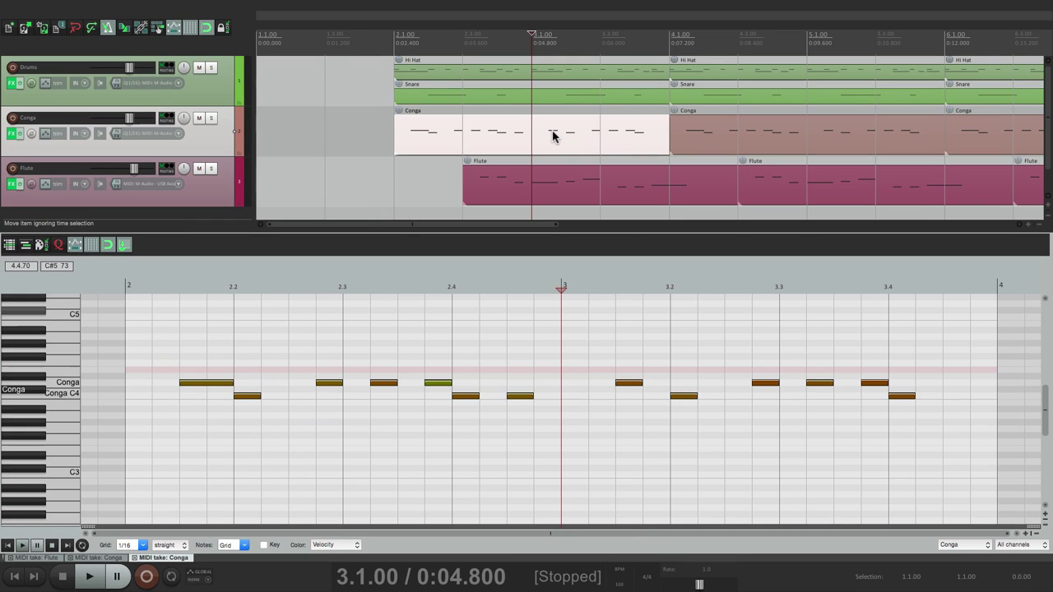
pyautogui.click(750, 127)
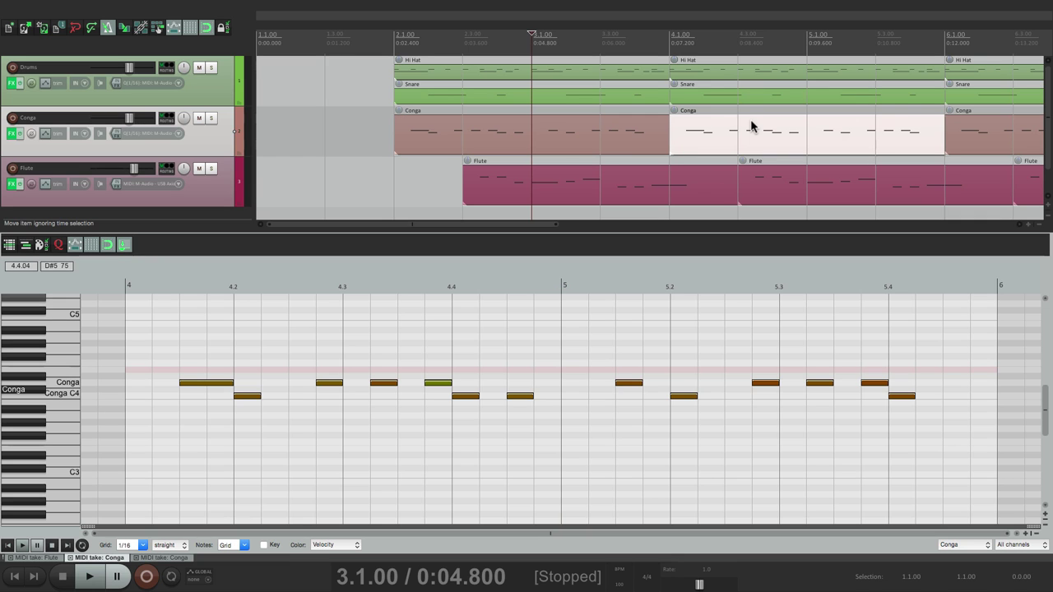
# Load the Conga, Snare and Hi Hat takes at bar 6 into the MIDI editor
pyautogui.hscroll(10, 591, 148)
pyautogui.click(630, 137)
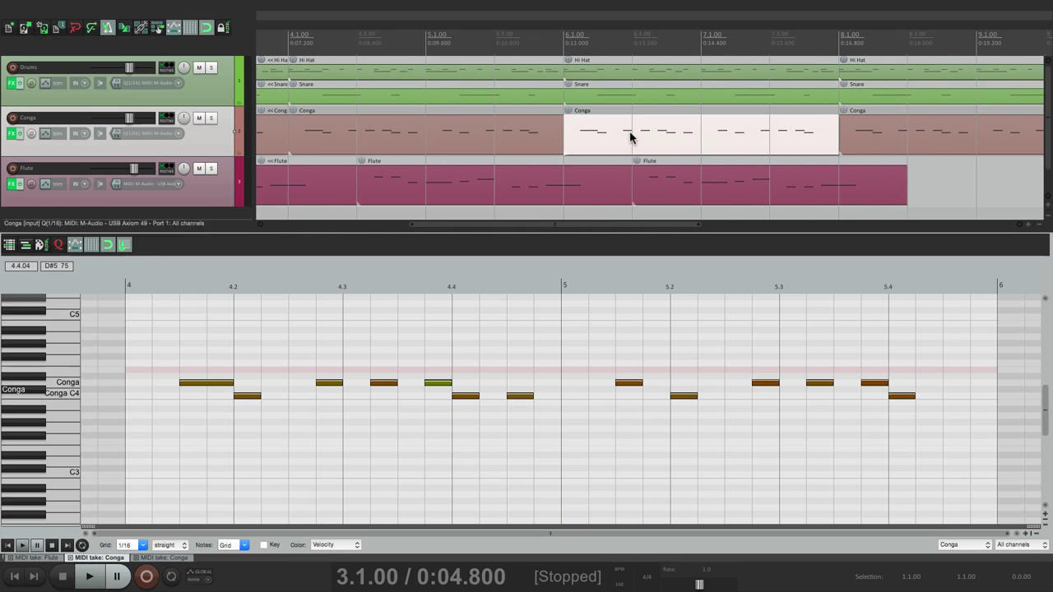
pyautogui.click(625, 100)
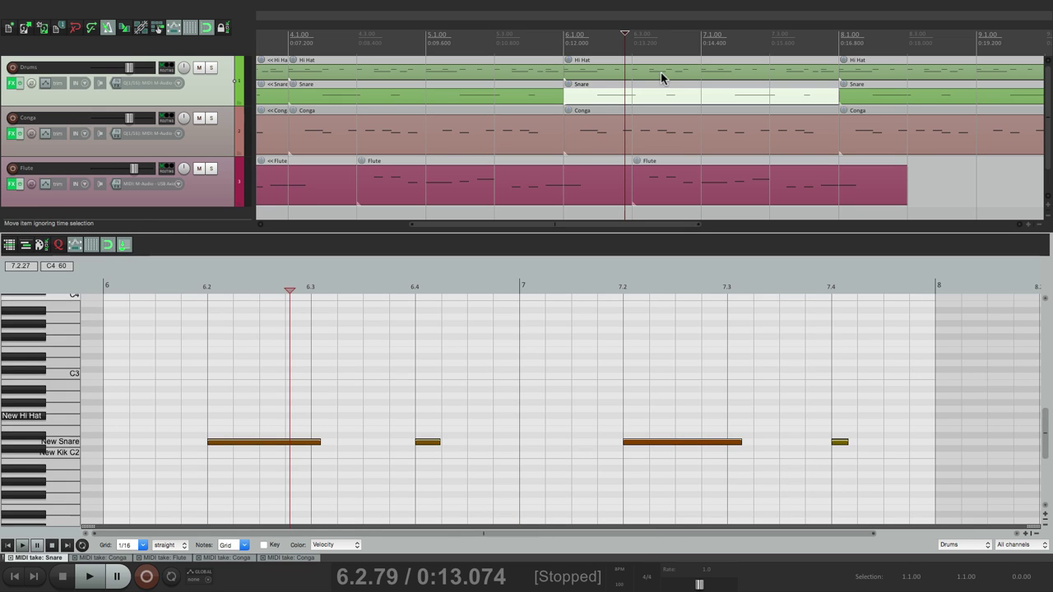
pyautogui.click(659, 69)
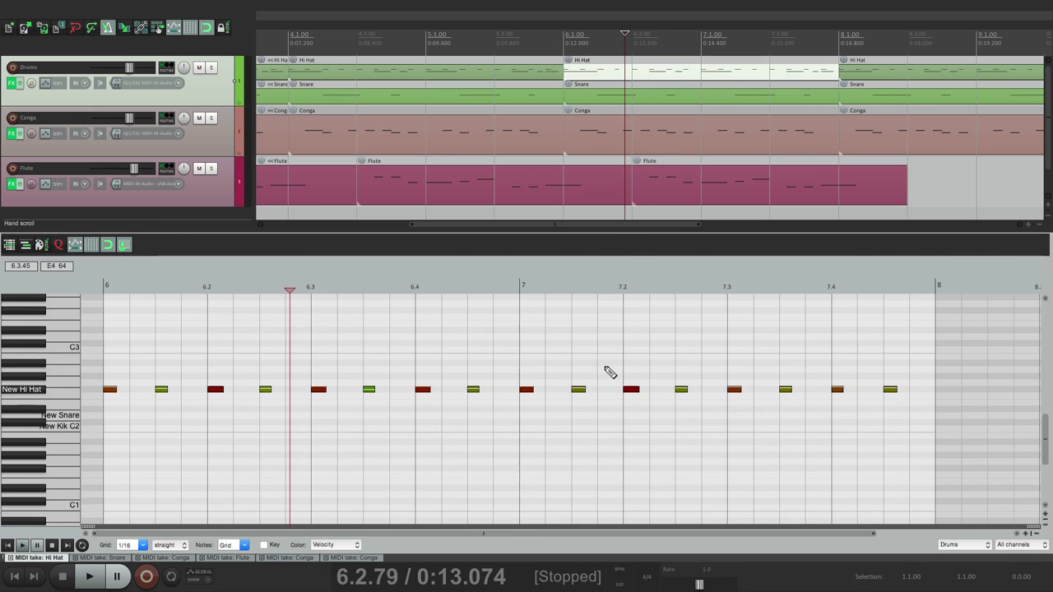
pyautogui.scroll(1, 575, 380)
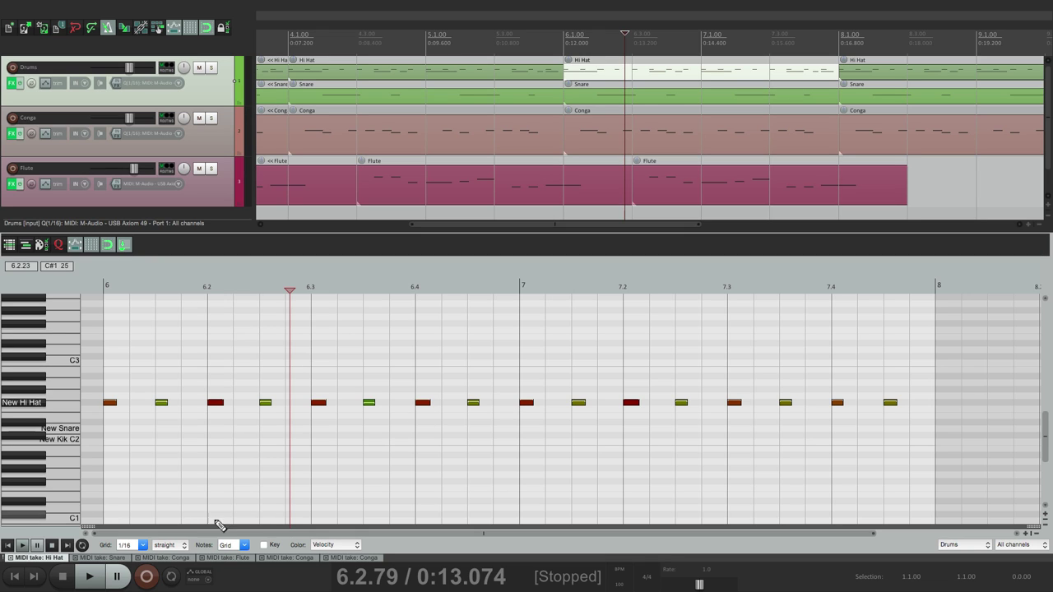
pyautogui.click(10, 557)
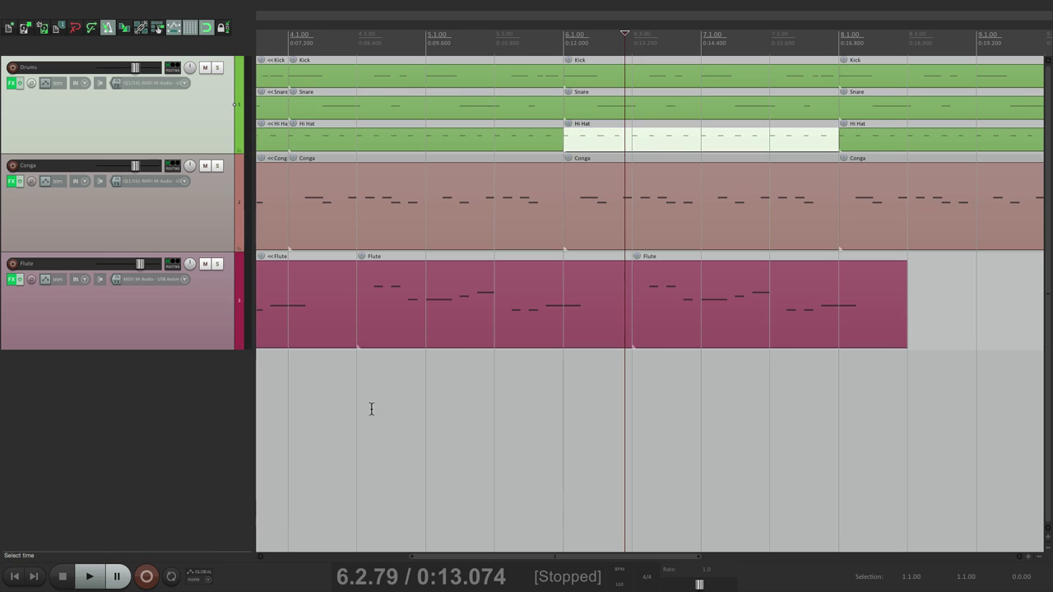
pyautogui.hscroll(-5, 369, 385)
pyautogui.click(381, 288)
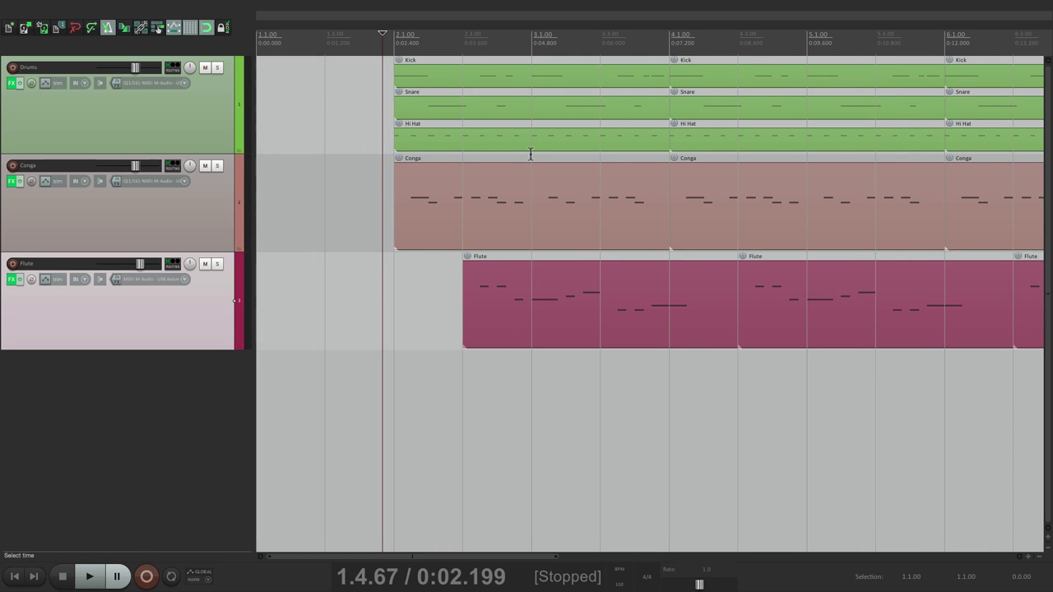
pyautogui.moveTo(477, 74); pyautogui.dragTo(600, 151)
pyautogui.doubleClick(519, 80)
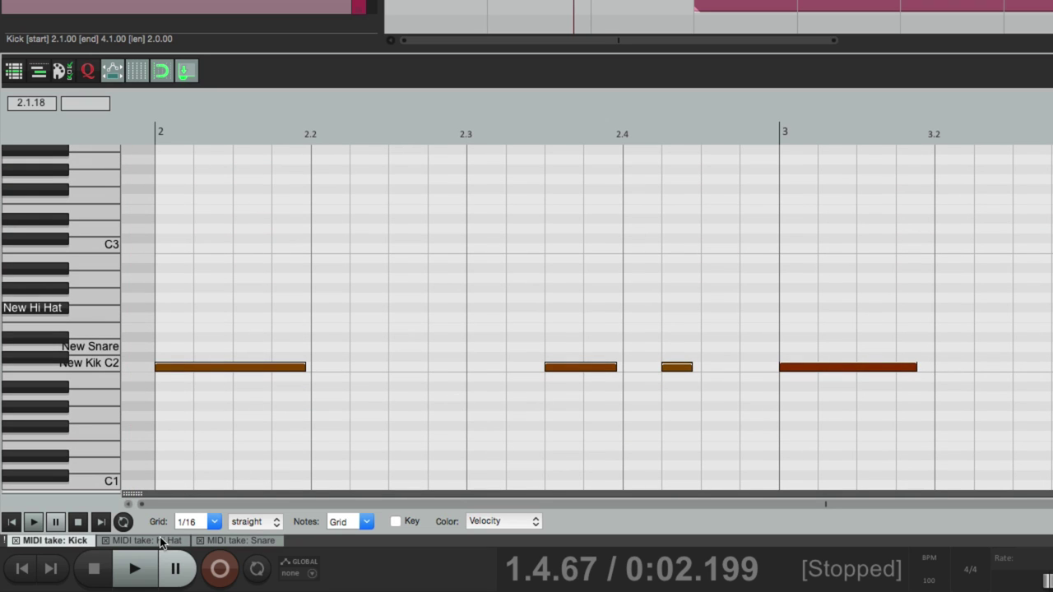
pyautogui.hotkey('ctrl', 'pagedown')
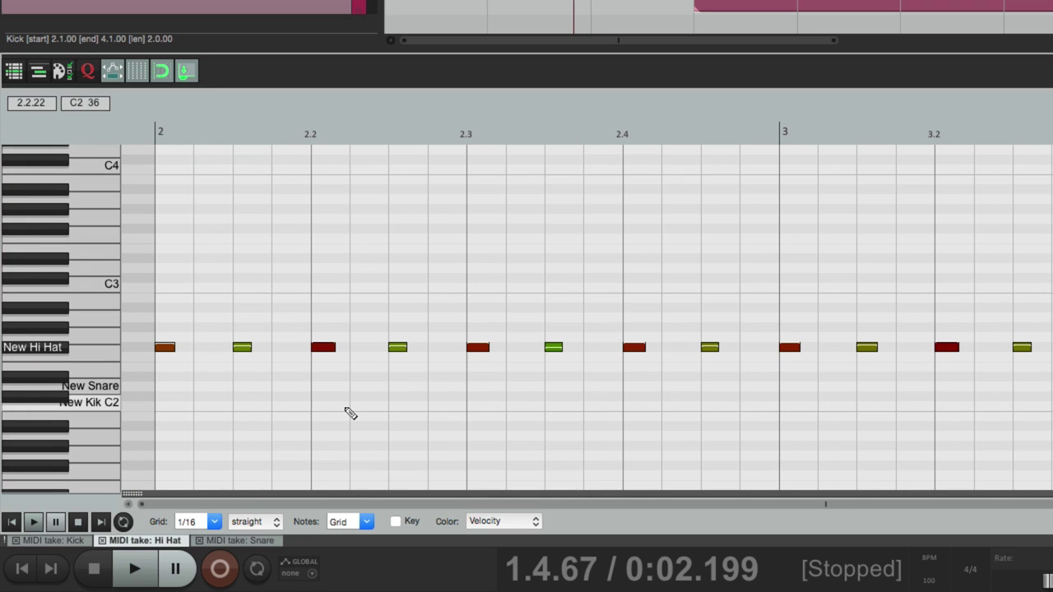
pyautogui.click(241, 540)
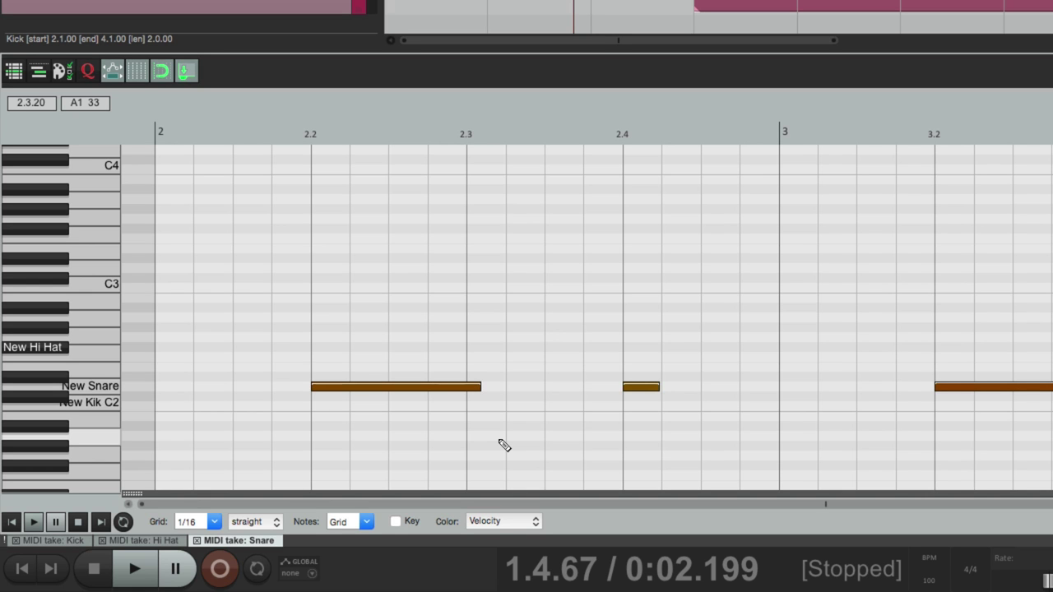
pyautogui.click(21, 543)
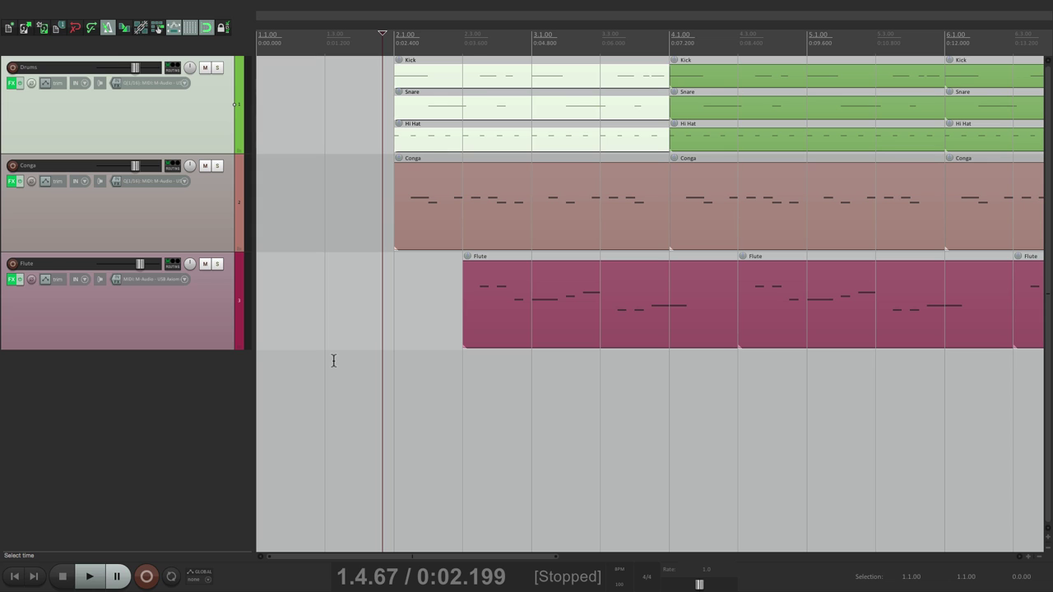
# In Preferences > MIDI editor, set 'One MIDI editor per' to track
pyautogui.press('super+comma')
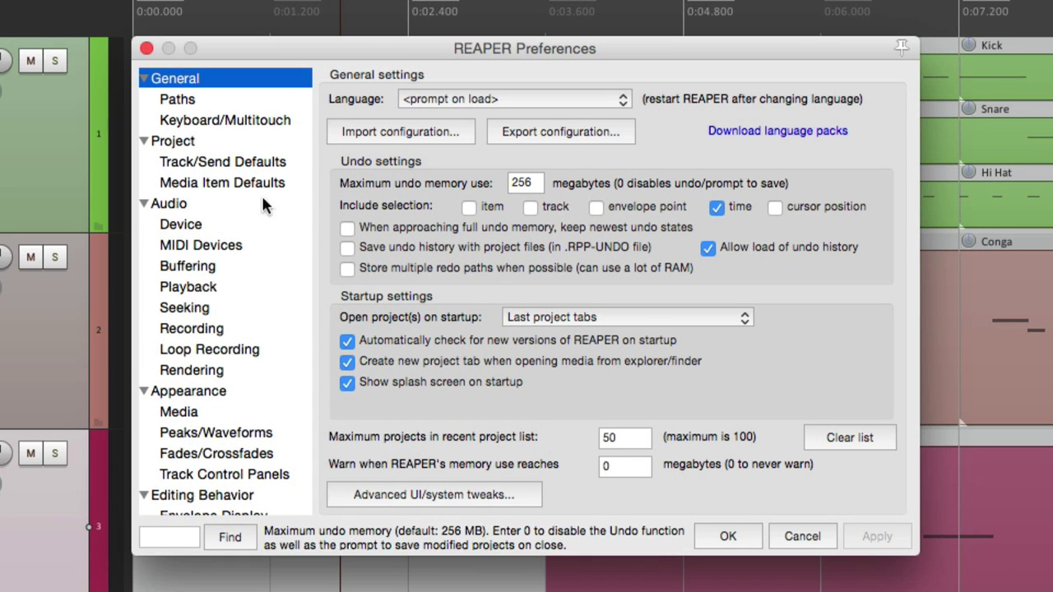
pyautogui.scroll(-1, 247, 238)
pyautogui.scroll(-5, 247, 245)
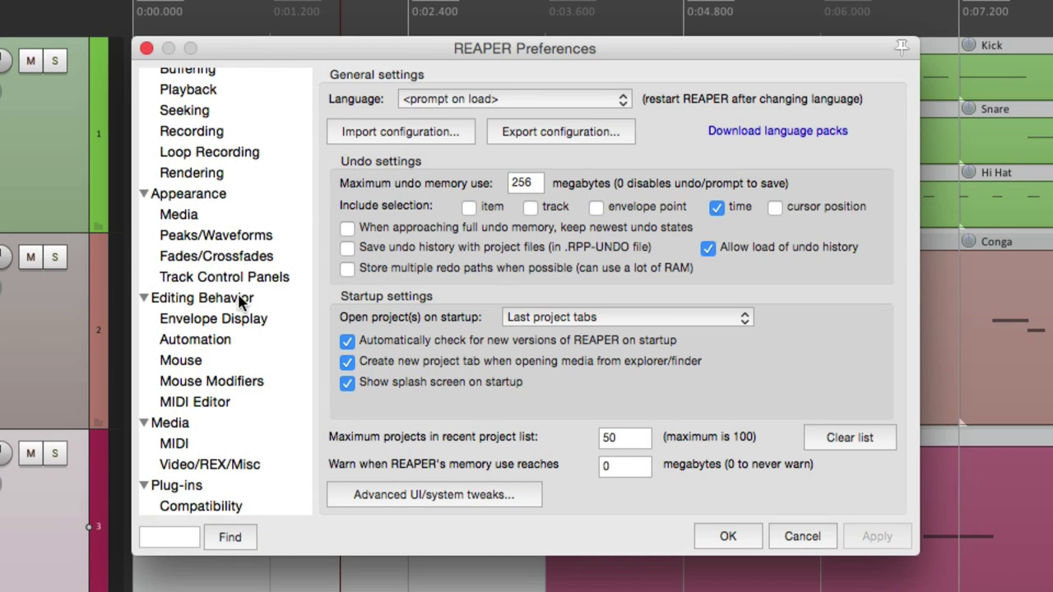
pyautogui.click(243, 408)
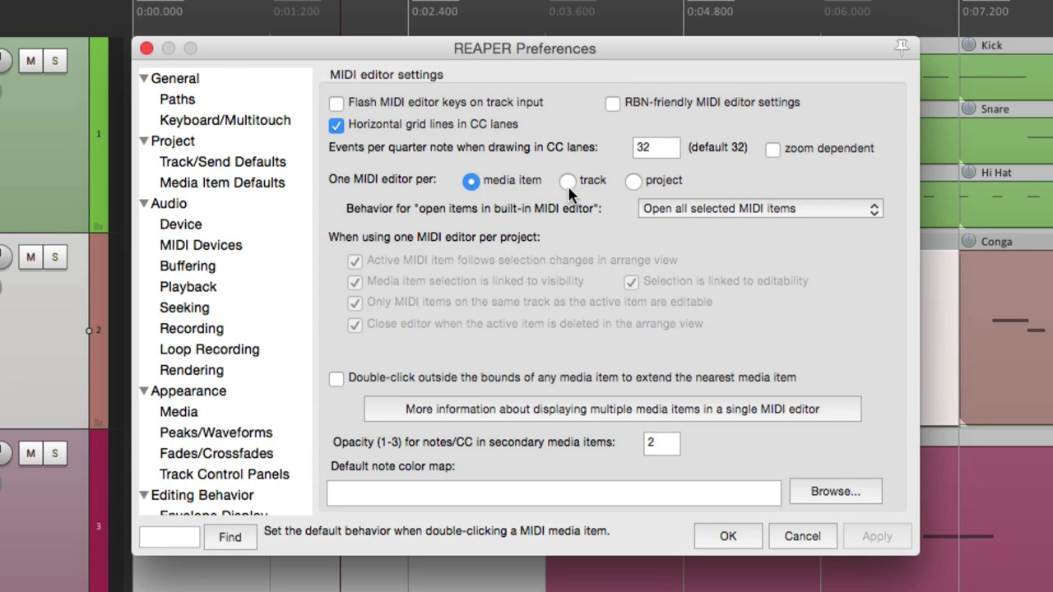
pyautogui.click(567, 179)
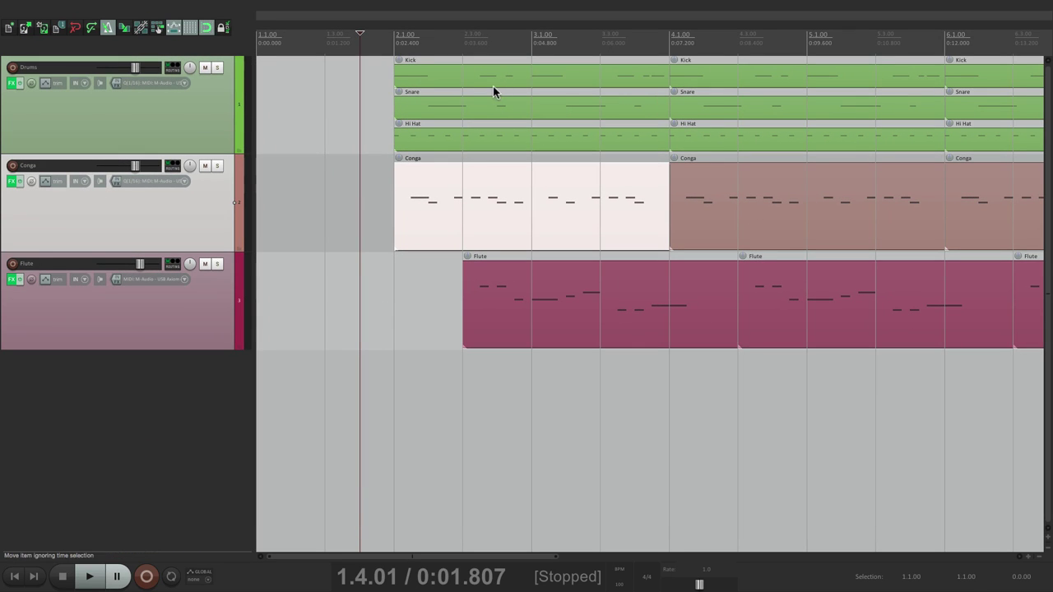
# Open the first Kick, Snare and Hi Hat items together in the MIDI editor and play from bar 2
pyautogui.moveTo(491, 75); pyautogui.dragTo(552, 147)
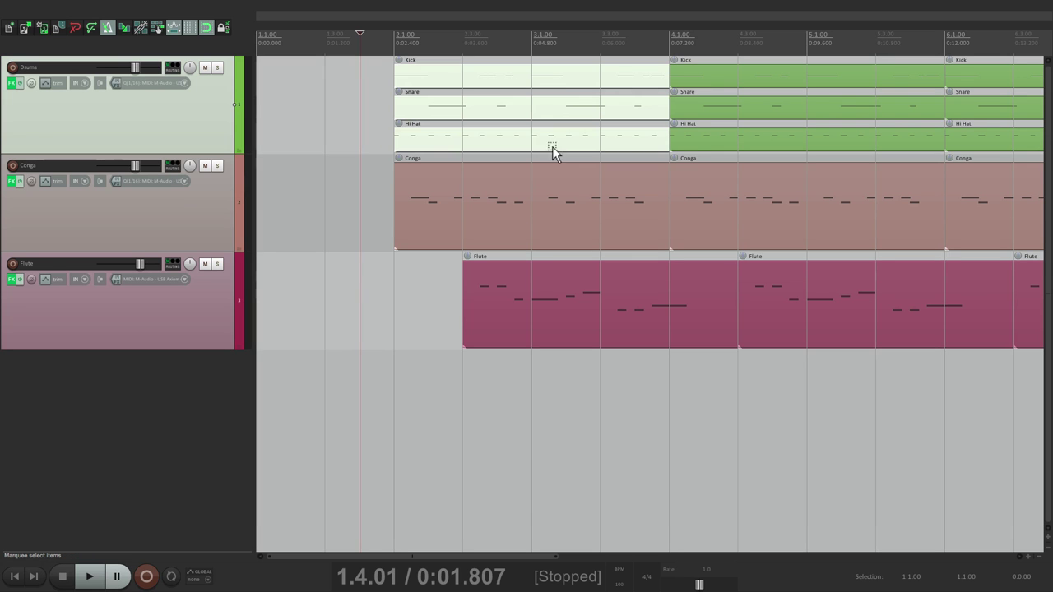
pyautogui.doubleClick(510, 82)
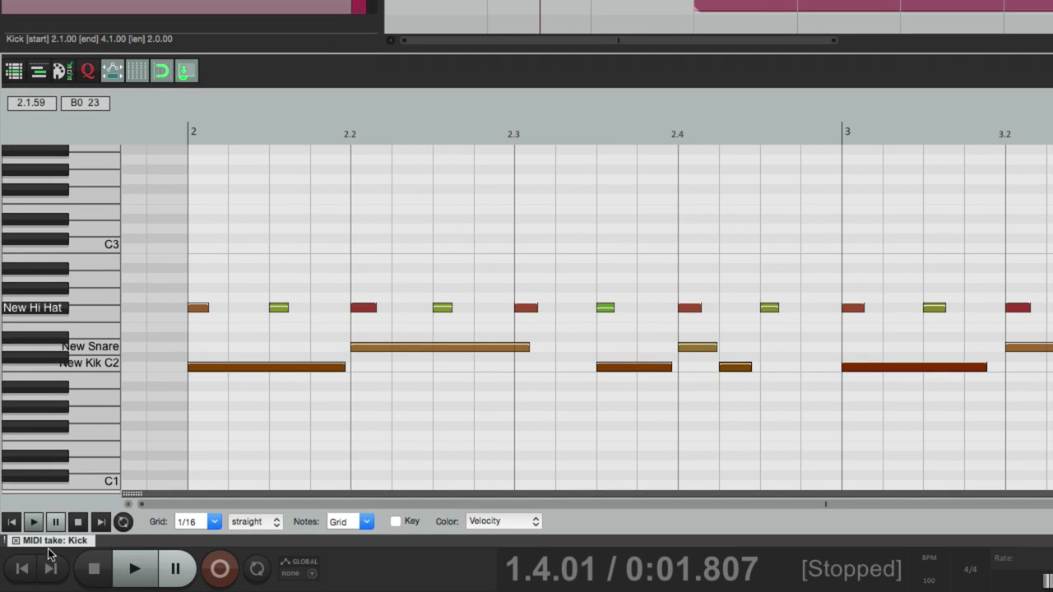
pyautogui.click(147, 132)
pyautogui.press('space')
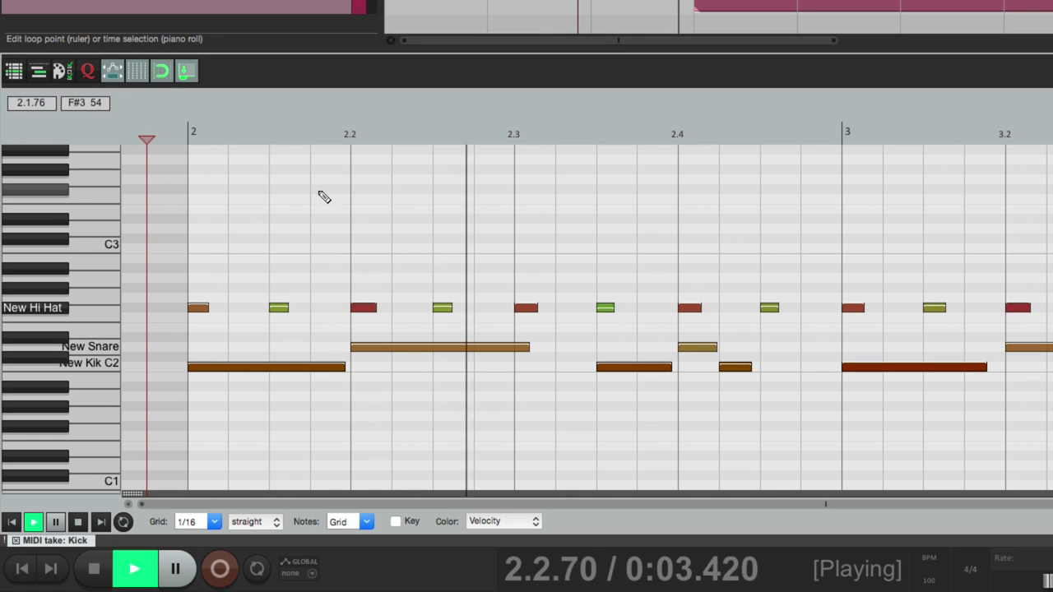
pyautogui.press('space')
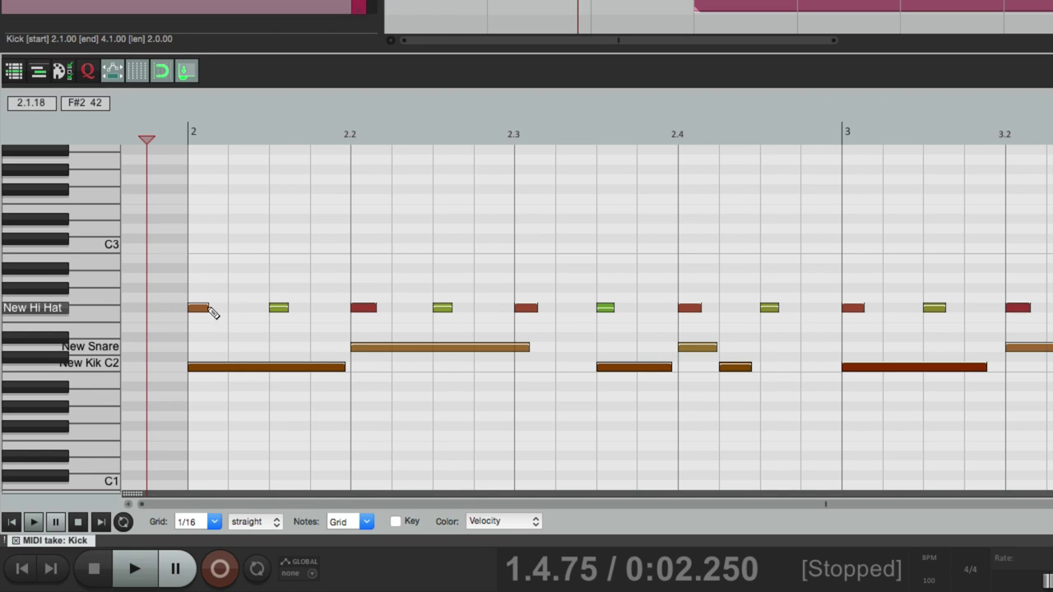
# Select all the Hi Hat, Snare and kick notes in turn using their row labels
pyautogui.click(59, 310)
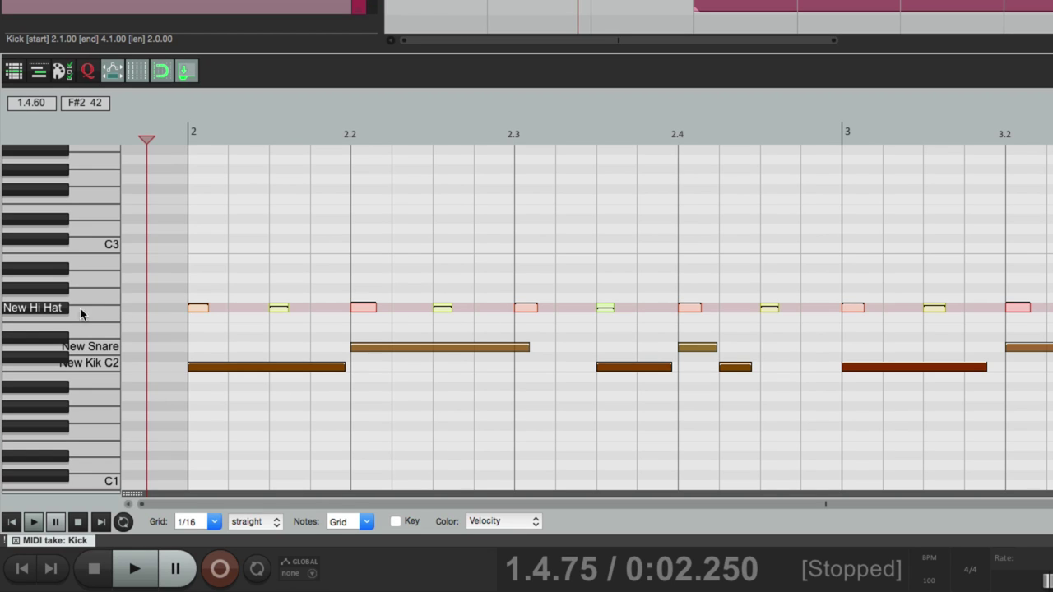
pyautogui.click(89, 347)
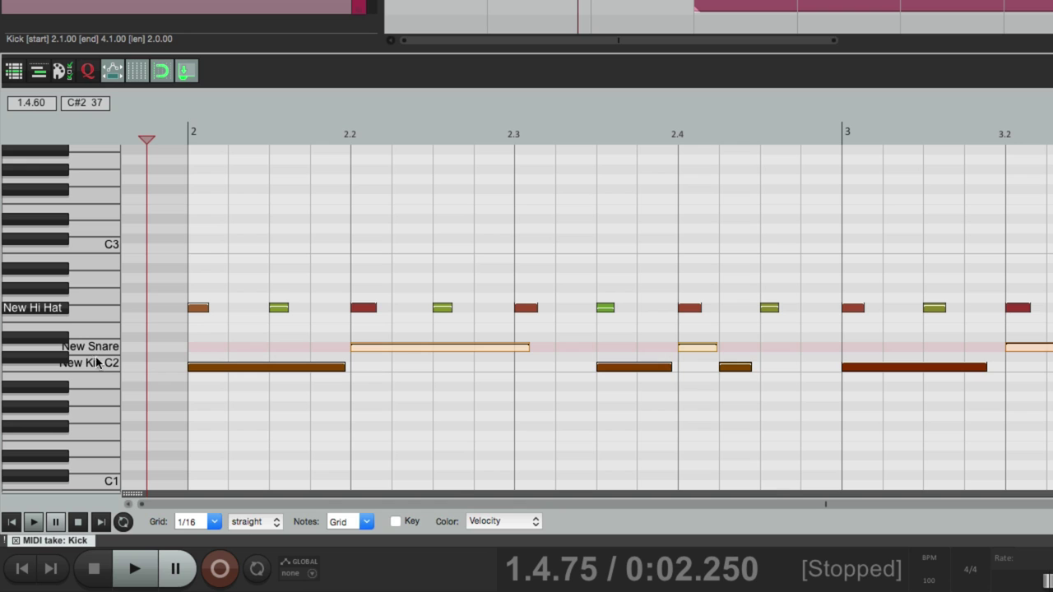
pyautogui.click(95, 368)
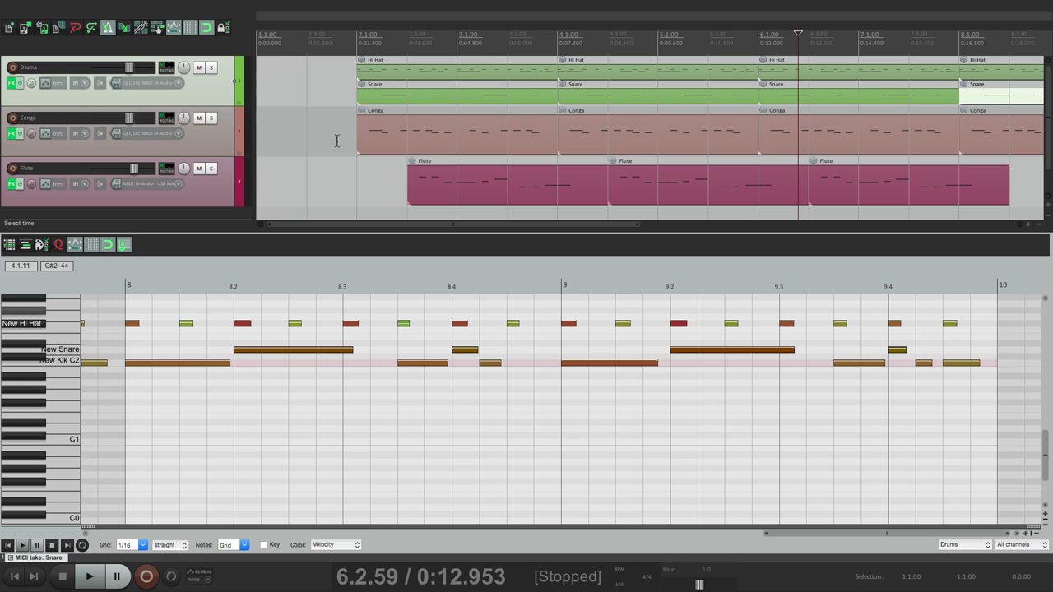
# Show the first Conga item in the MIDI editor and select every Conga item on the track
pyautogui.click(401, 130)
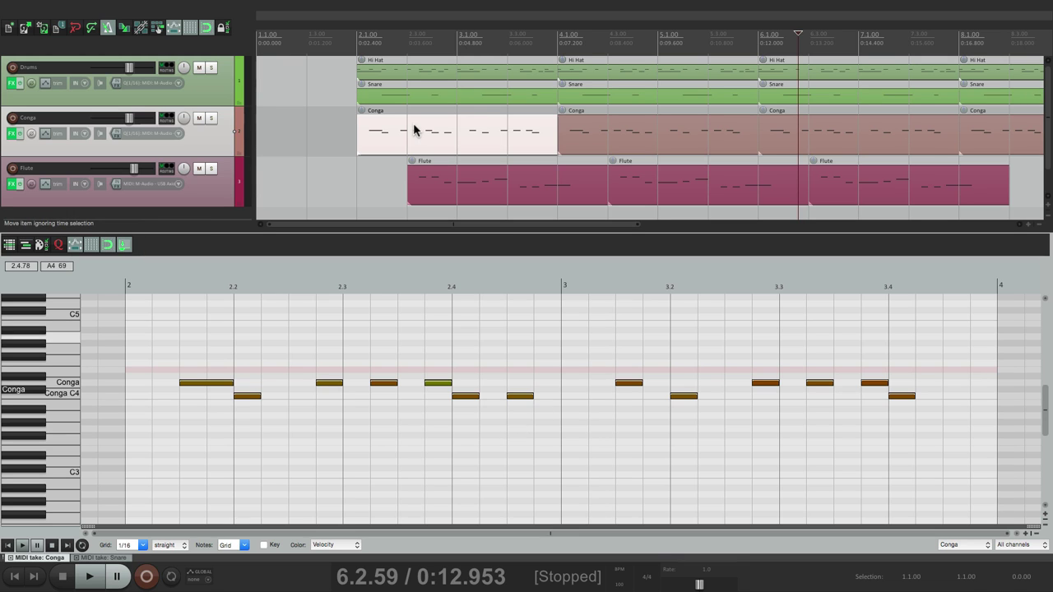
pyautogui.doubleClick(218, 140)
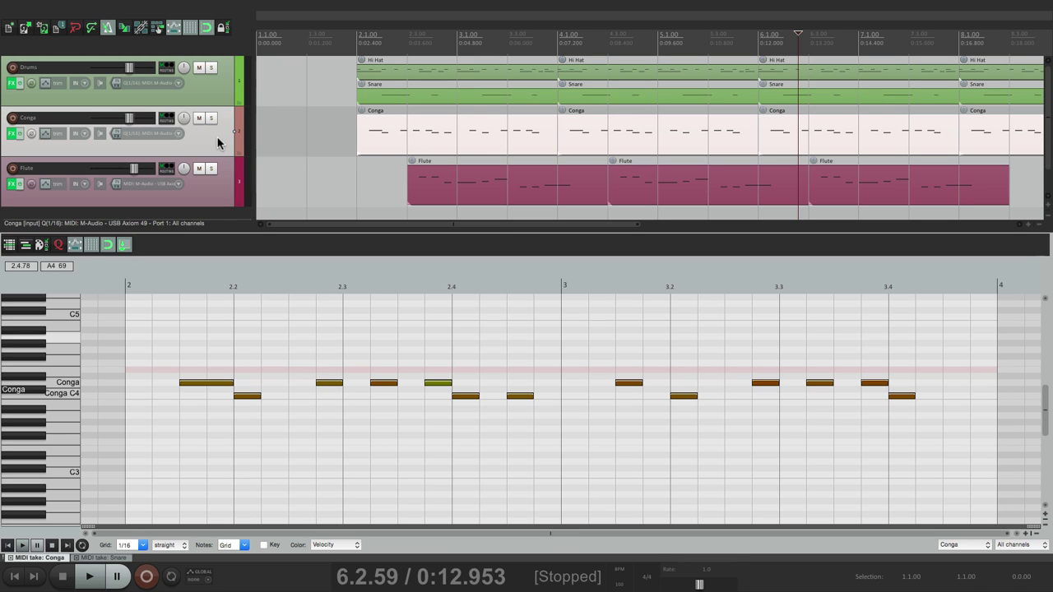
pyautogui.click(448, 140)
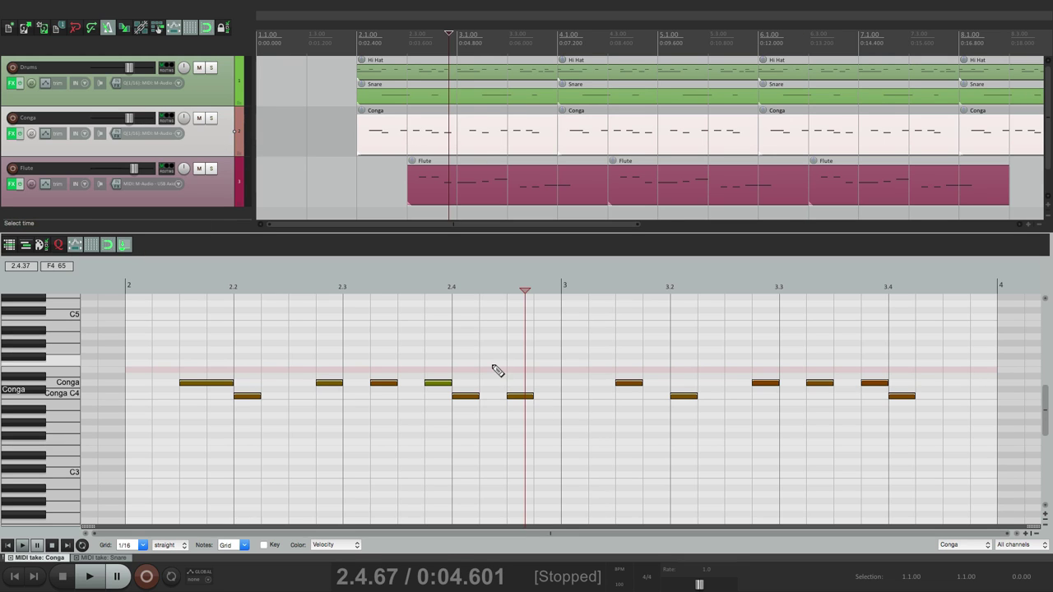
pyautogui.hscroll(3, 497, 370)
pyautogui.scroll(-5, 498, 370)
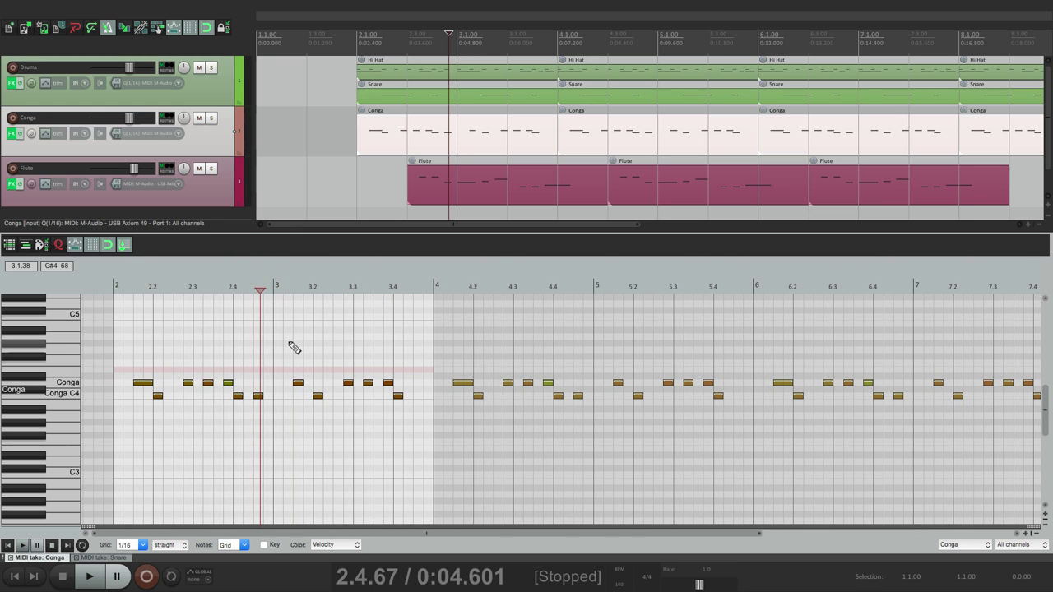
pyautogui.hscroll(3, 572, 362)
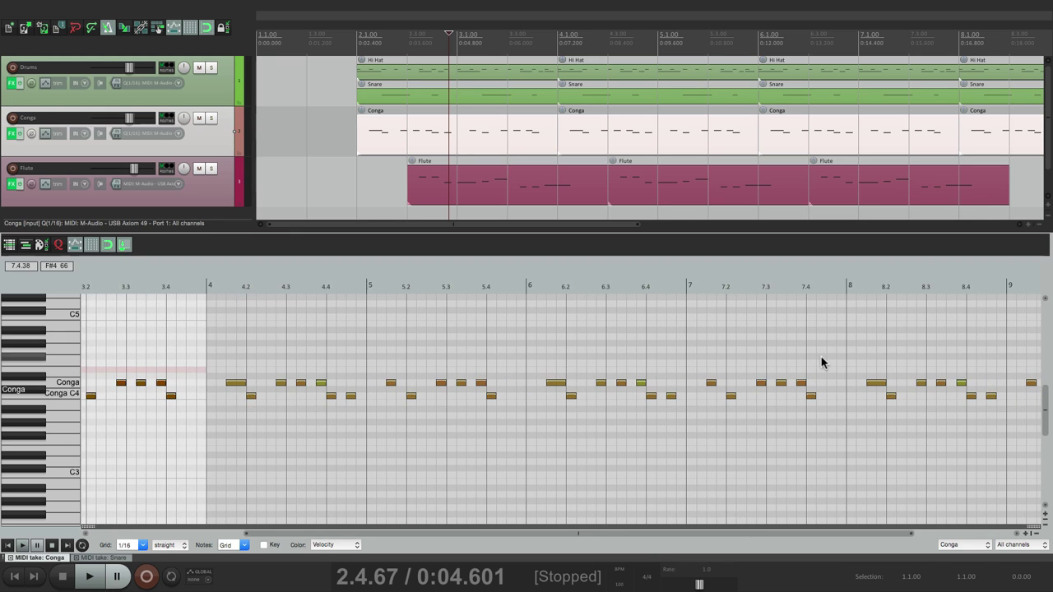
pyautogui.hscroll(2, 830, 373)
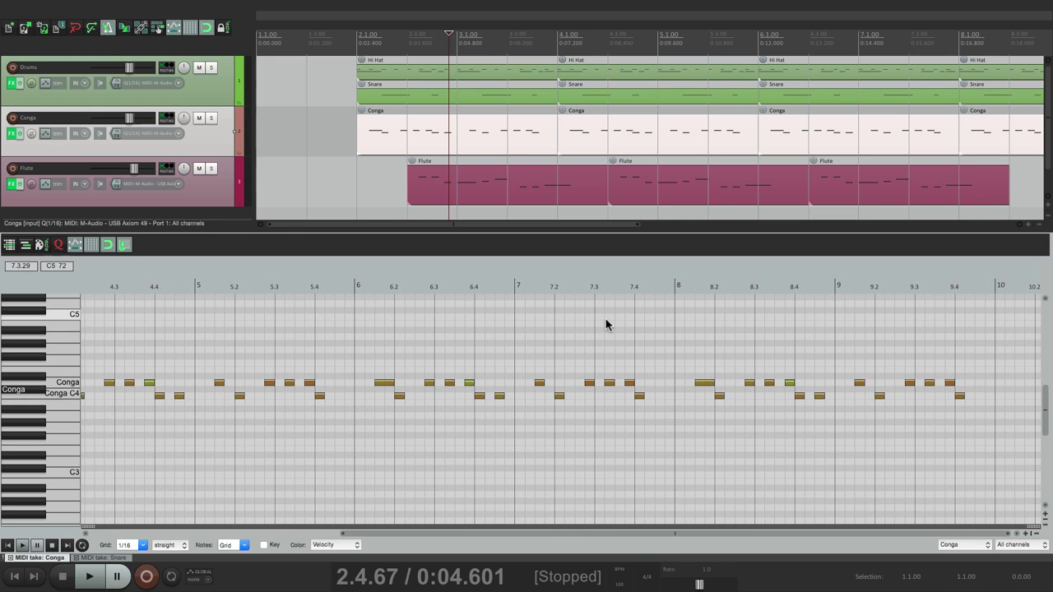
pyautogui.hscroll(3, 458, 175)
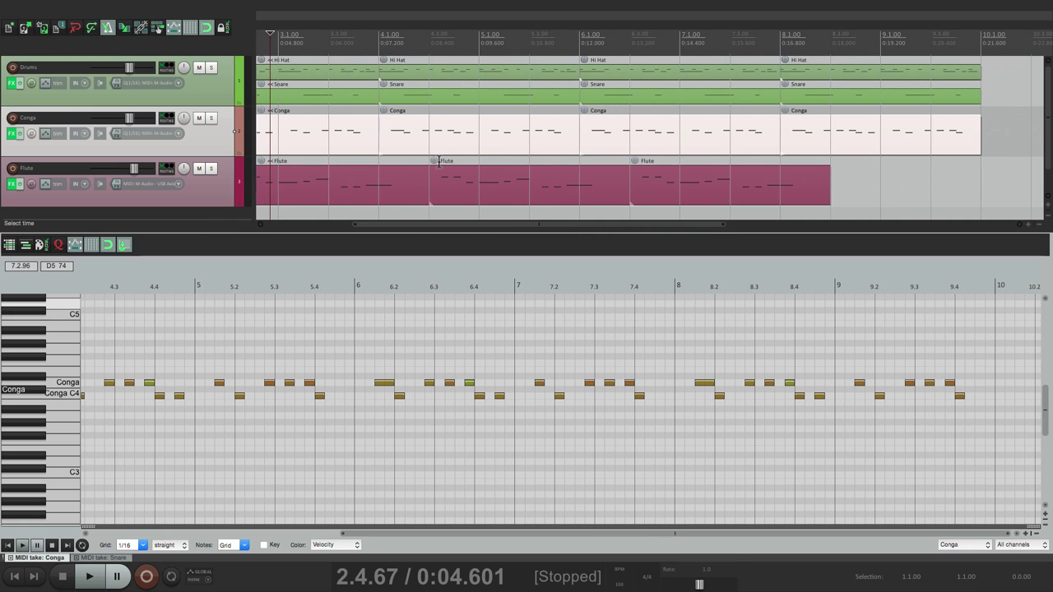
# Select the last, bars 6–8 and bars 4–6 Conga items individually, then deselect all
pyautogui.click(828, 137)
pyautogui.click(727, 136)
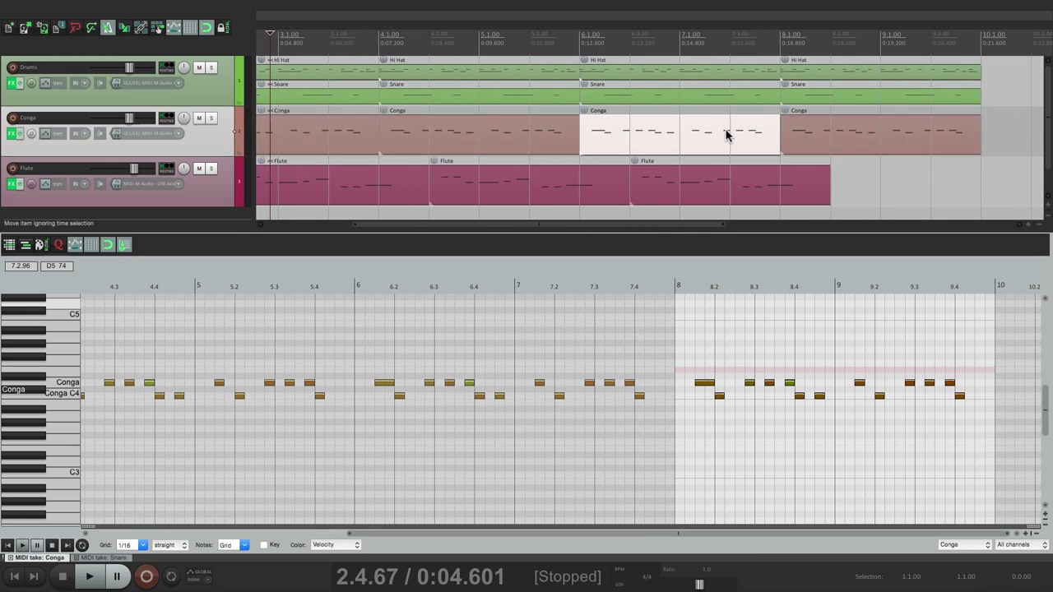
pyautogui.click(493, 135)
pyautogui.hscroll(-3, 493, 134)
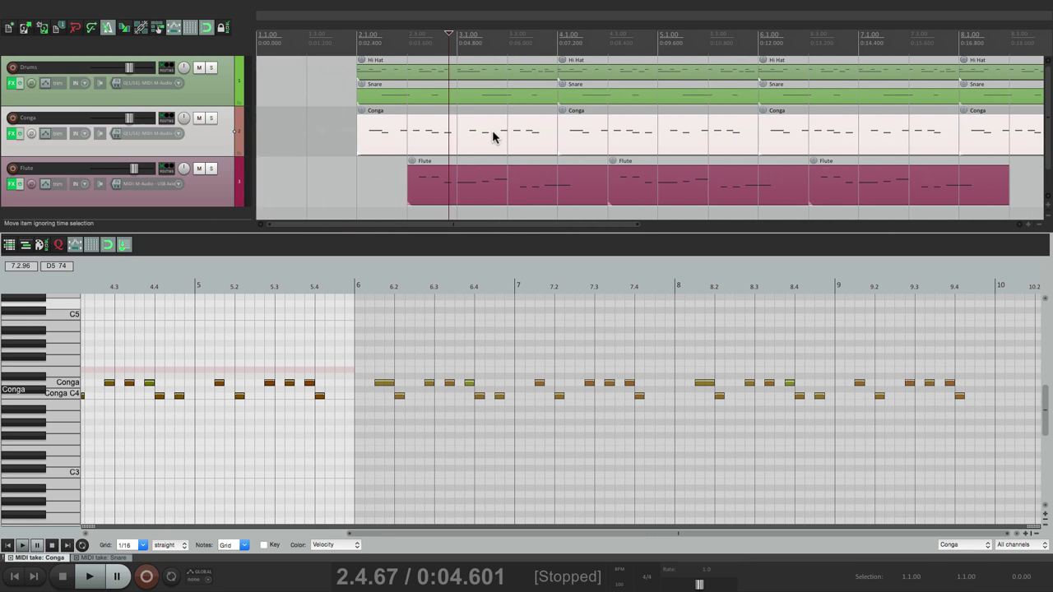
pyautogui.click(343, 130)
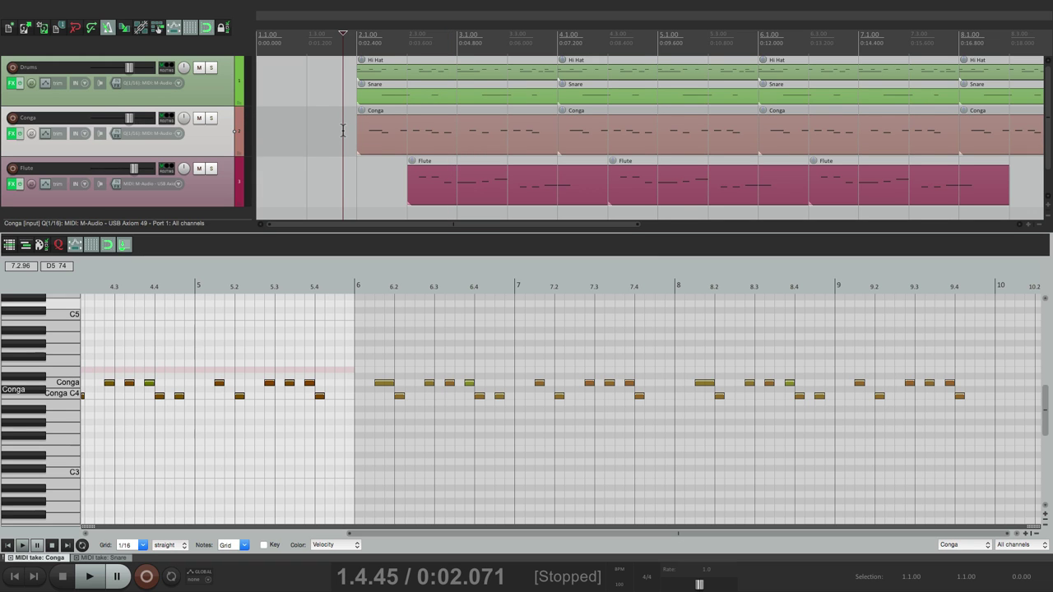
# Set 'Behavior for open items in built-in MIDI editor' to 'Open all MIDI on the same track'
pyautogui.press('super+comma')
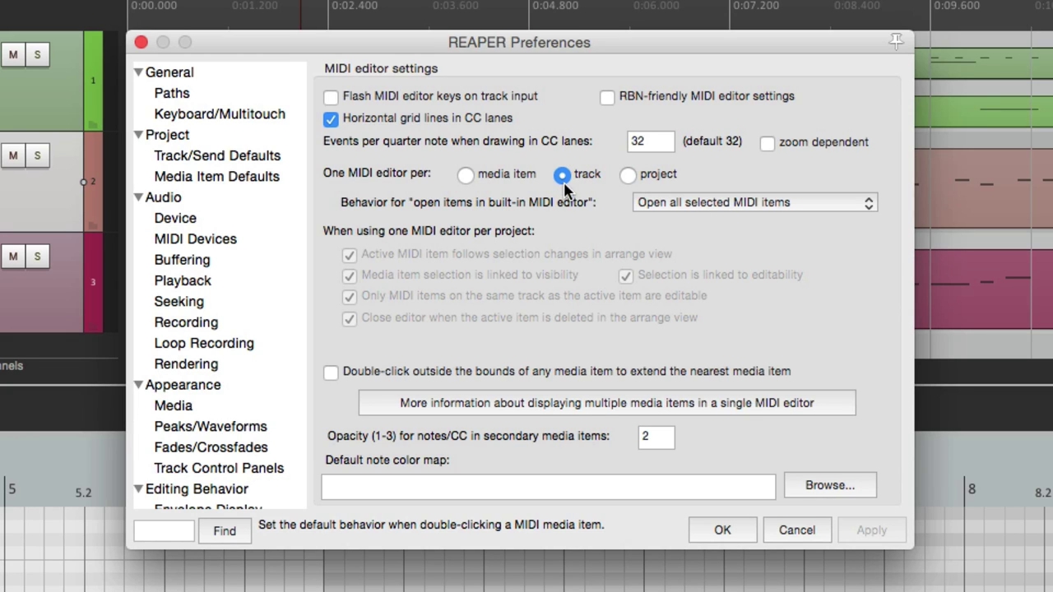
pyautogui.click(677, 203)
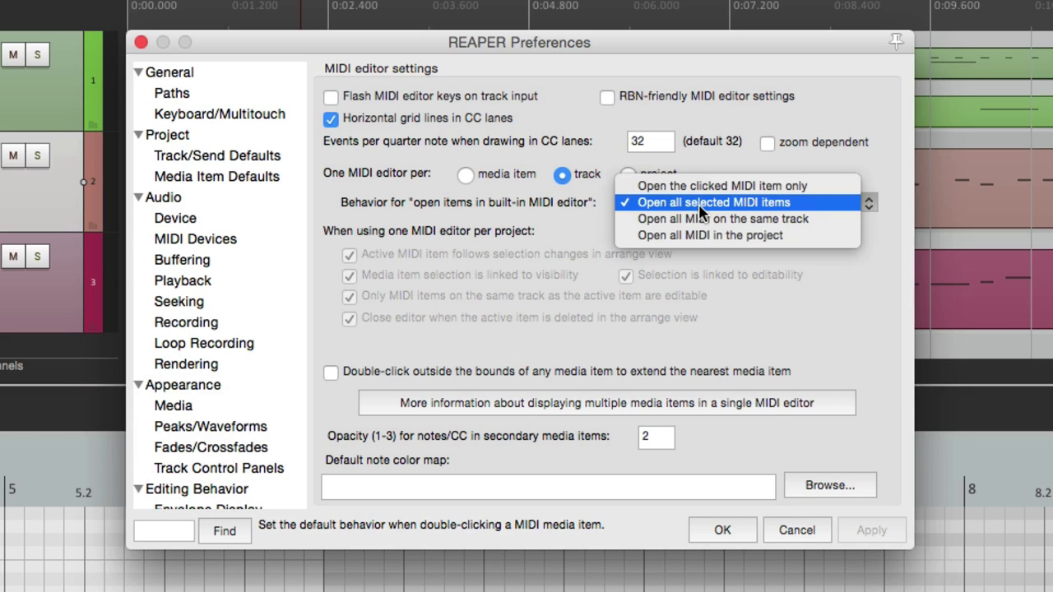
pyautogui.click(746, 218)
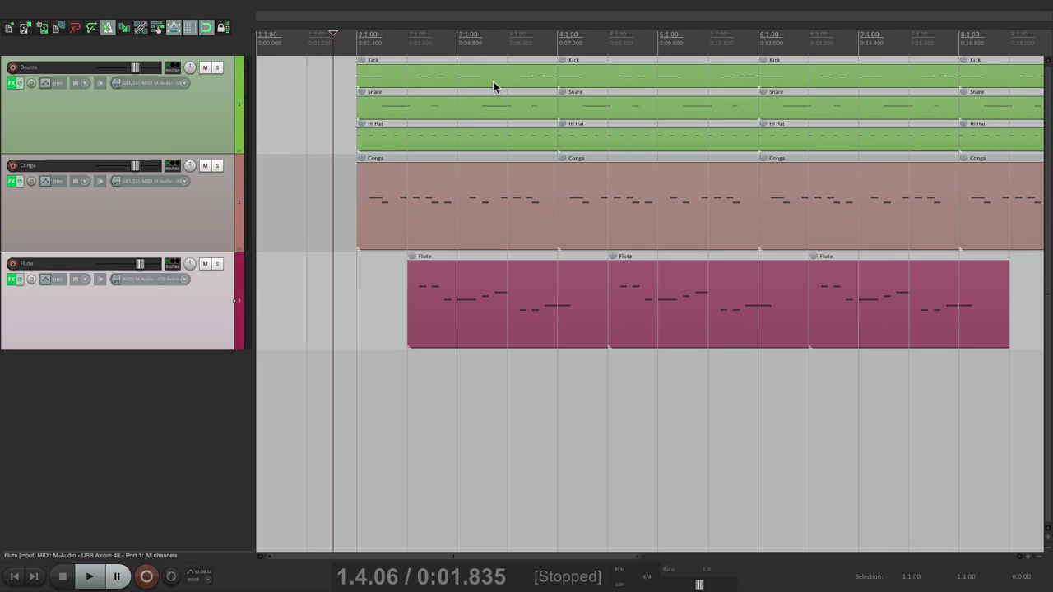
# Open the first Kick item to show all Drums MIDI, then recheck and close Preferences
pyautogui.moveTo(430, 72); pyautogui.dragTo(494, 139)
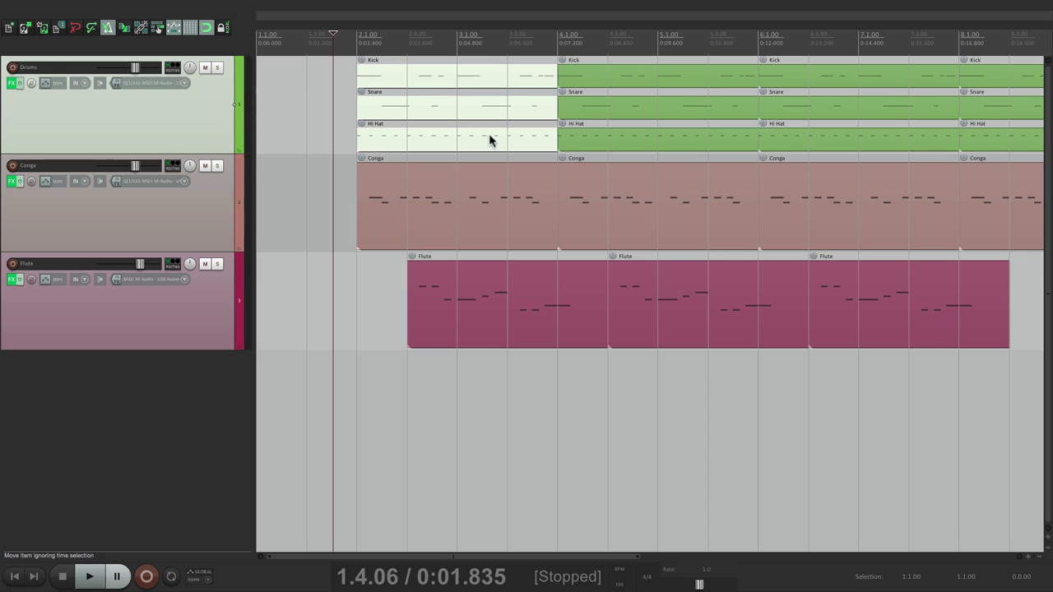
pyautogui.click(316, 79)
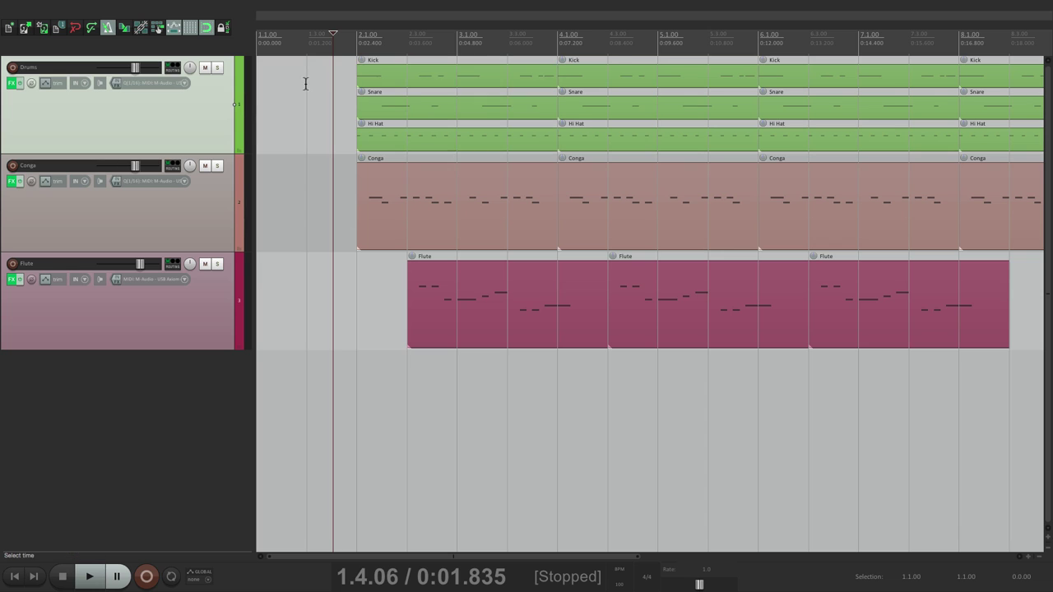
pyautogui.doubleClick(416, 81)
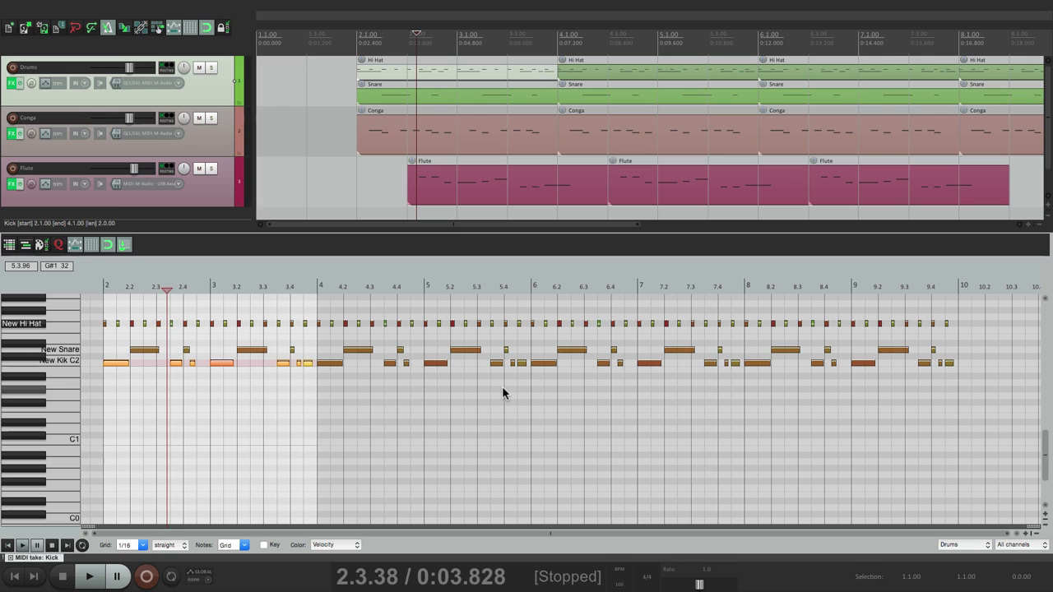
pyautogui.press('super+comma')
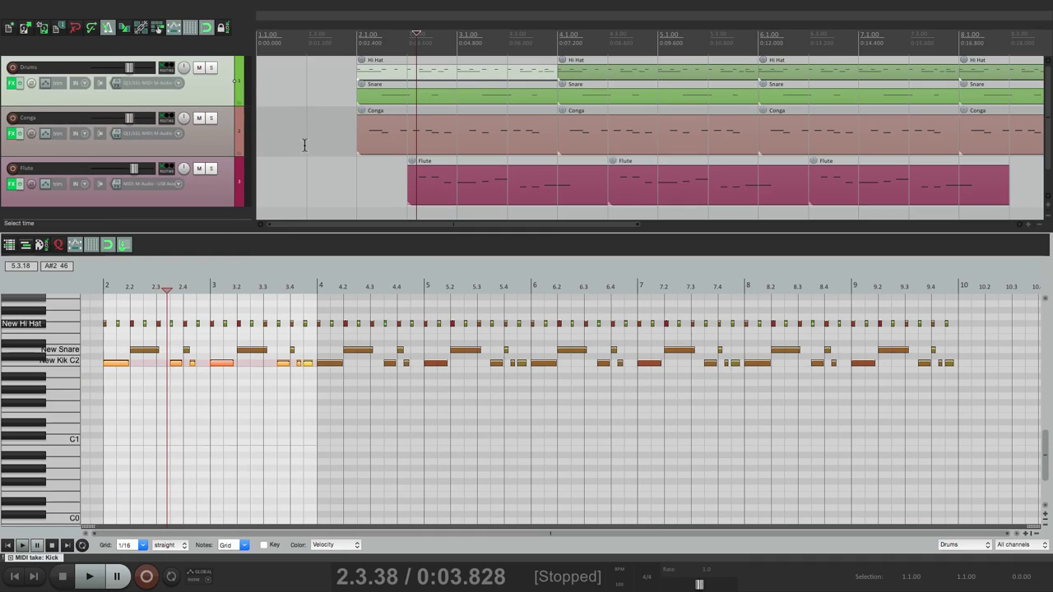
pyautogui.click(432, 133)
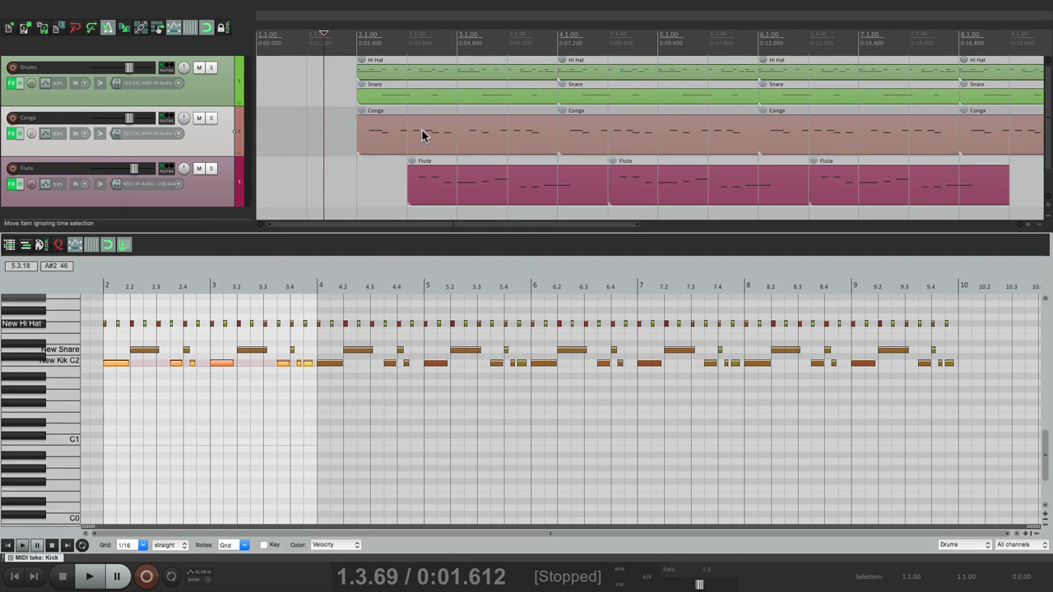
# Show the first Conga item, then the Flute part, in the MIDI editor
pyautogui.doubleClick(429, 133)
pyautogui.scroll(-5, 518, 330)
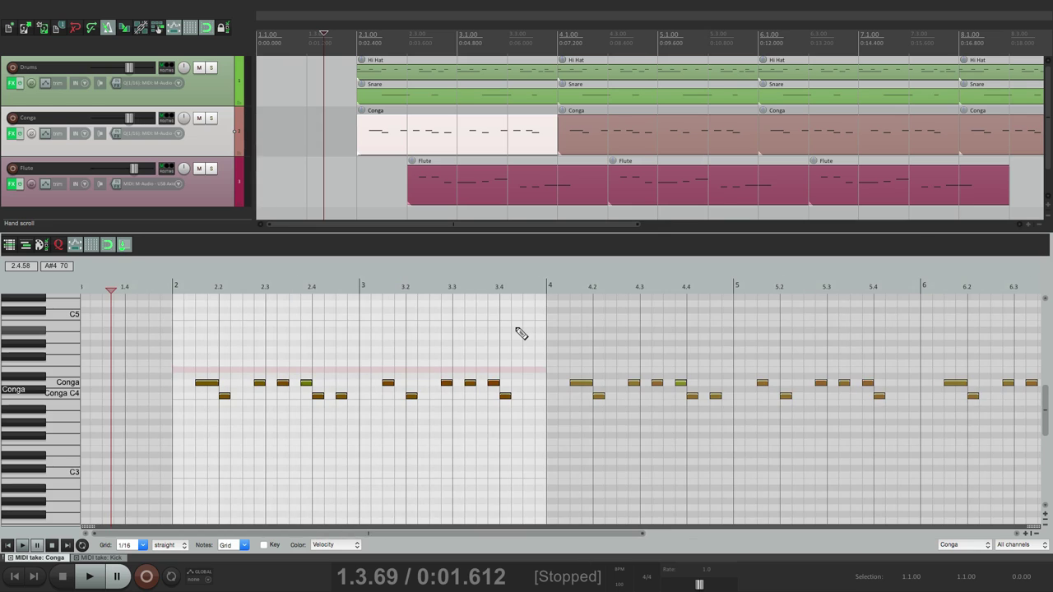
pyautogui.hscroll(3, 473, 366)
pyautogui.hscroll(-2, 473, 362)
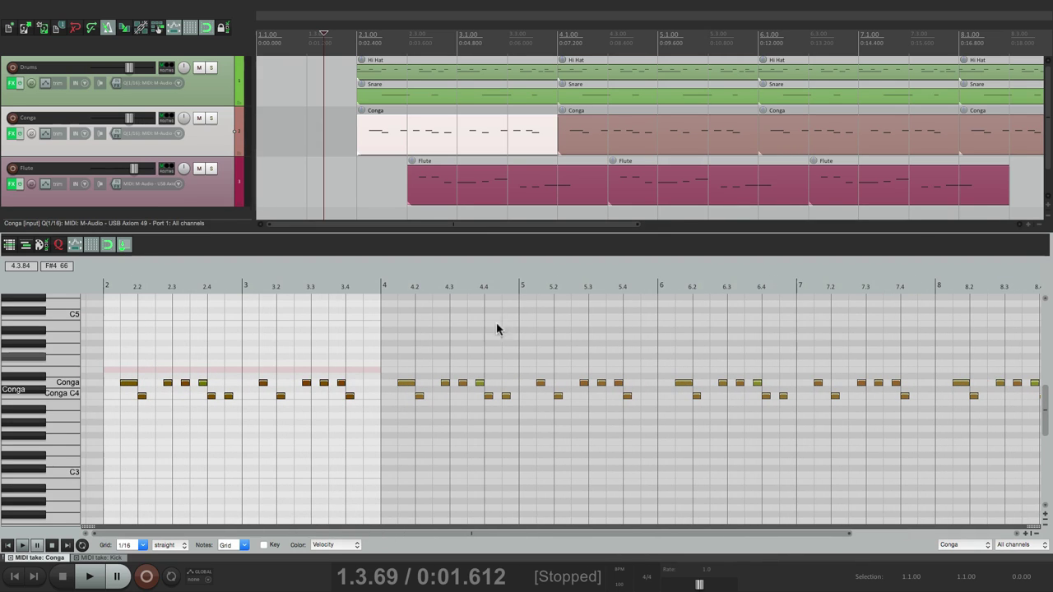
pyautogui.doubleClick(455, 194)
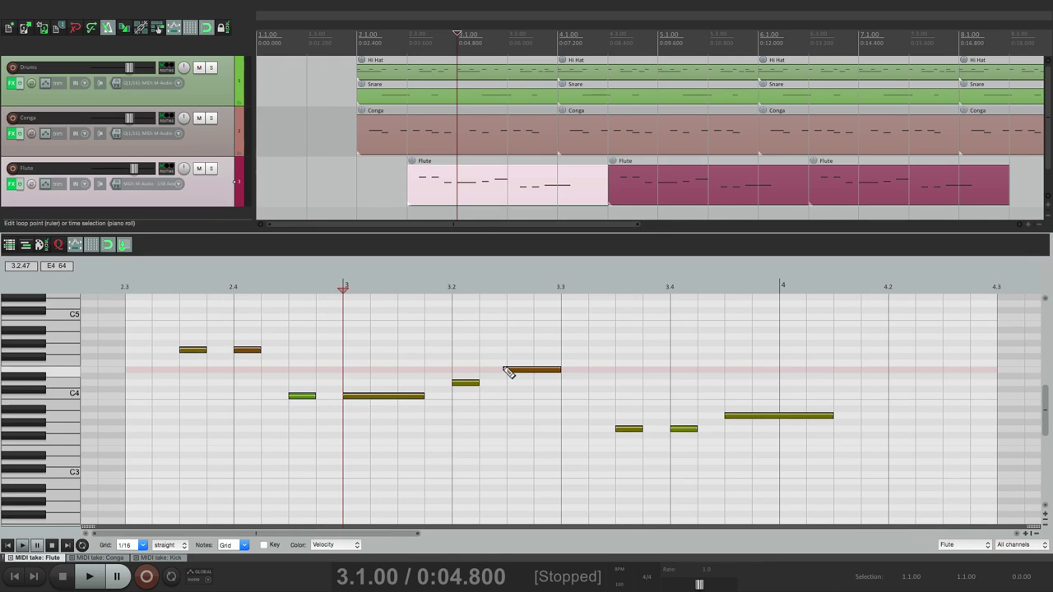
pyautogui.scroll(-2, 509, 370)
pyautogui.hscroll(4, 505, 369)
pyautogui.hscroll(-2, 503, 372)
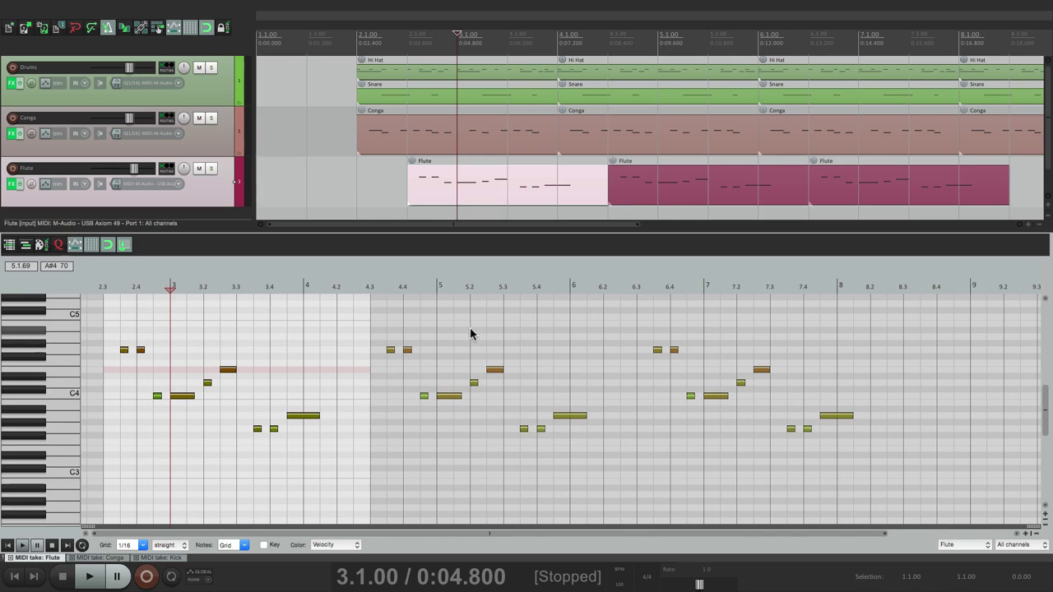
# Select the second and third Flute items, then load the first Conga and first Snare items
pyautogui.click(664, 192)
pyautogui.click(853, 183)
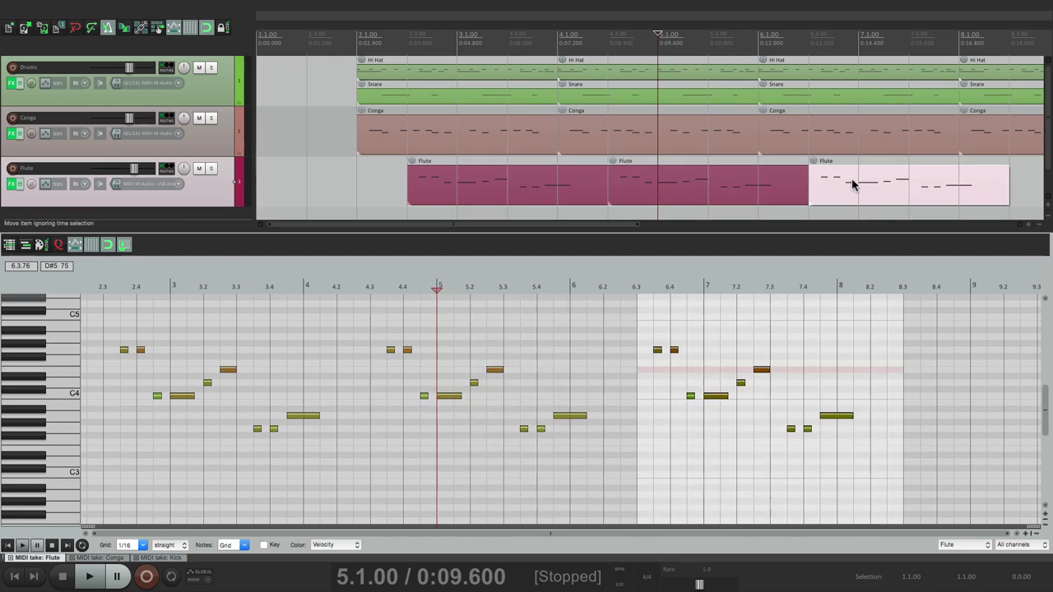
pyautogui.click(751, 184)
pyautogui.click(456, 136)
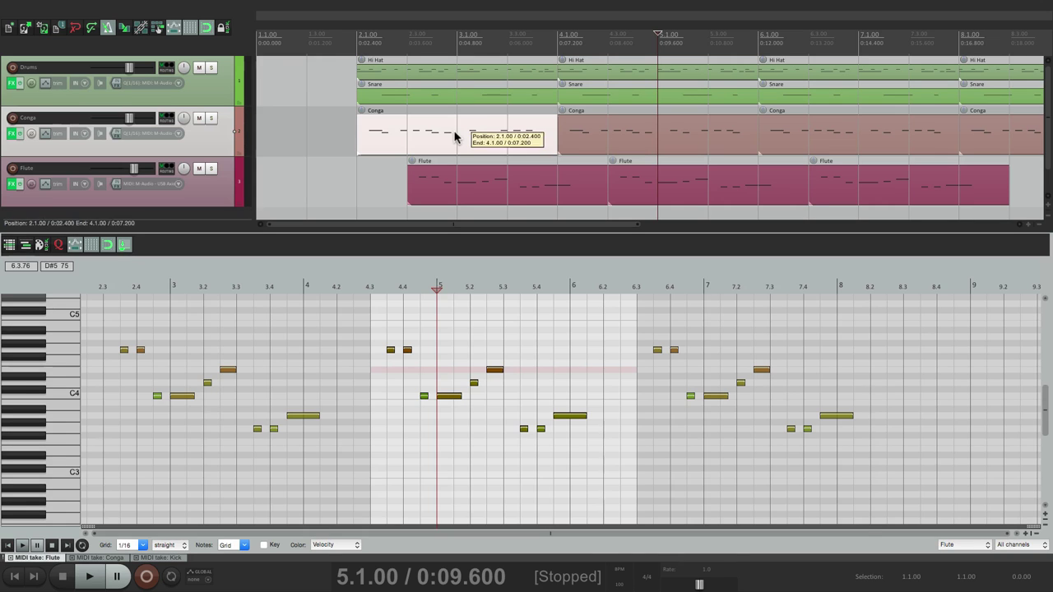
pyautogui.click(484, 99)
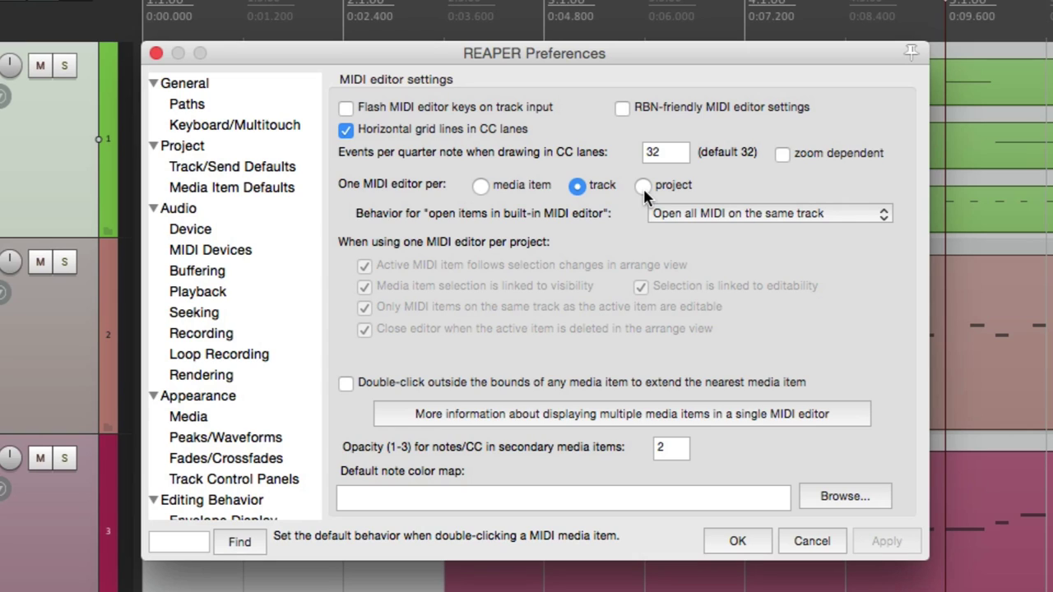
# Set 'One MIDI editor per' to project and item-open behavior to 'Open all MIDI in the project'
pyautogui.click(643, 186)
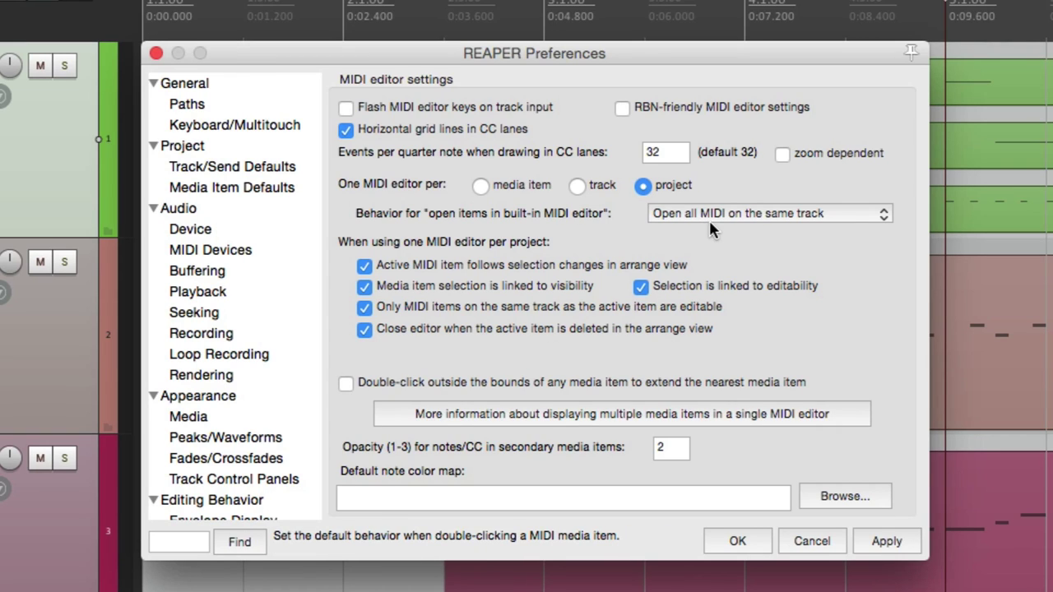
pyautogui.click(758, 217)
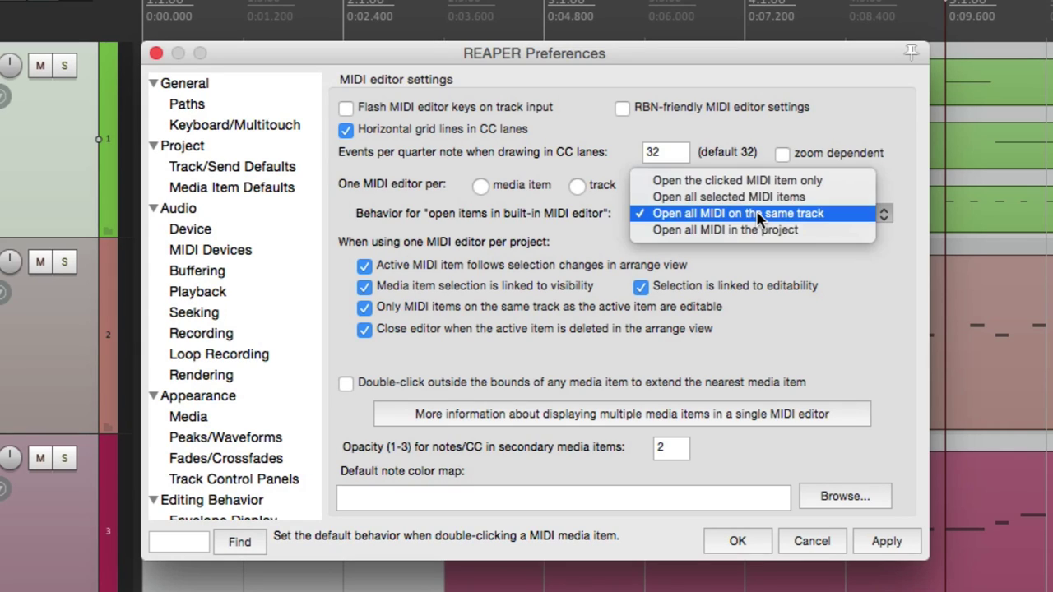
pyautogui.click(814, 232)
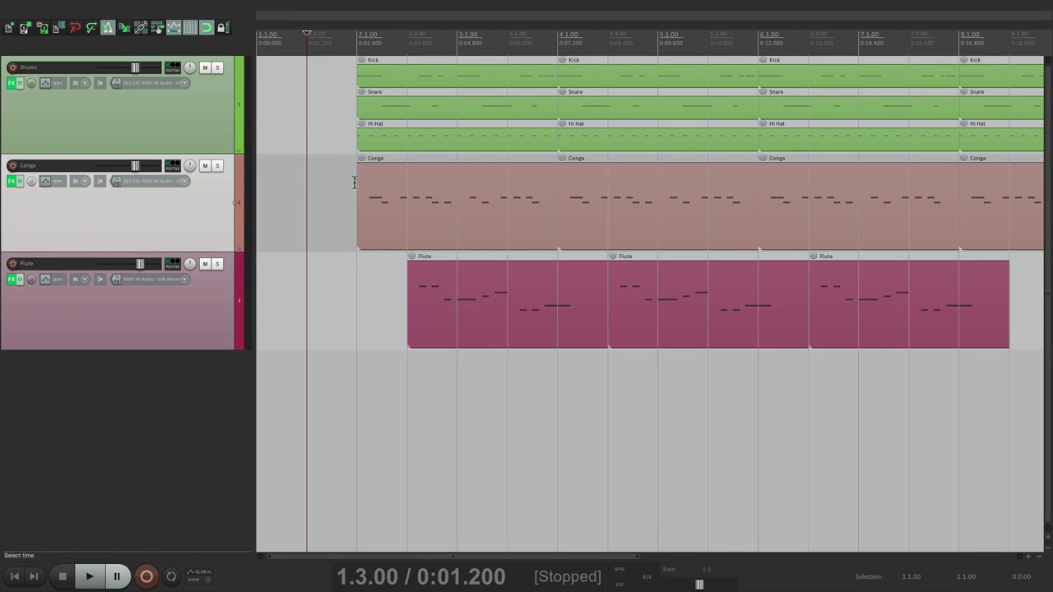
# Open the Conga item in the MIDI editor and scroll the piano roll to its notes
pyautogui.doubleClick(434, 181)
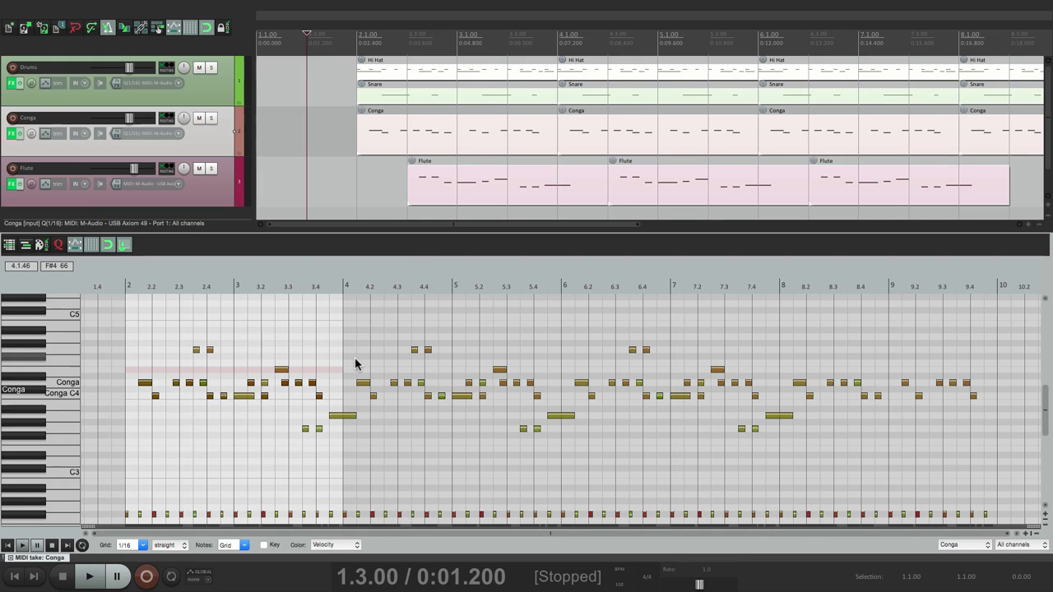
pyautogui.scroll(5, 259, 337)
pyautogui.hscroll(-4, 387, 366)
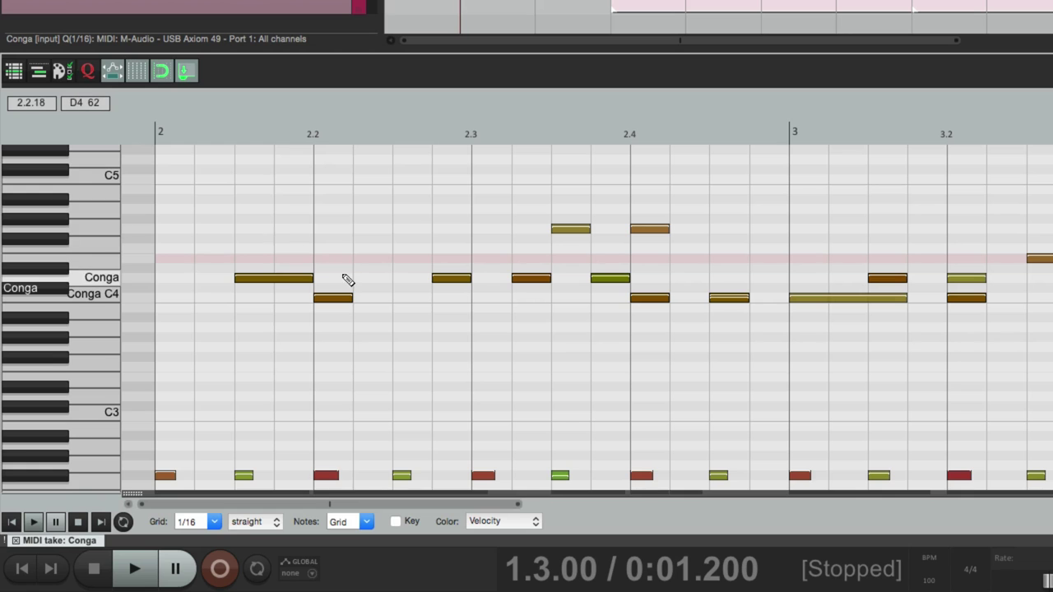
pyautogui.scroll(-3, 347, 280)
pyautogui.scroll(-1, 346, 280)
pyautogui.scroll(-3, 348, 284)
pyautogui.scroll(-4, 348, 287)
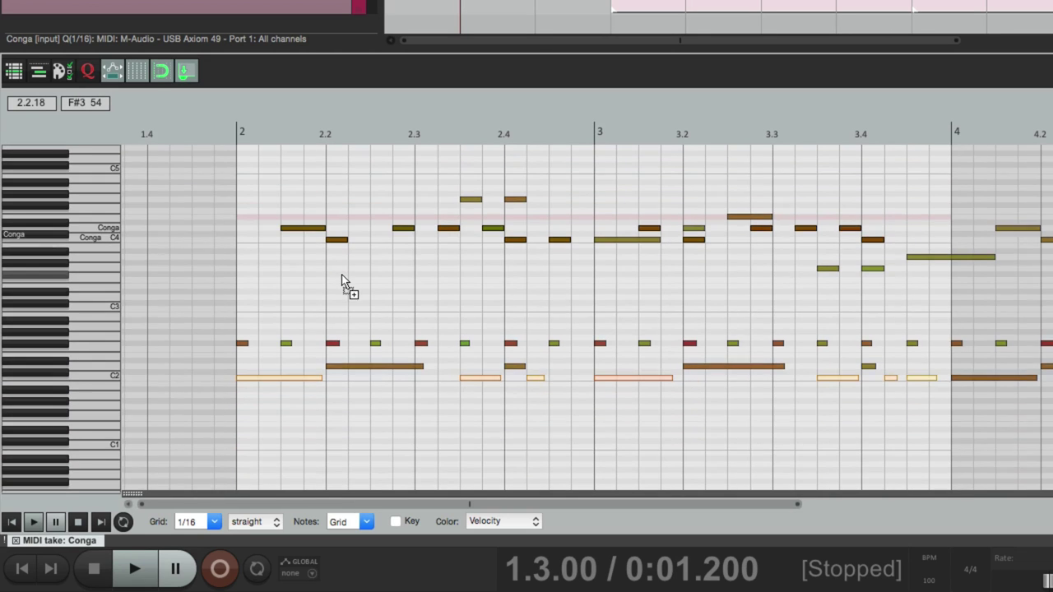
# Play the Conga part back from bar 2, then stop
pyautogui.click(233, 135)
pyautogui.press('space')
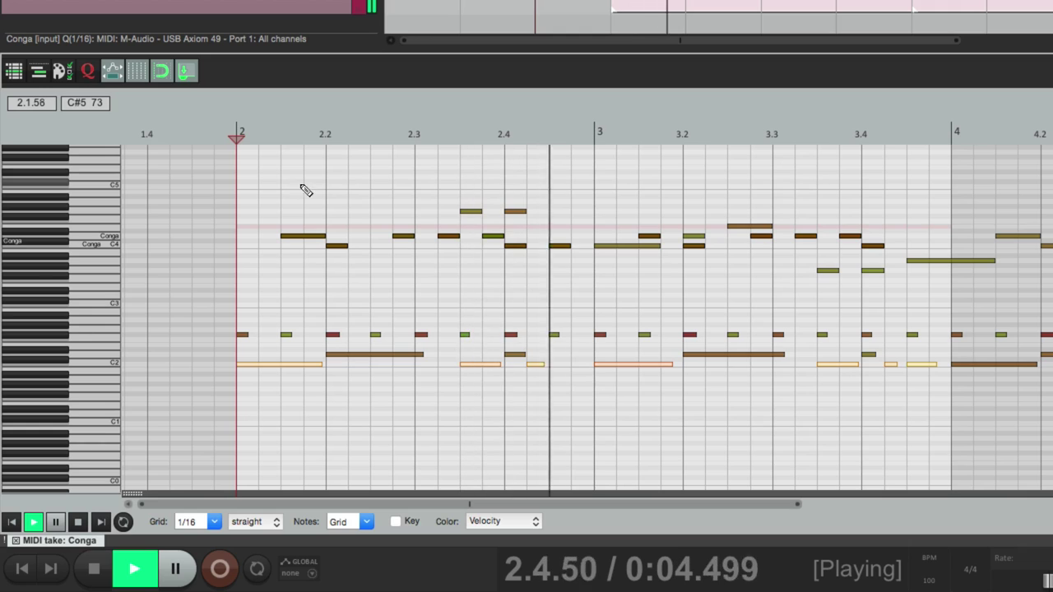
pyautogui.press('space')
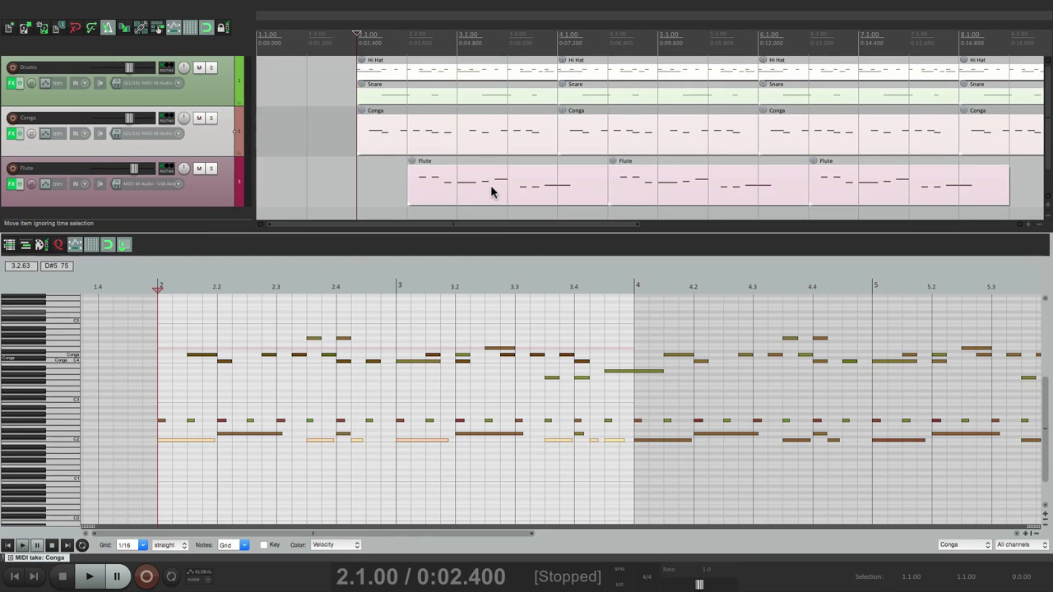
# Switch the active MIDI item from the Flute item to the bar-4 Conga item and back to the first Flute item
pyautogui.doubleClick(491, 192)
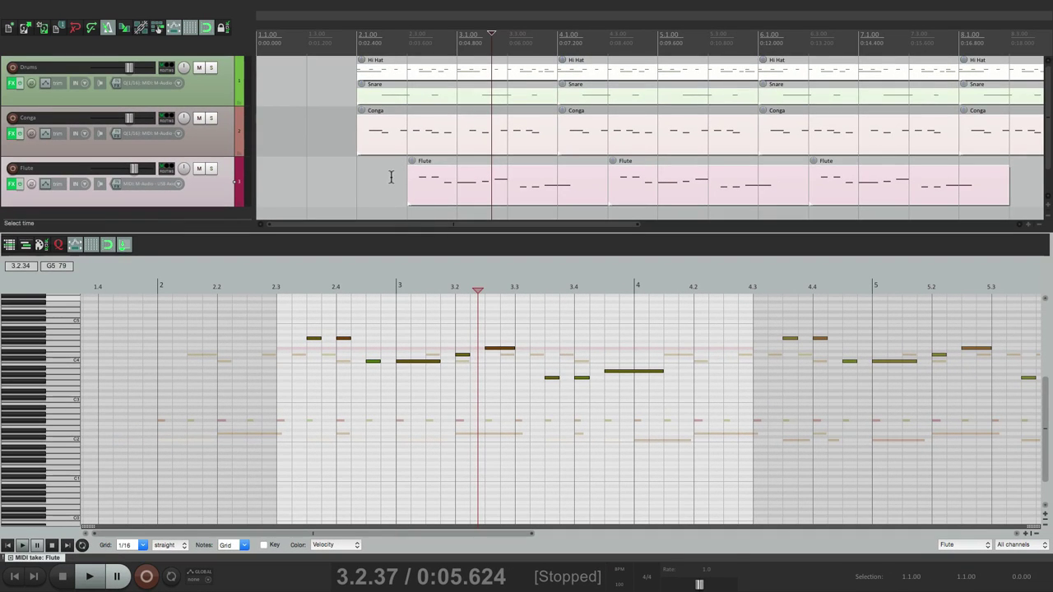
pyautogui.click(392, 177)
pyautogui.click(686, 189)
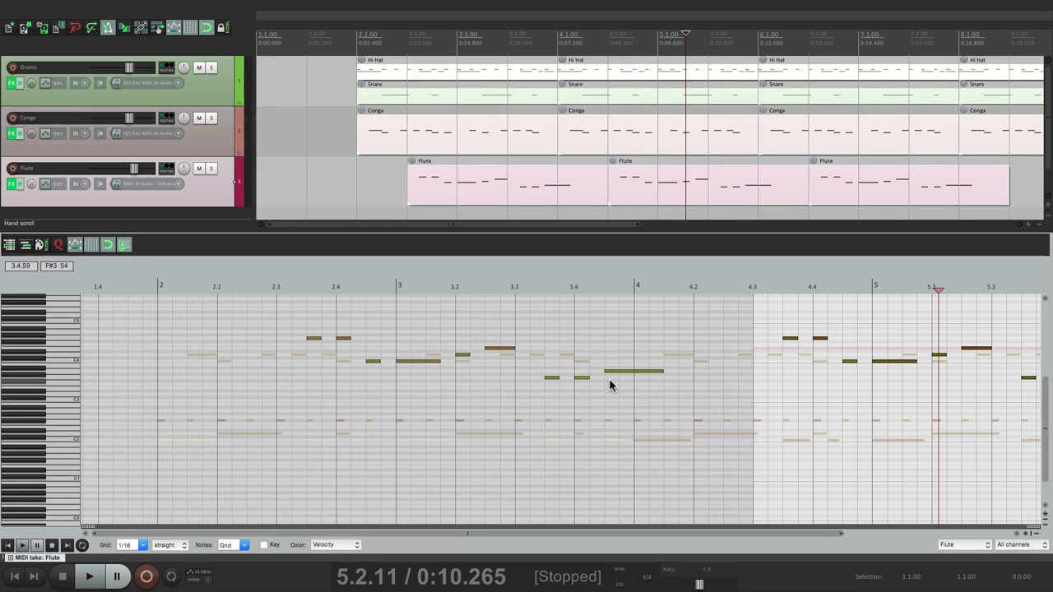
pyautogui.click(602, 129)
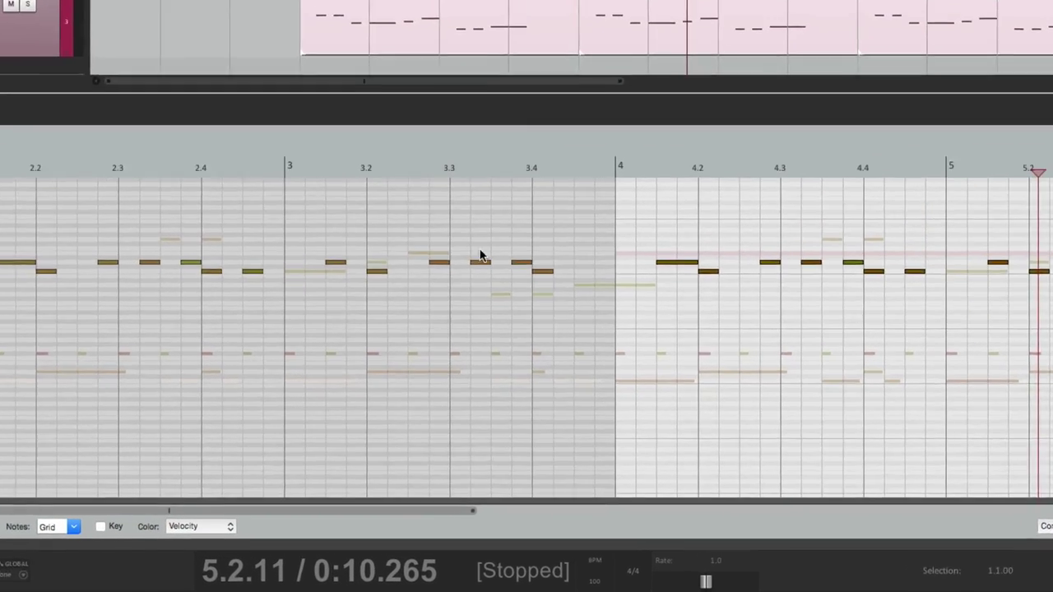
pyautogui.hscroll(3, 433, 289)
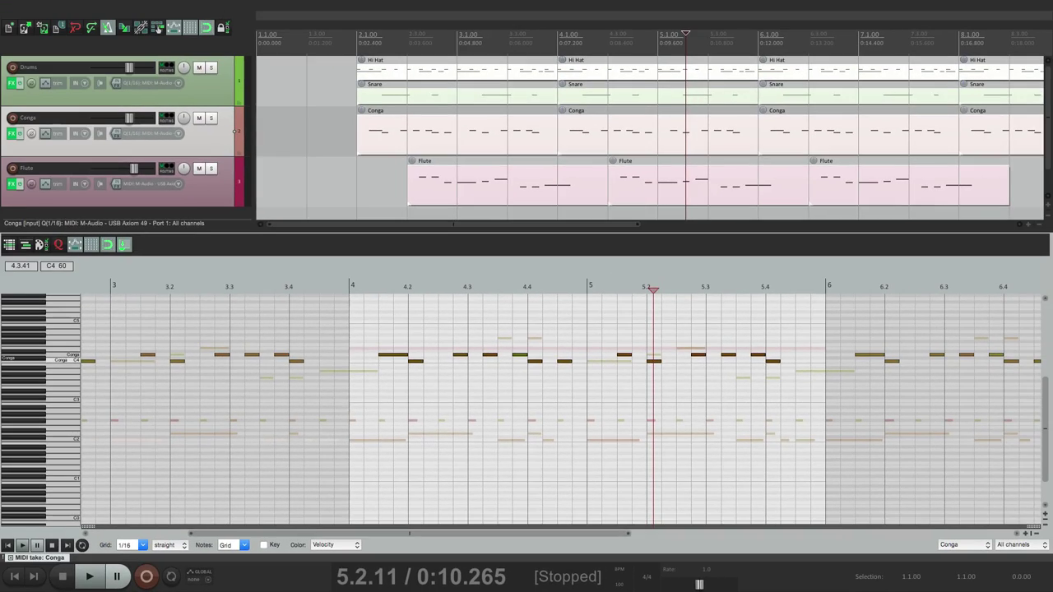
pyautogui.click(425, 198)
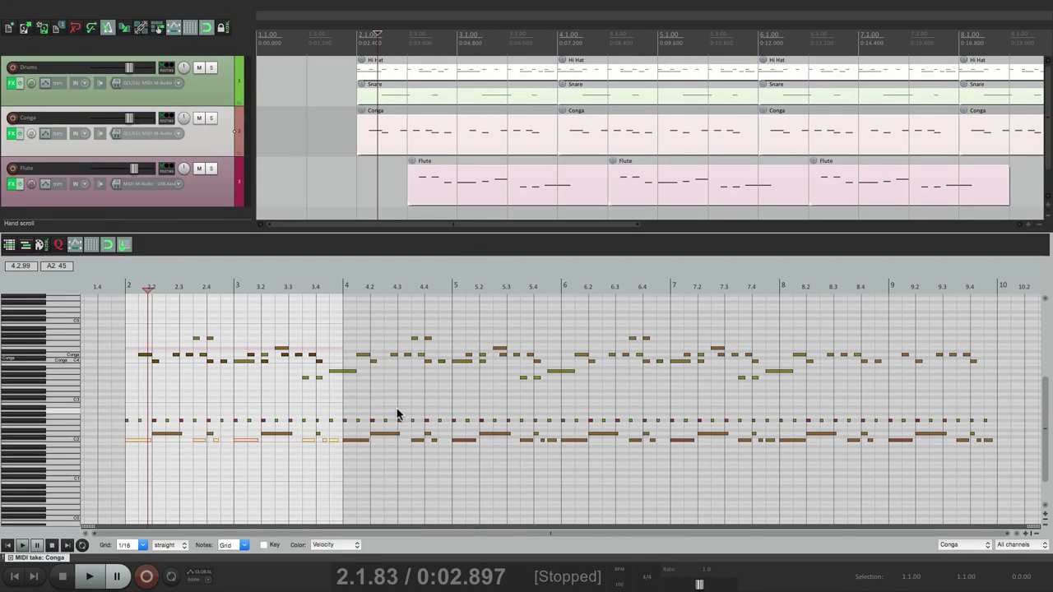
# With MIDI editor preferences opened, show each Conga item in turn: the first, bar 4, bar 6, then the first again
pyautogui.press('super+comma')
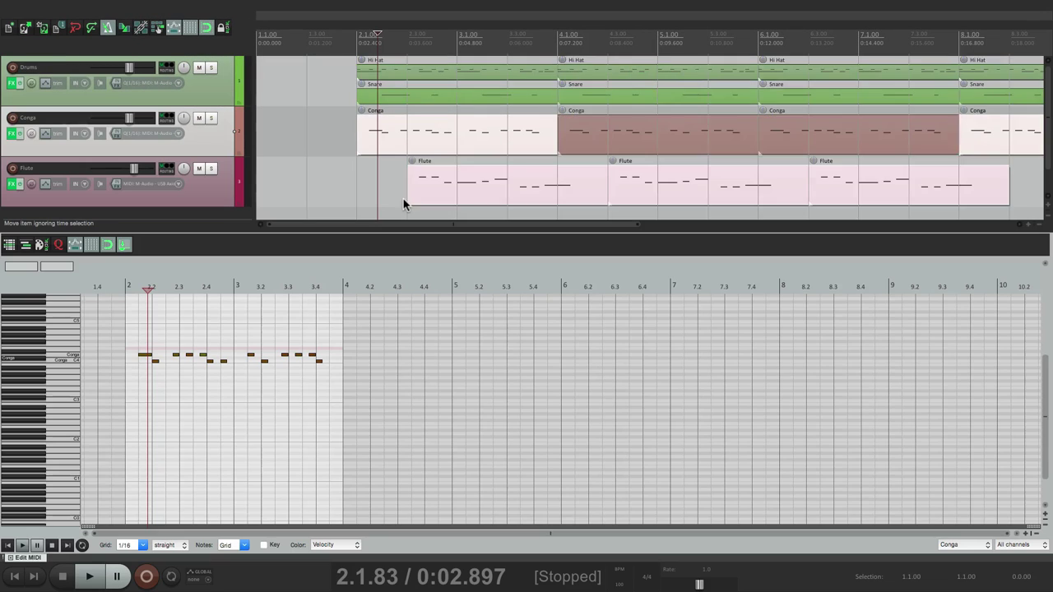
pyautogui.click(403, 204)
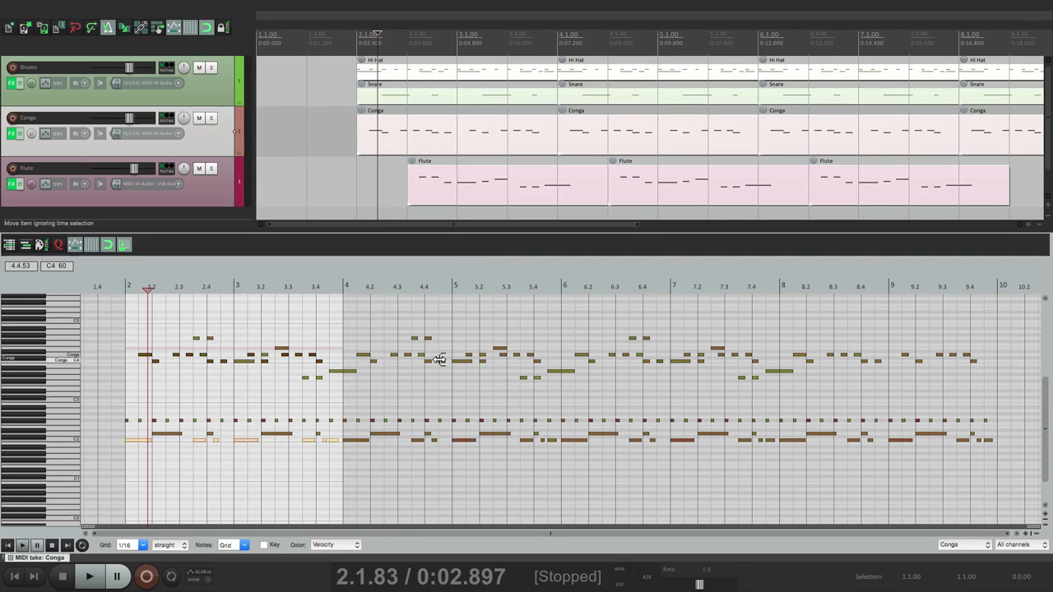
pyautogui.click(452, 134)
pyautogui.click(586, 134)
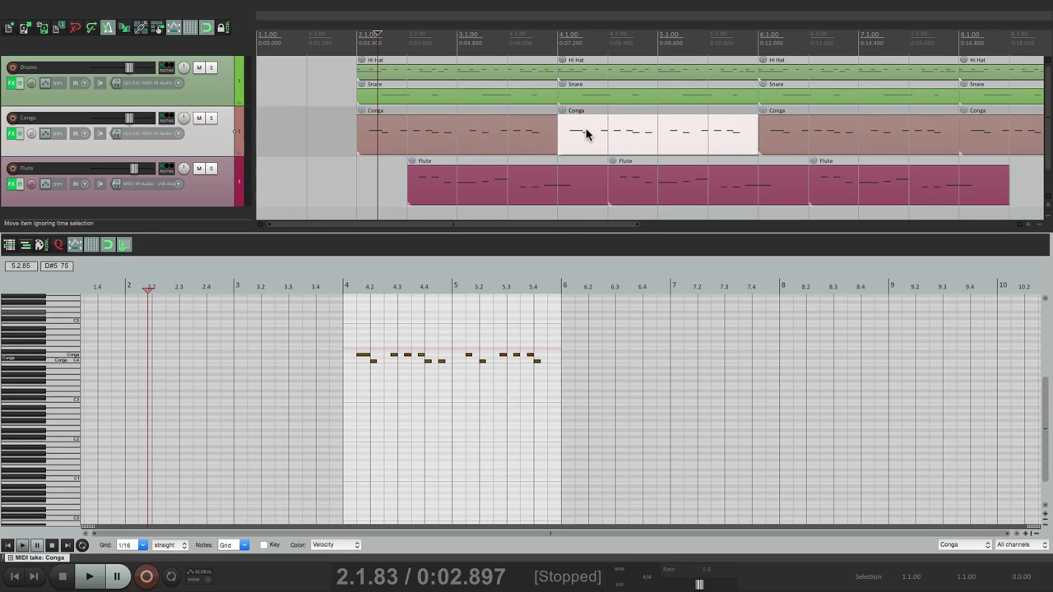
pyautogui.click(802, 131)
pyautogui.click(521, 138)
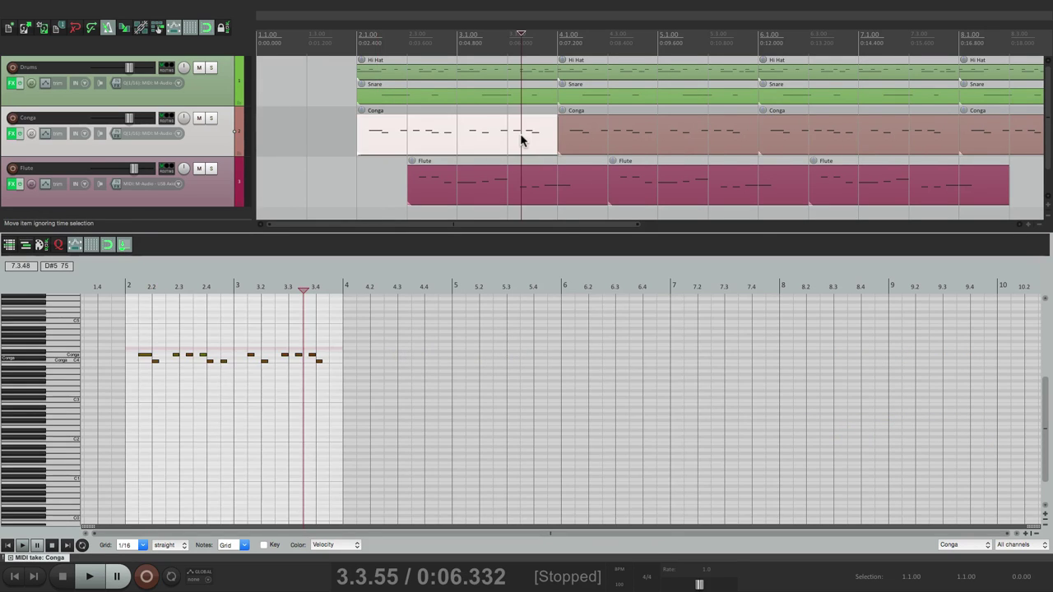
# Select the first Flute item, all items, then the first Conga item, then all three Flute items
pyautogui.click(538, 189)
pyautogui.hotkey('ctrl', 'a')
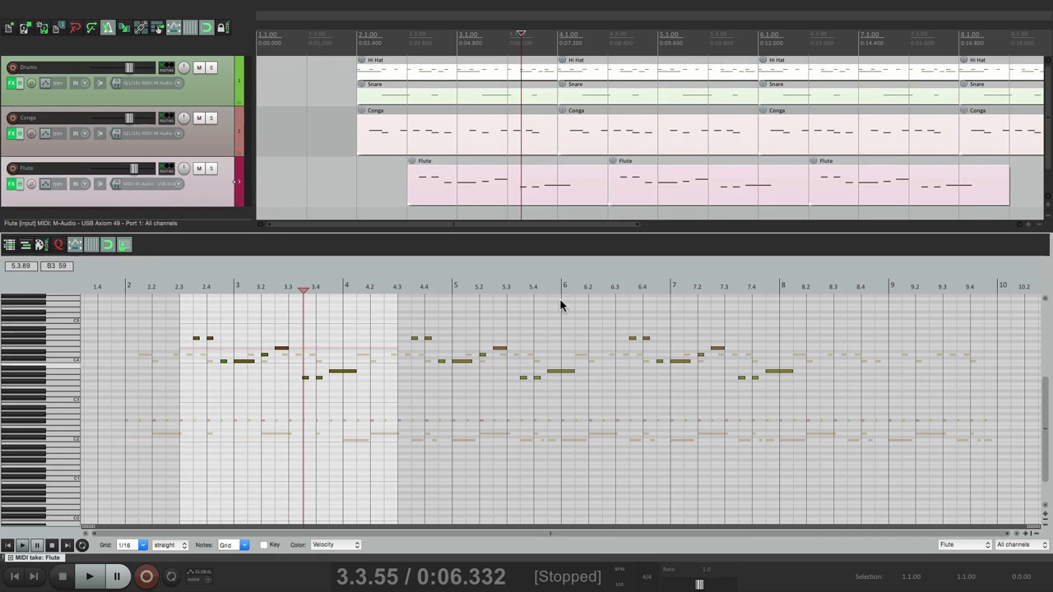
pyautogui.click(469, 132)
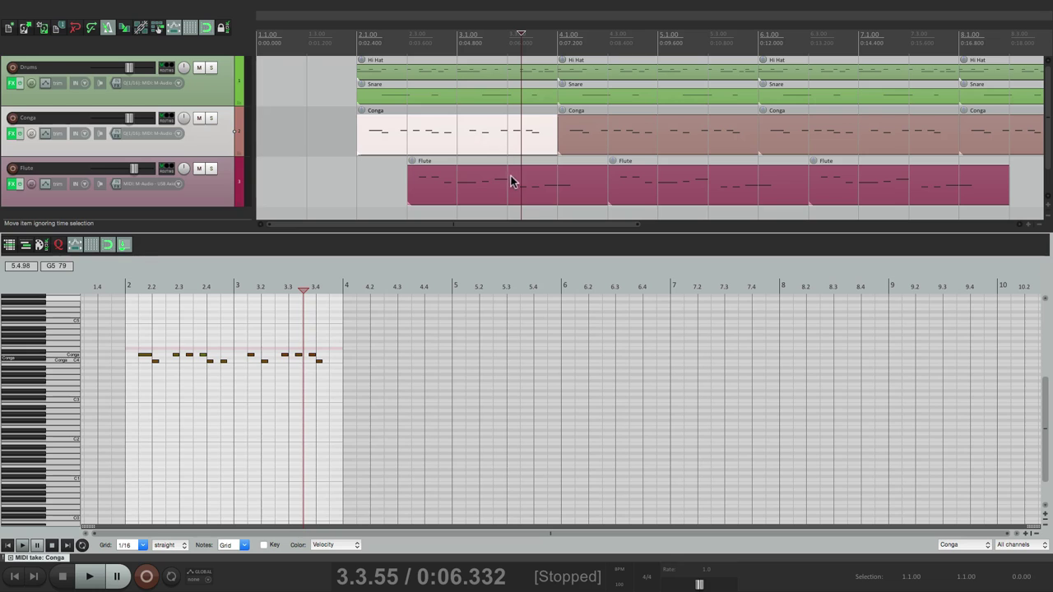
pyautogui.click(495, 184)
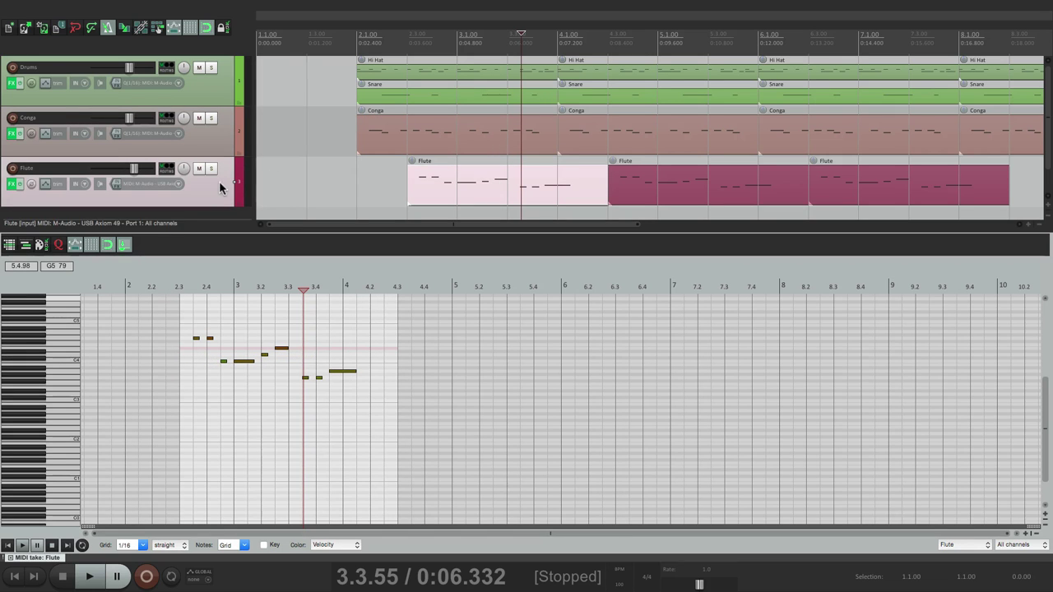
pyautogui.doubleClick(213, 185)
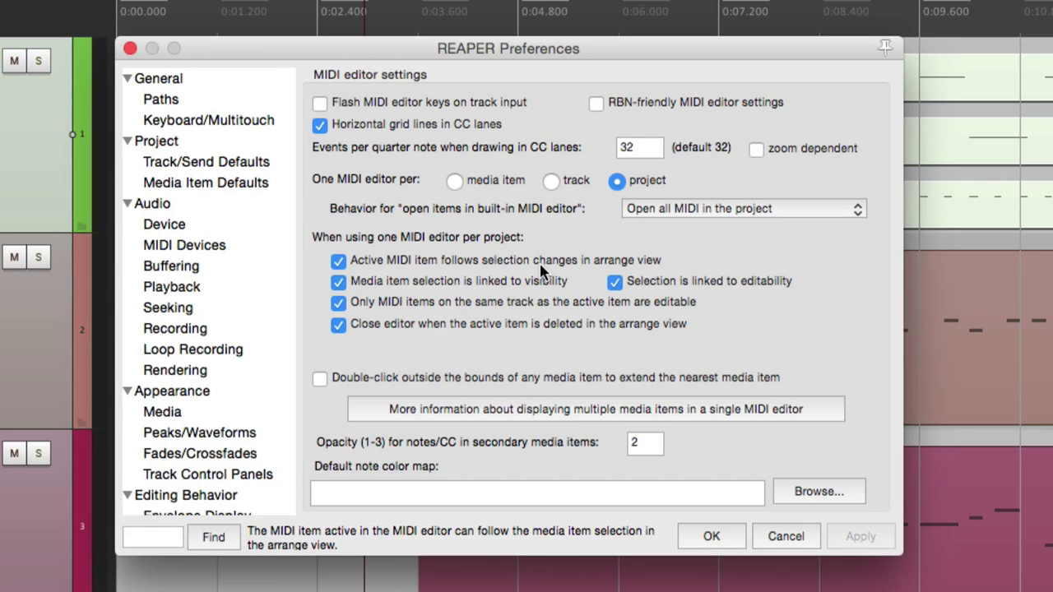
# Toggle 'Active MIDI item follows selection changes in arrange view' off and back on
pyautogui.click(341, 259)
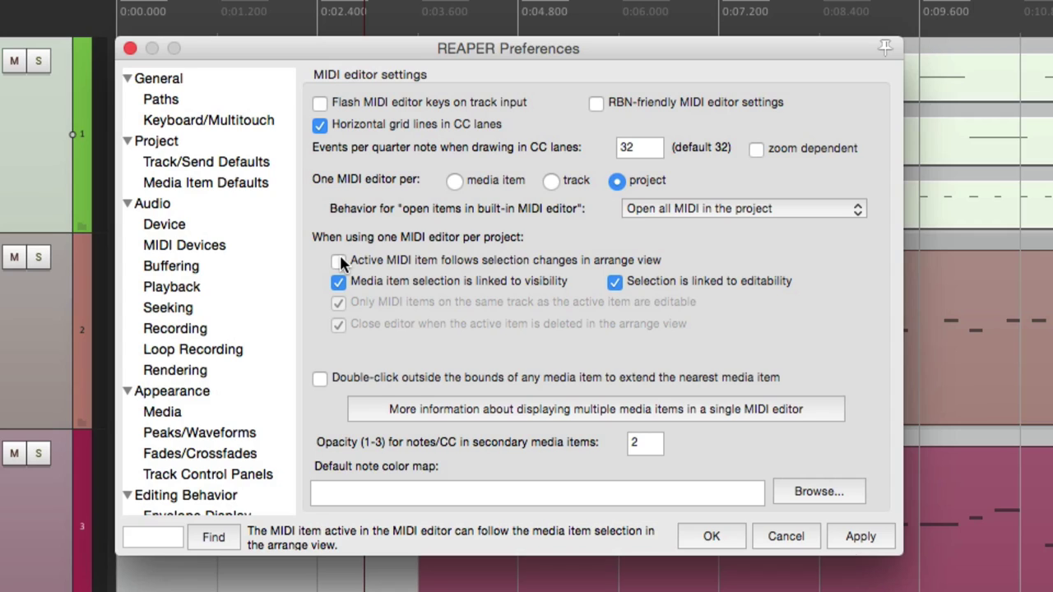
pyautogui.click(340, 261)
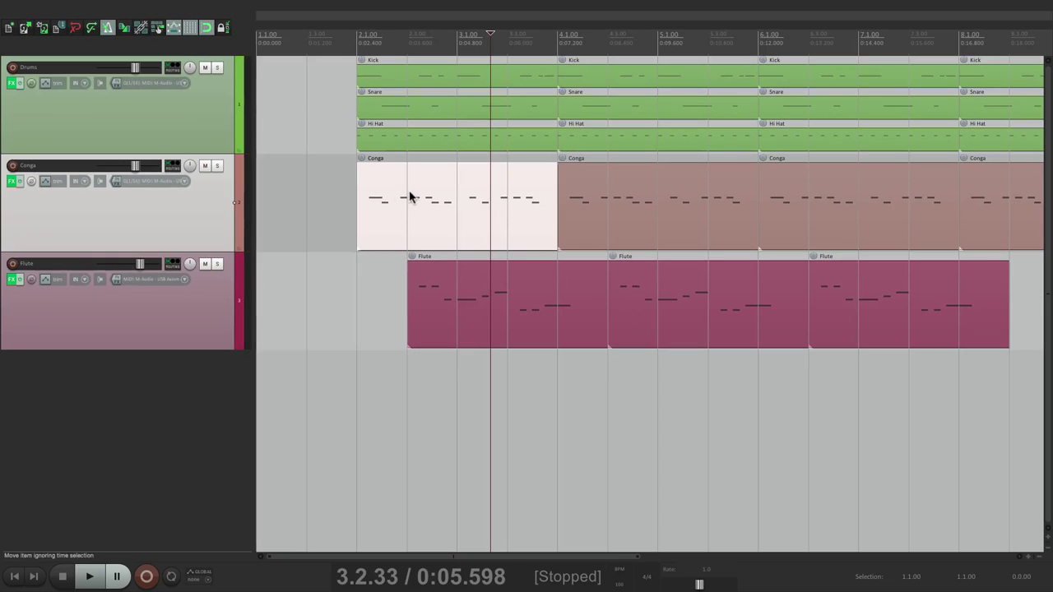
# Open the Conga item in the editor, show each Flute item, then select all items
pyautogui.doubleClick(409, 199)
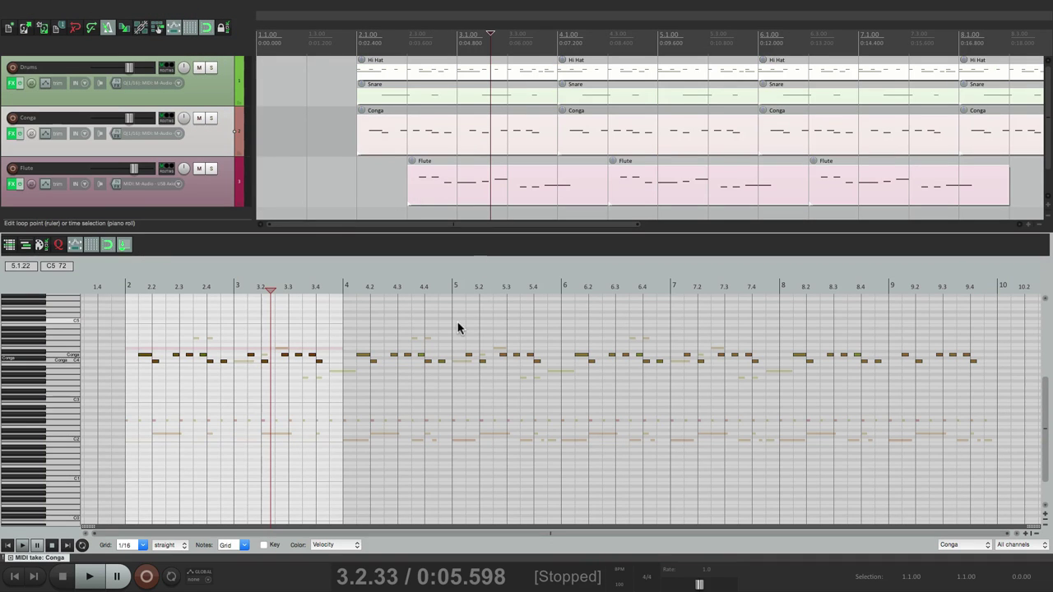
pyautogui.click(457, 186)
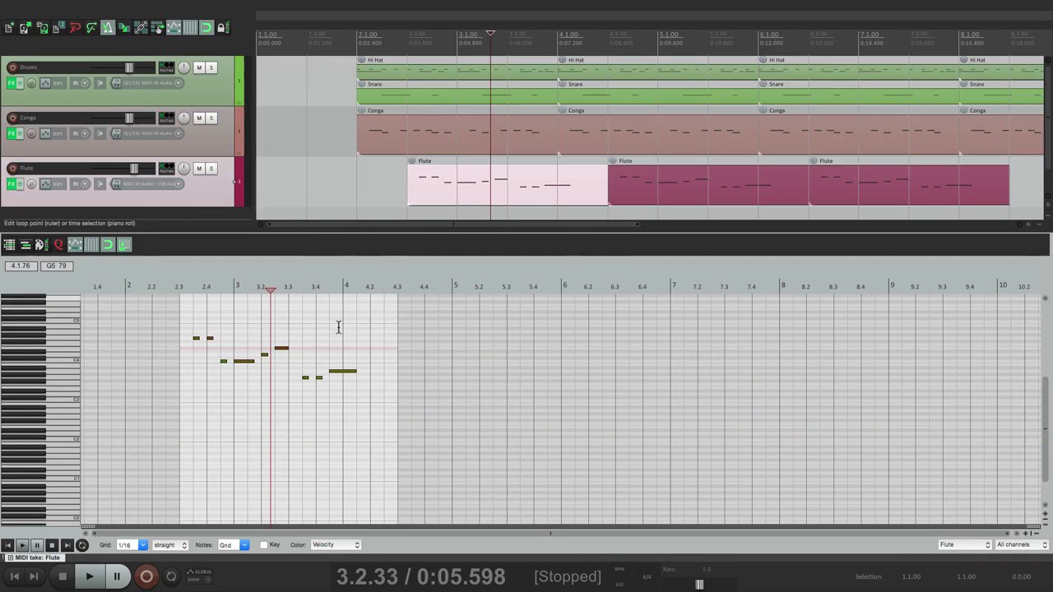
pyautogui.click(643, 195)
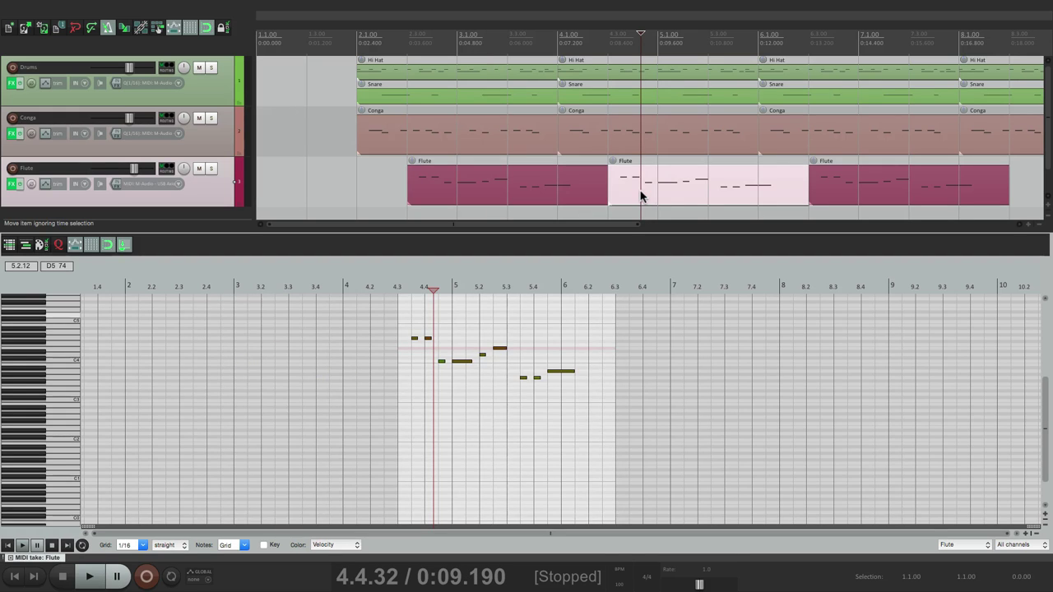
pyautogui.click(470, 134)
pyautogui.hotkey('ctrl', 'a')
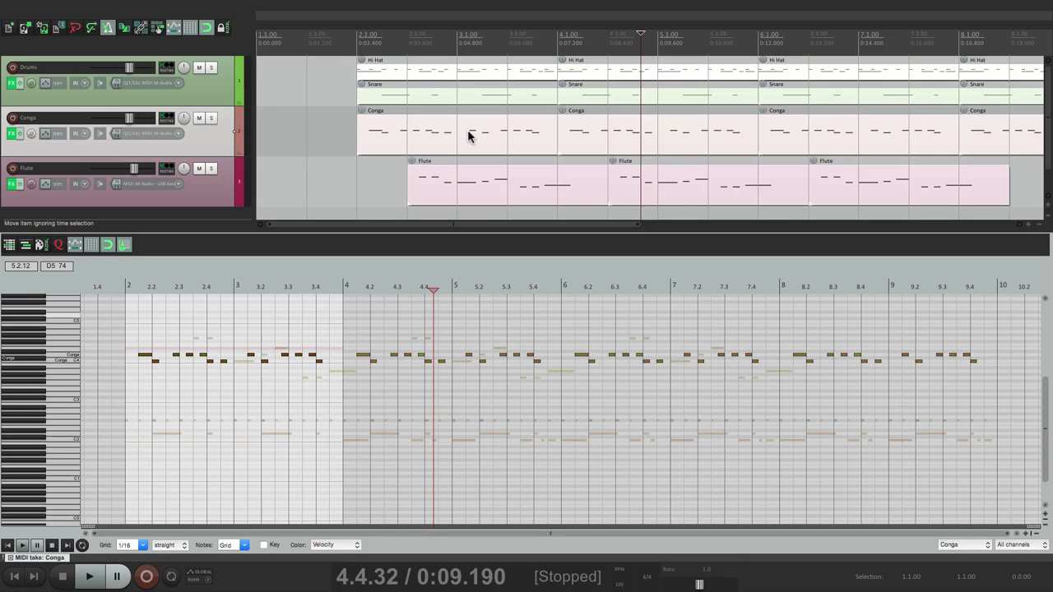
# Cycle the editor through the Conga and Flute items, ending on the first Conga item
pyautogui.click(604, 138)
pyautogui.click(533, 137)
pyautogui.click(559, 181)
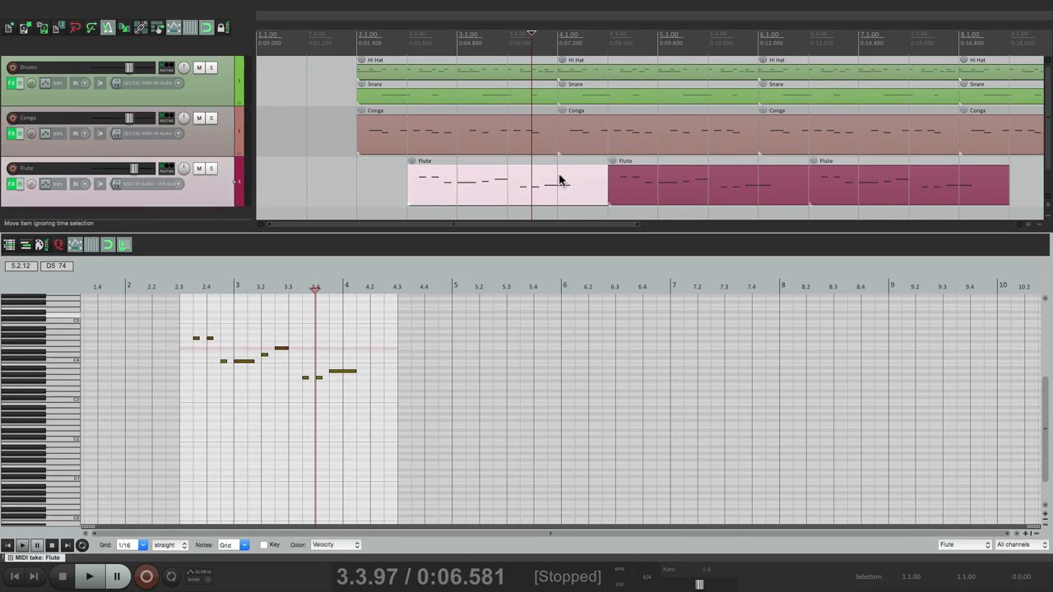
pyautogui.click(682, 176)
pyautogui.click(653, 138)
pyautogui.click(498, 137)
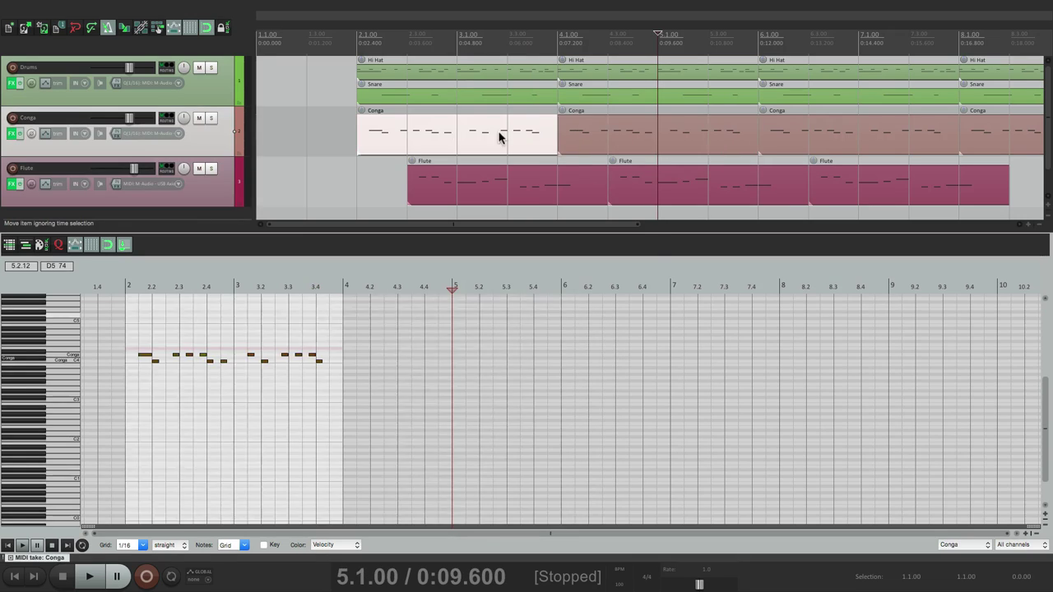
# In MIDI editor preferences, toggle 'Media item selection is linked to visibility' off and back on
pyautogui.press('super+comma')
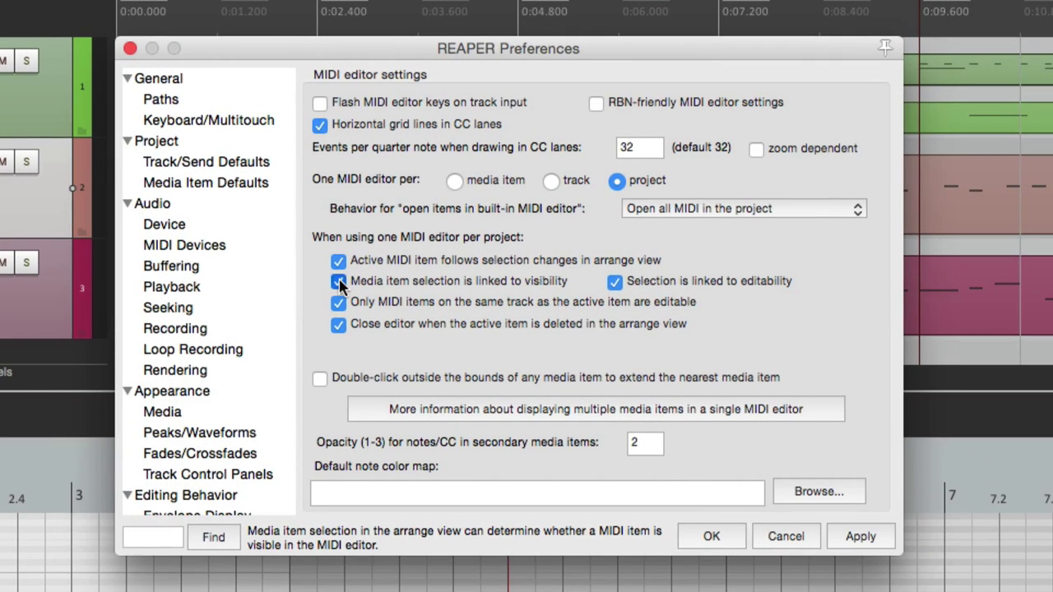
pyautogui.click(614, 282)
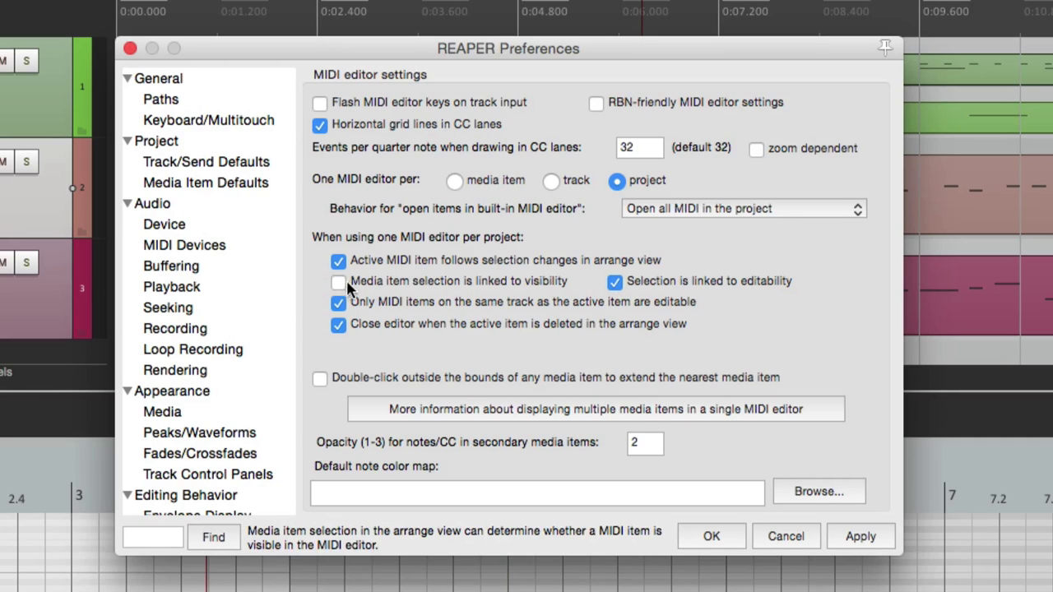
pyautogui.click(338, 281)
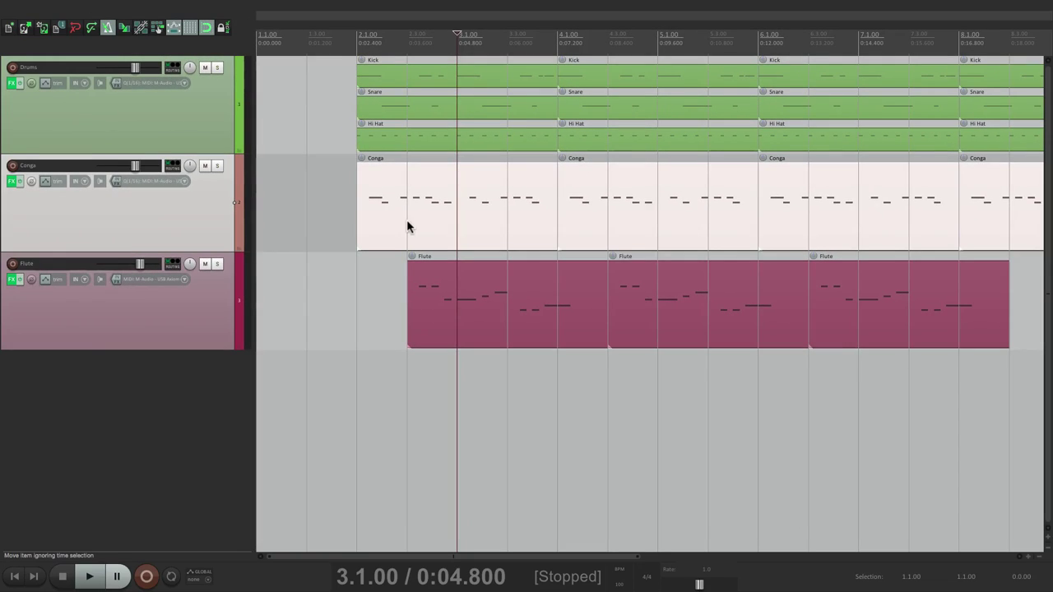
pyautogui.doubleClick(407, 227)
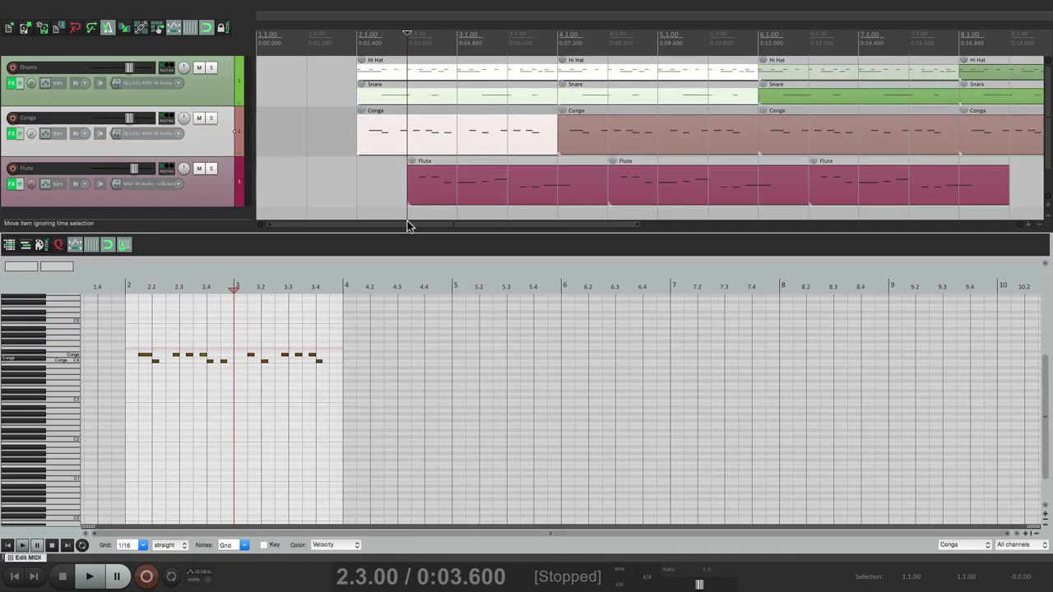
pyautogui.click(608, 134)
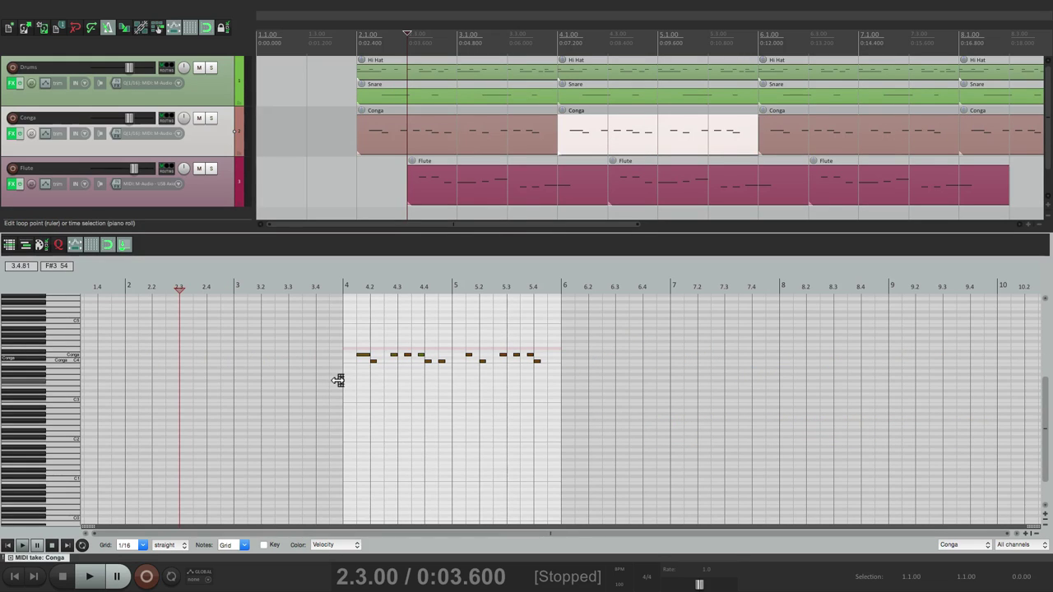
pyautogui.click(412, 138)
pyautogui.hotkey('ctrl', 'a')
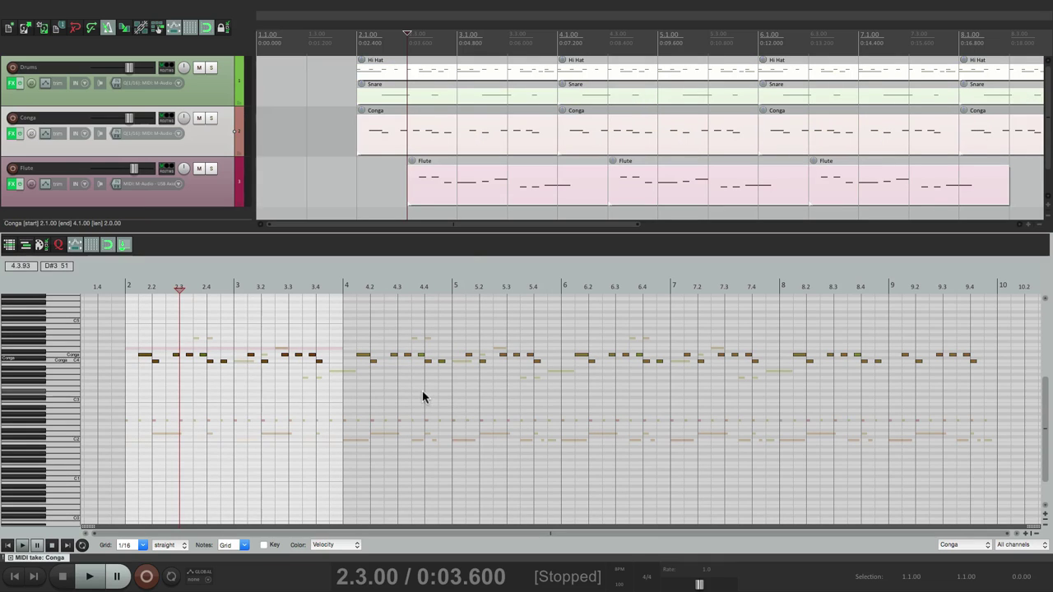
pyautogui.click(444, 195)
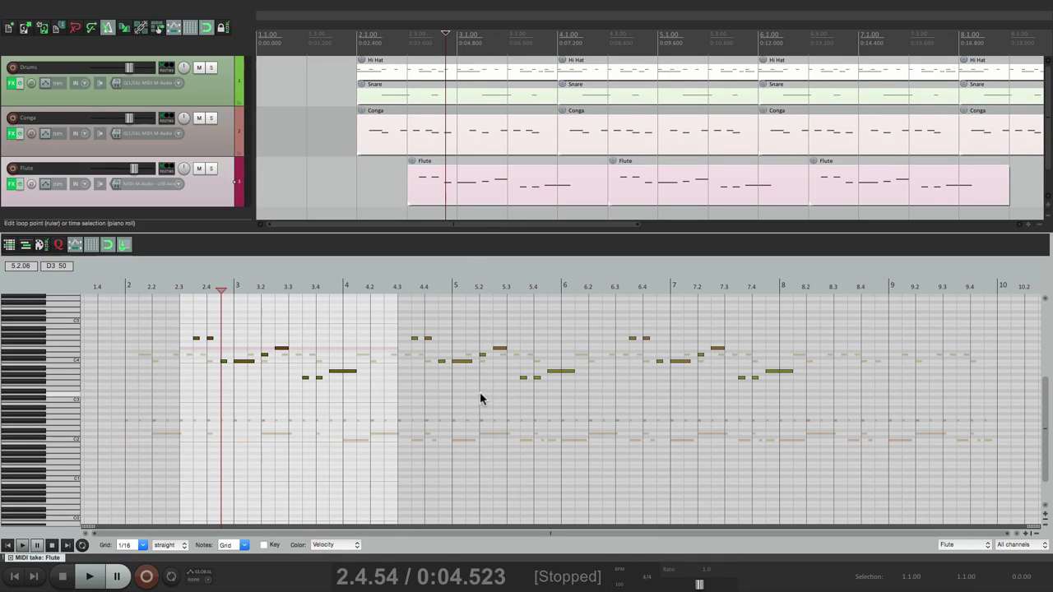
pyautogui.click(389, 99)
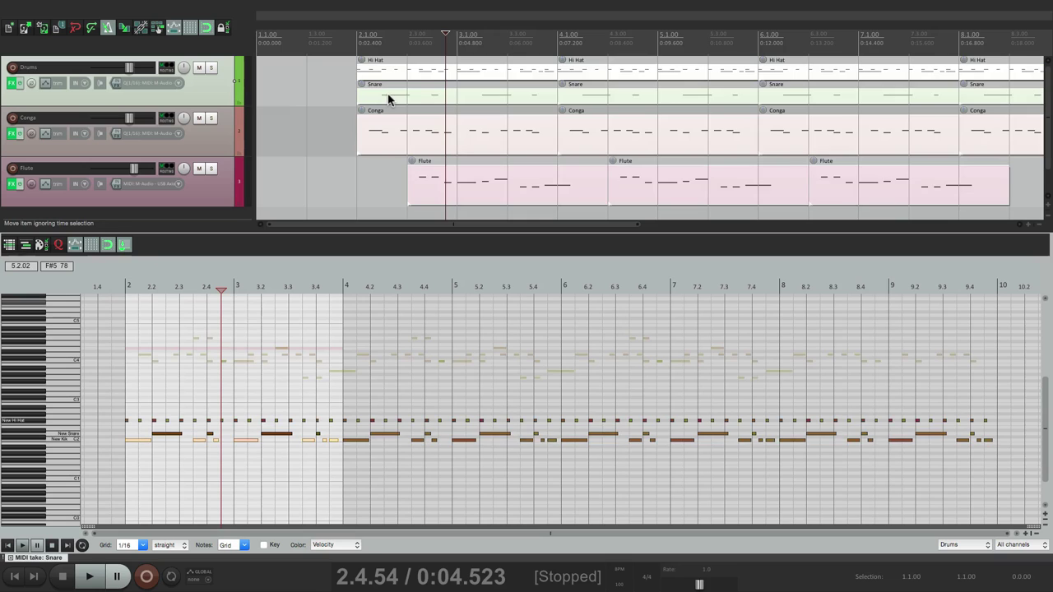
pyautogui.click(428, 124)
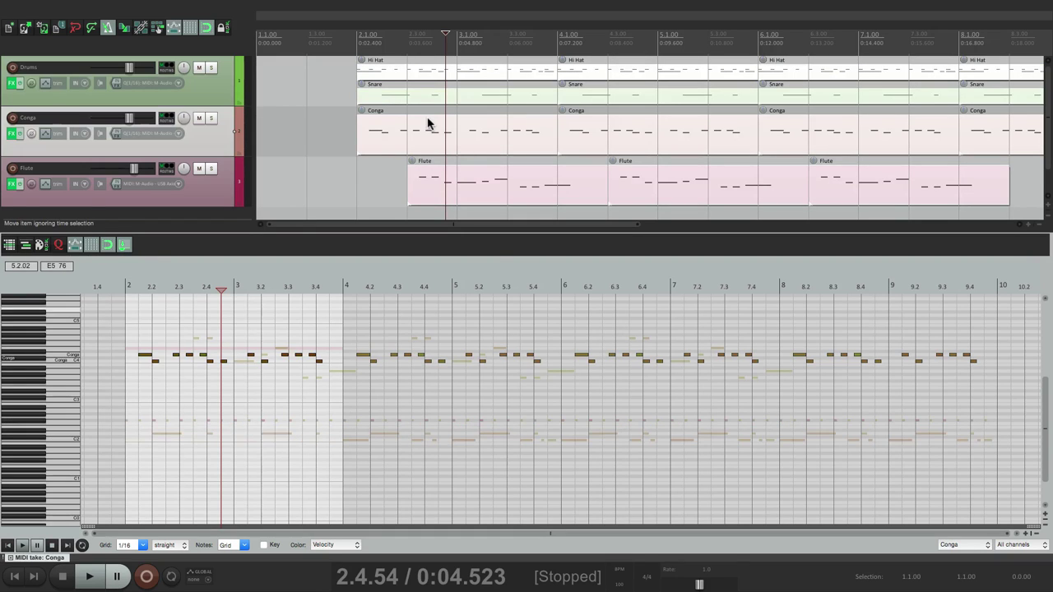
pyautogui.click(473, 195)
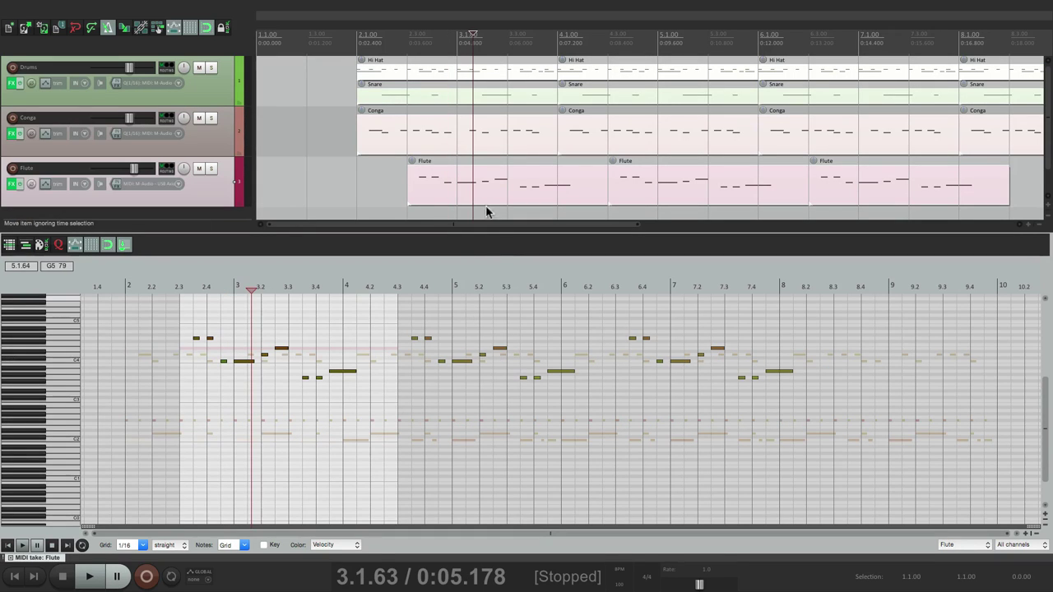
pyautogui.scroll(4, 341, 387)
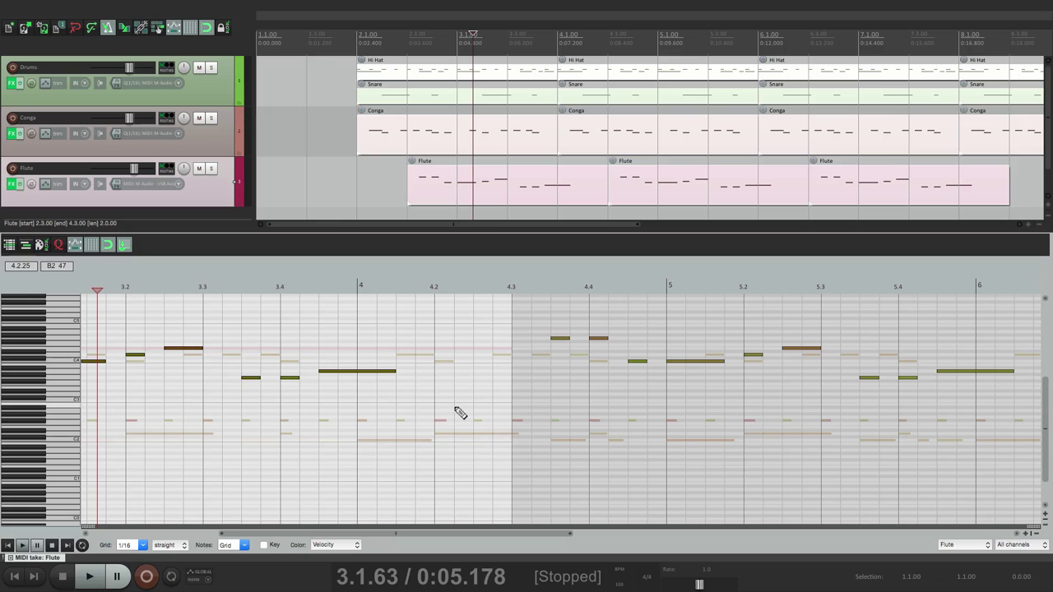
pyautogui.click(440, 184)
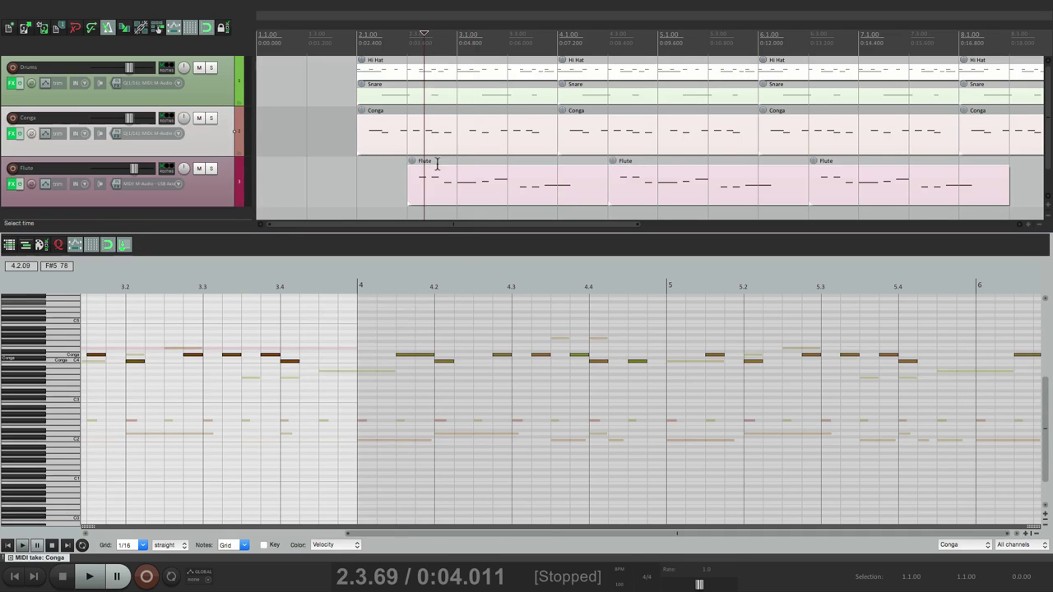
pyautogui.click(442, 189)
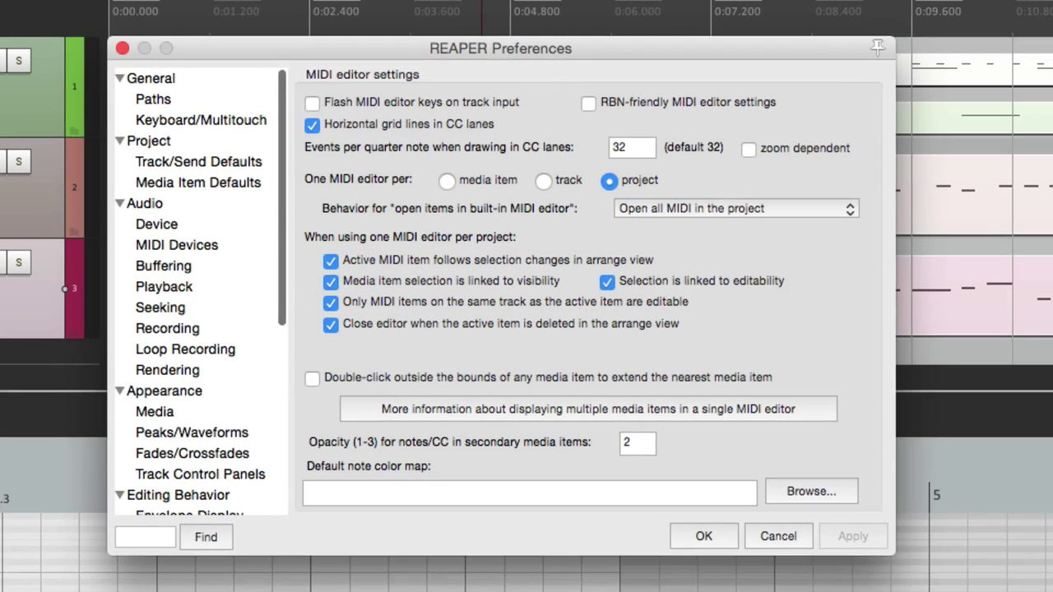
# Uncheck 'Only MIDI items on the same track as the active item are editable'
pyautogui.click(331, 303)
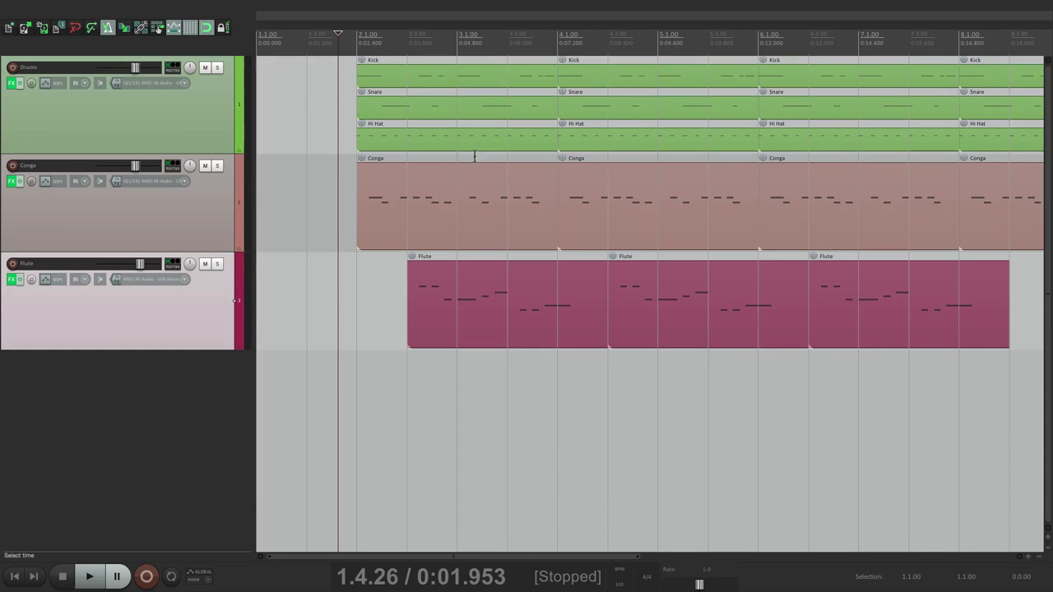
# Delete the first Conga item while it is open in the editor, then turn off 'Close editor when the active item is deleted'
pyautogui.doubleClick(440, 181)
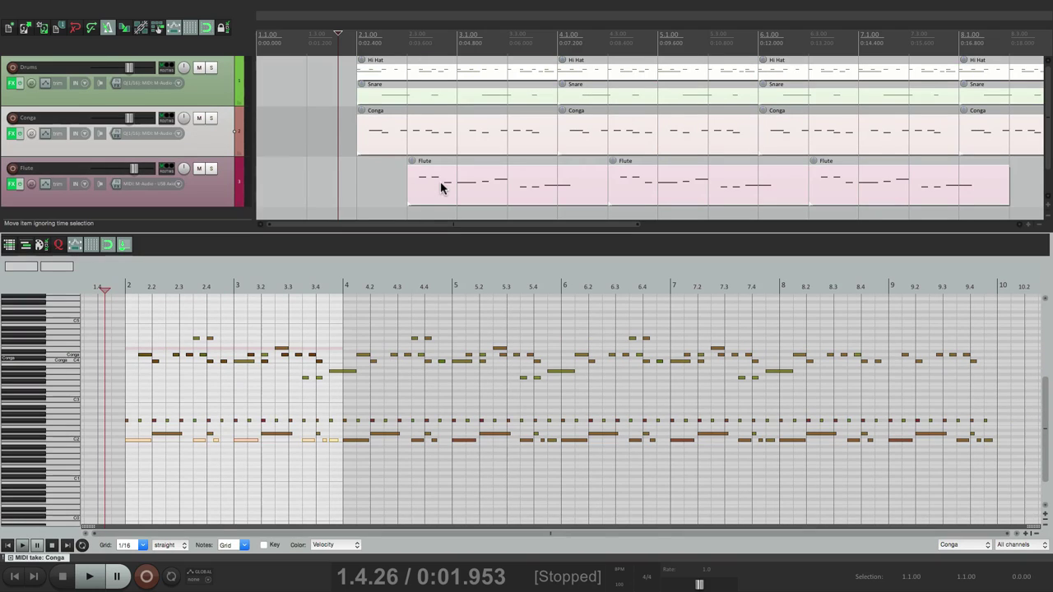
pyautogui.click(316, 144)
pyautogui.click(430, 140)
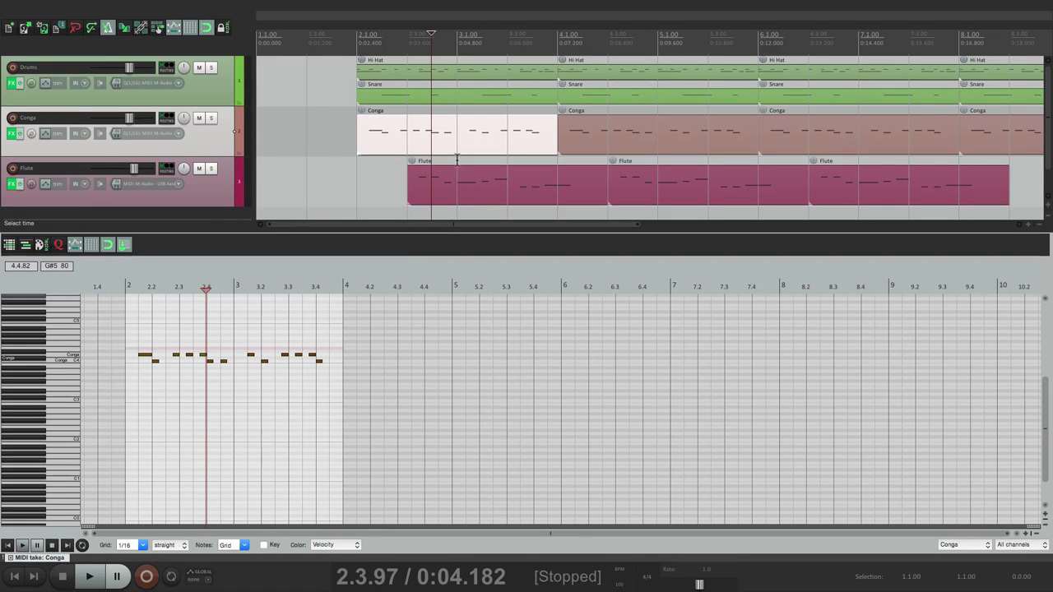
pyautogui.press('Delete')
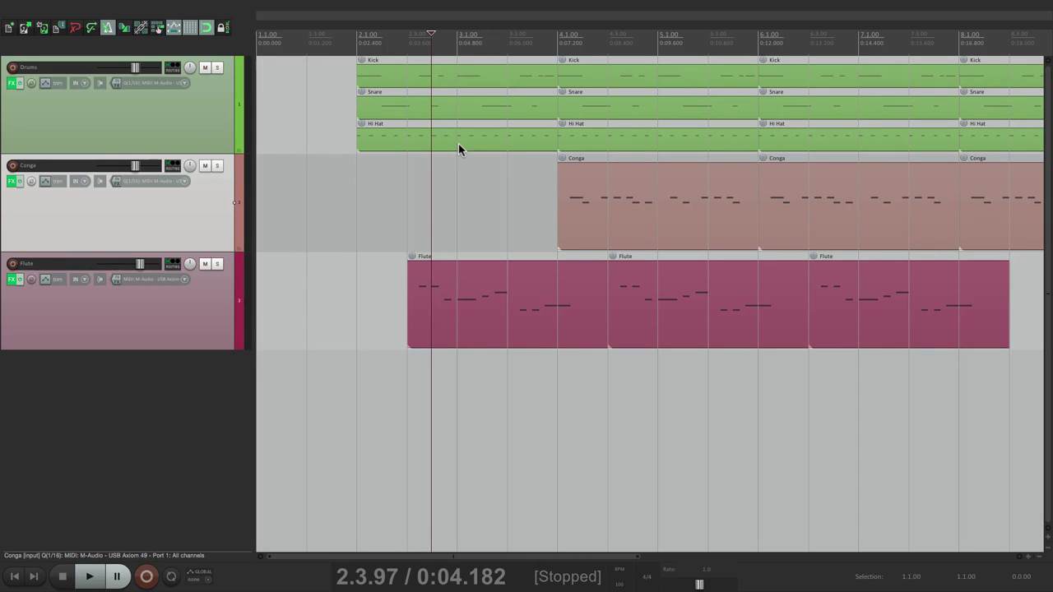
pyautogui.press('super+comma')
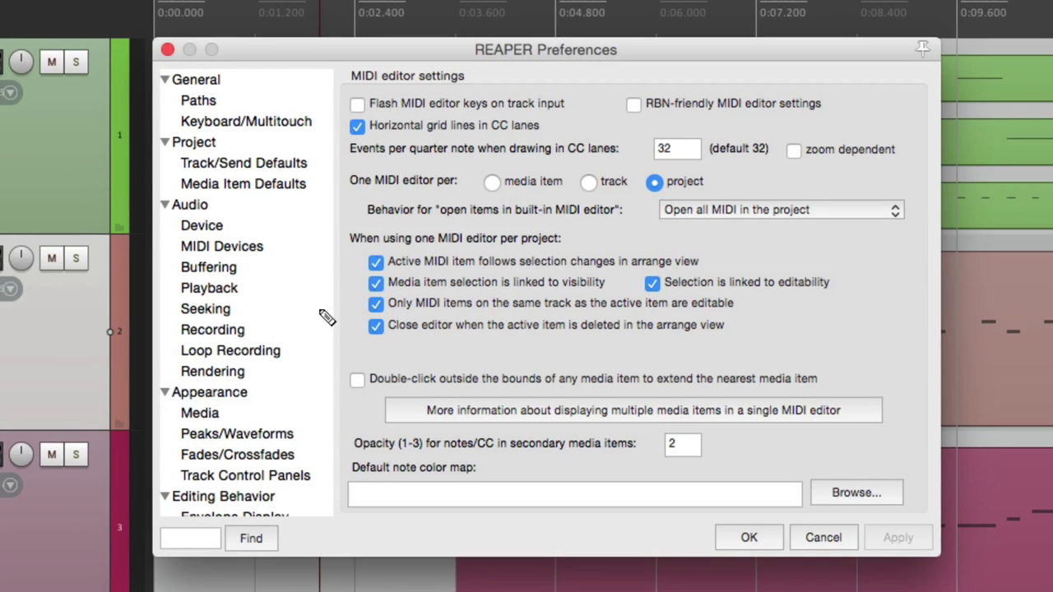
pyautogui.click(743, 536)
# With a Conga item open in the MIDI editor, delete the first Conga item
pyautogui.doubleClick(482, 251)
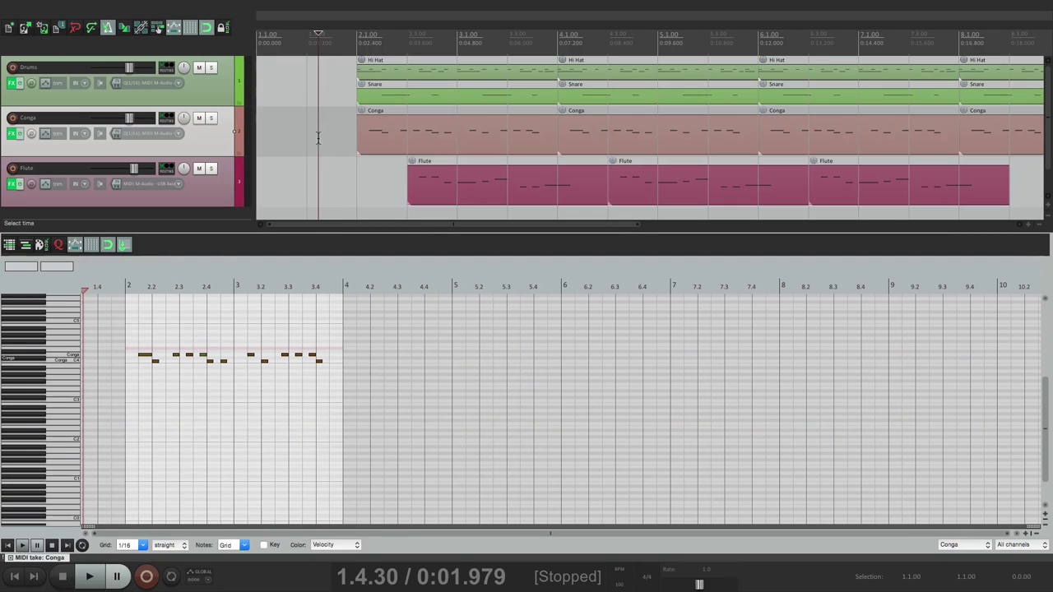
pyautogui.click(444, 134)
pyautogui.press('Delete')
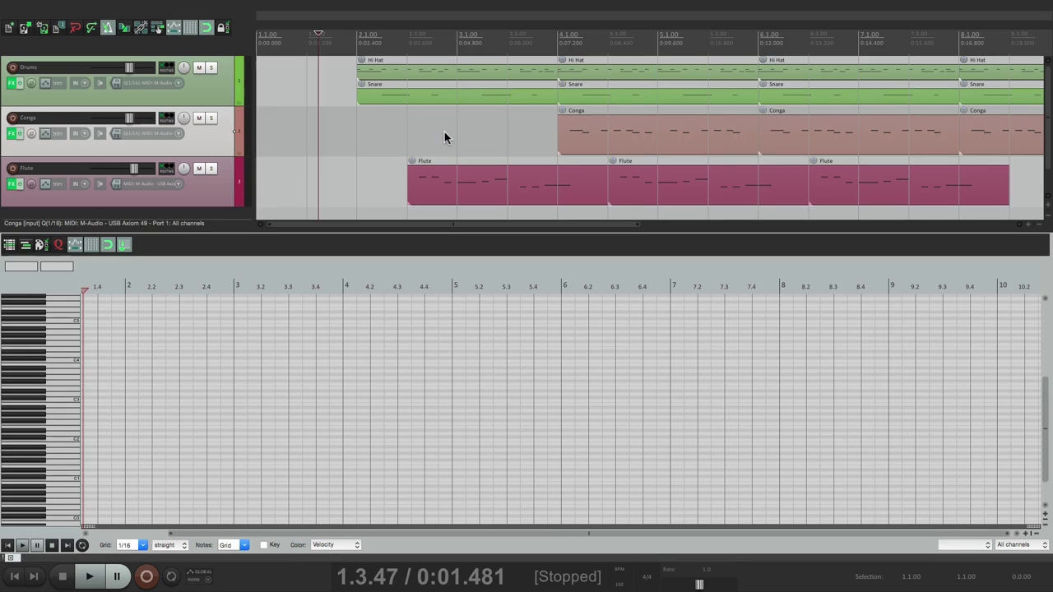
# Show the first and second Flute items in the editor, then open MIDI editor preferences
pyautogui.click(499, 184)
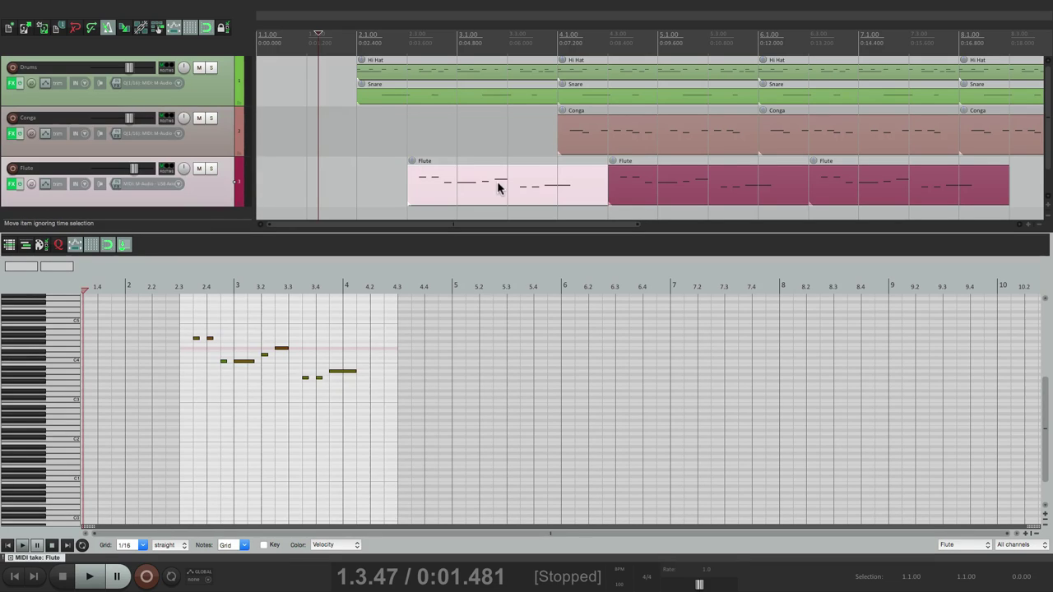
pyautogui.click(600, 149)
pyautogui.click(656, 183)
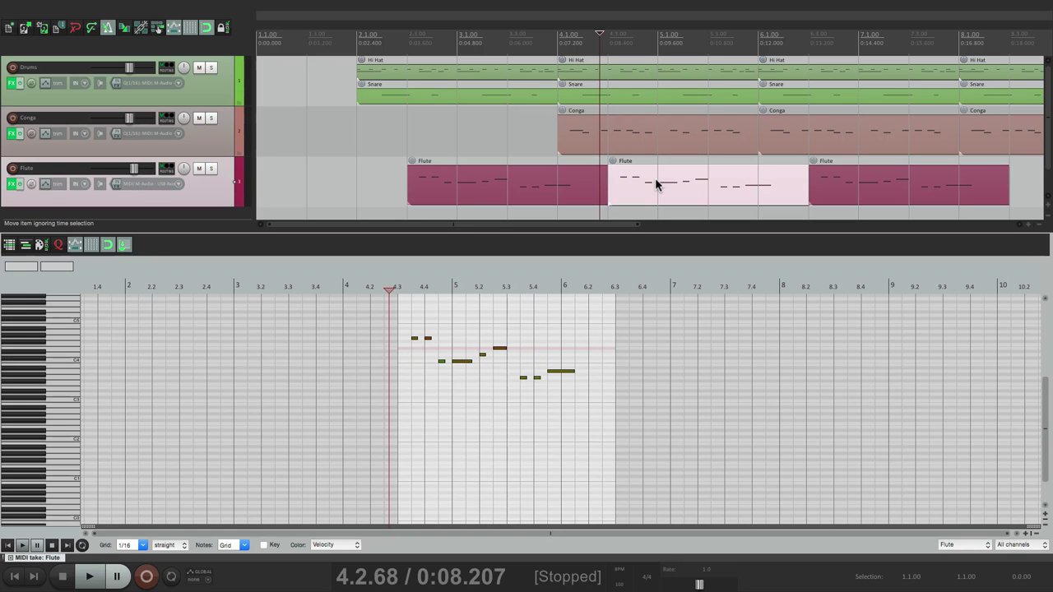
pyautogui.press('super+comma')
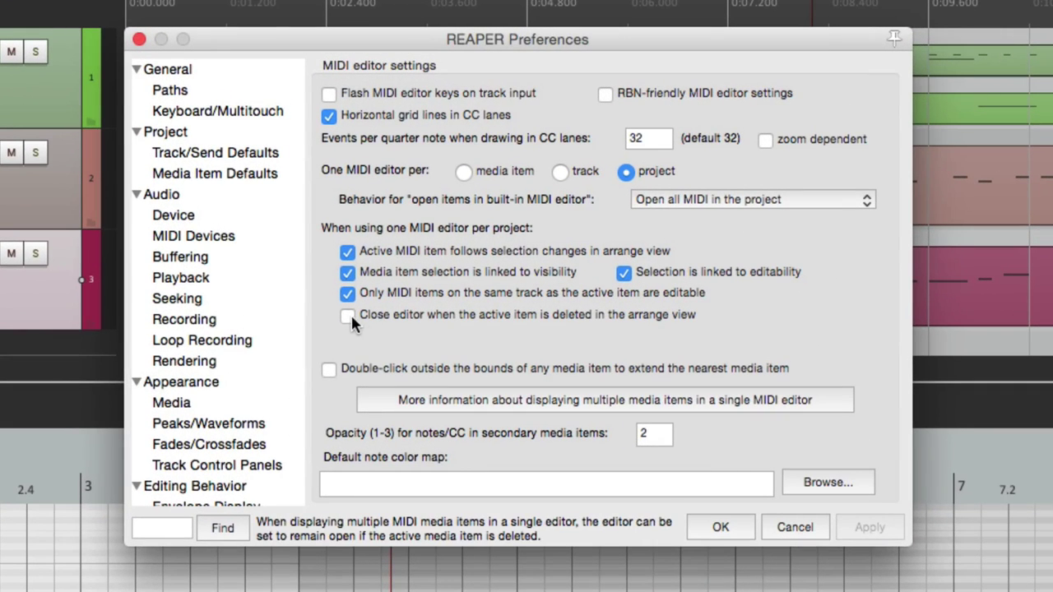
# Re-check 'Close editor when the active item is deleted', read the multiple-items help, and confirm
pyautogui.click(383, 234)
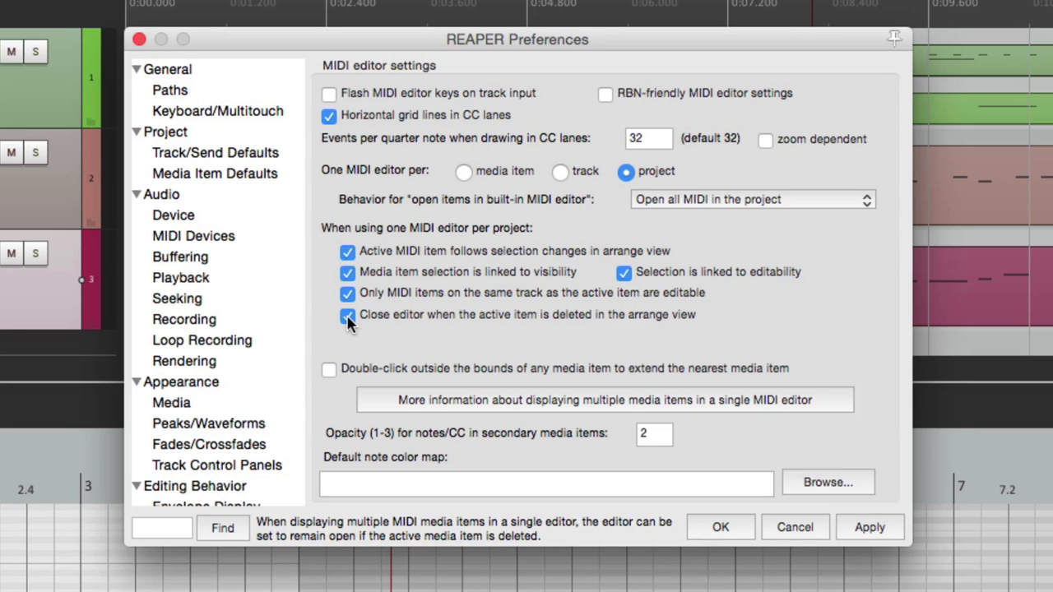
pyautogui.click(574, 393)
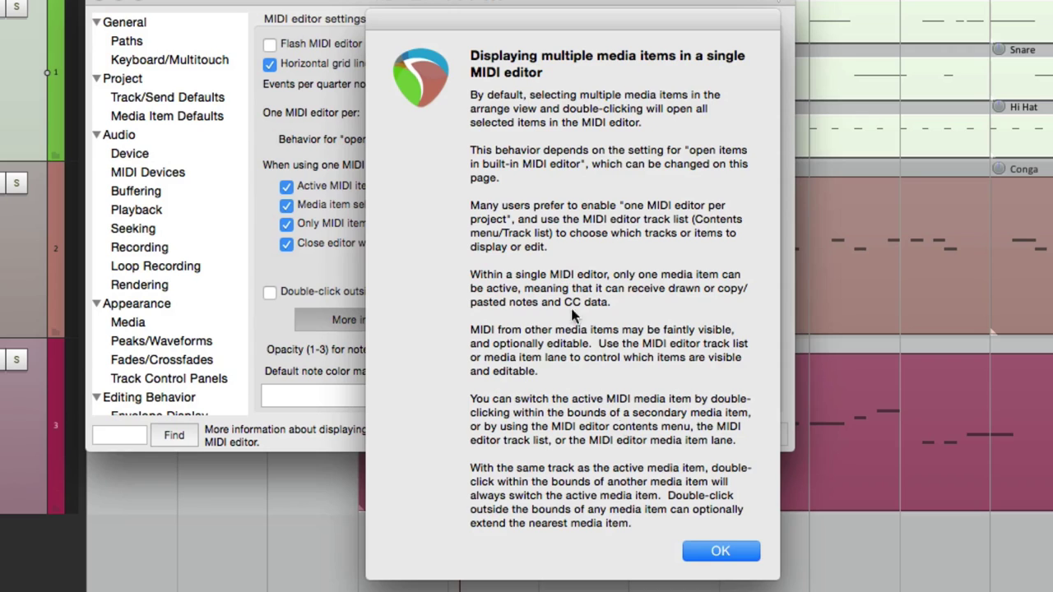
pyautogui.click(719, 552)
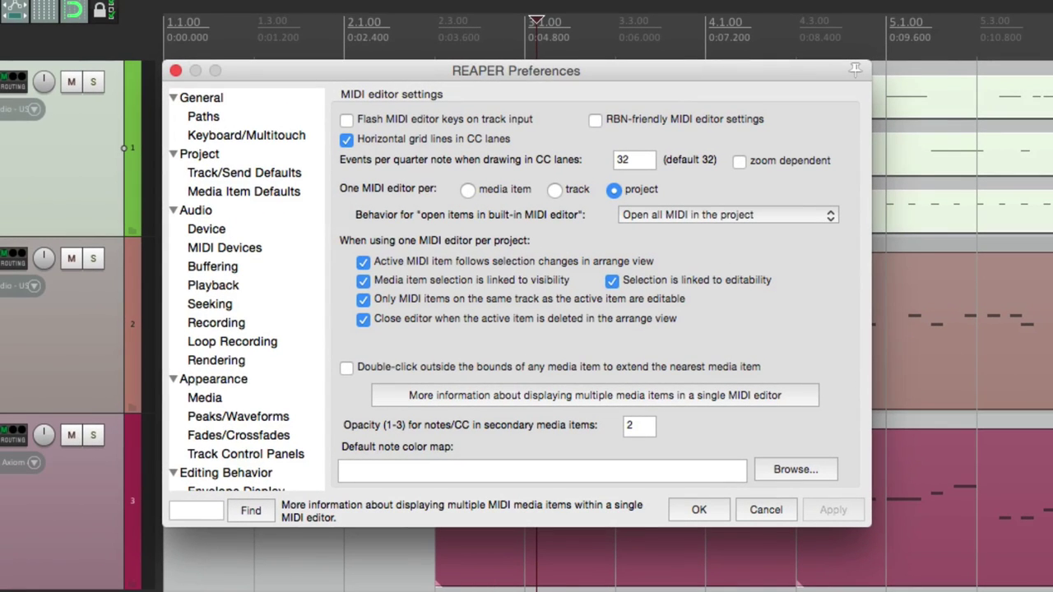
pyautogui.click(709, 516)
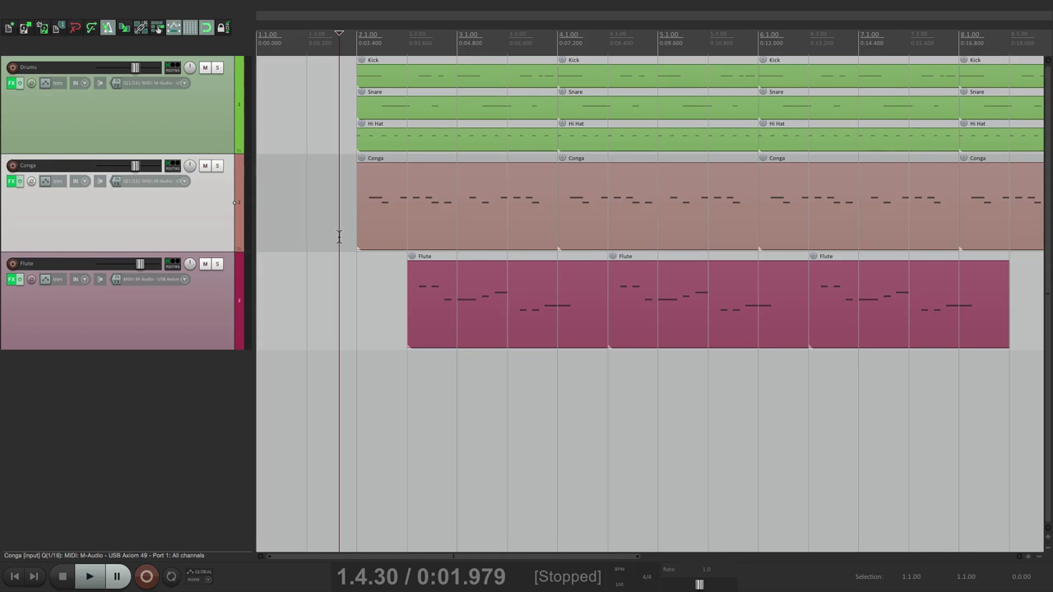
# Open the Conga item in the docked editor, switch it to 'Mode: musical notation', and zoom in
pyautogui.doubleClick(395, 188)
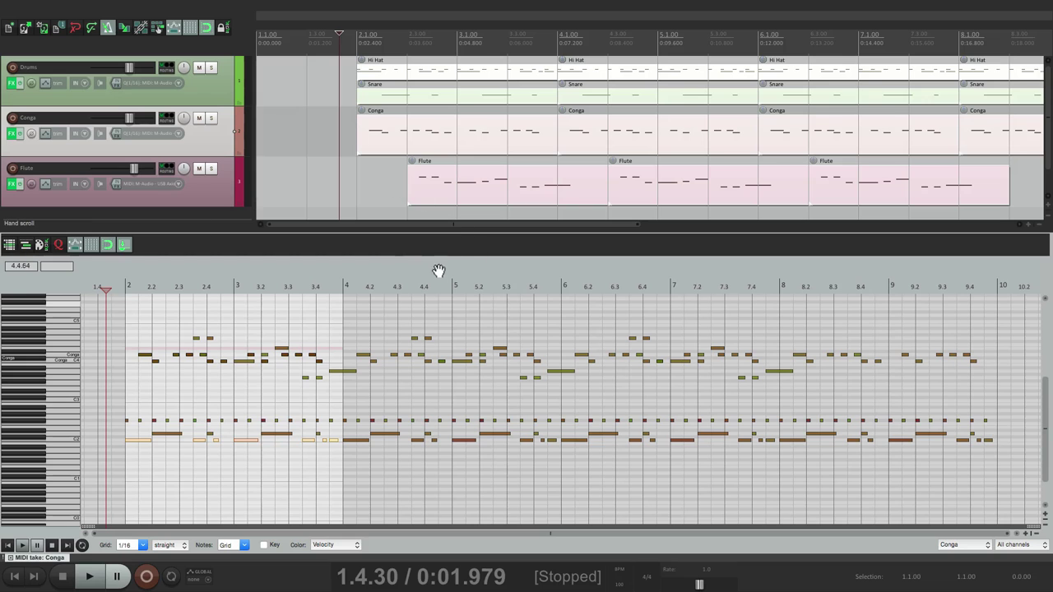
pyautogui.rightClick(434, 271)
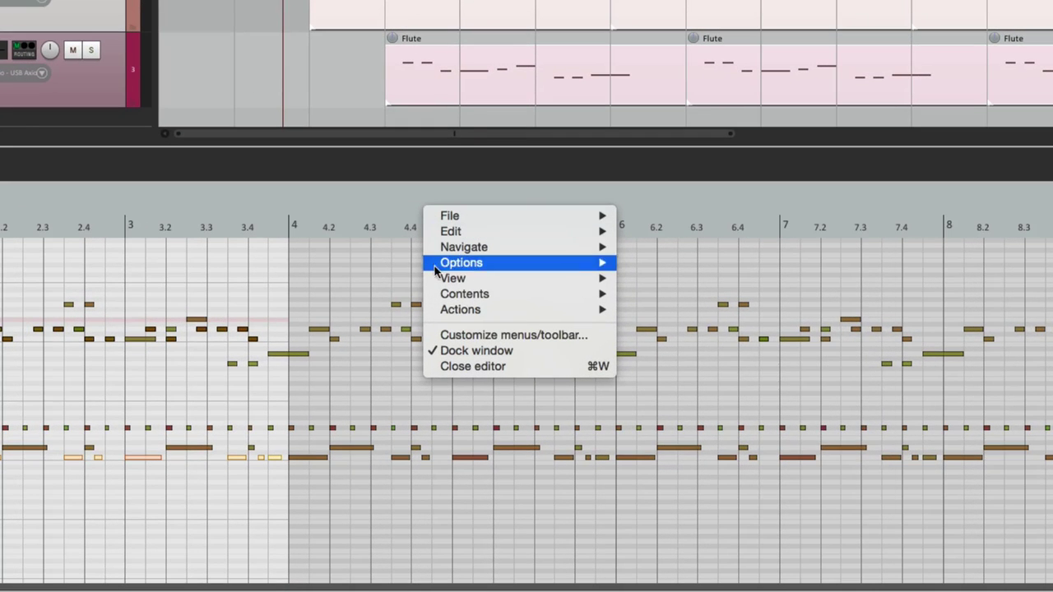
pyautogui.moveTo(431, 276)
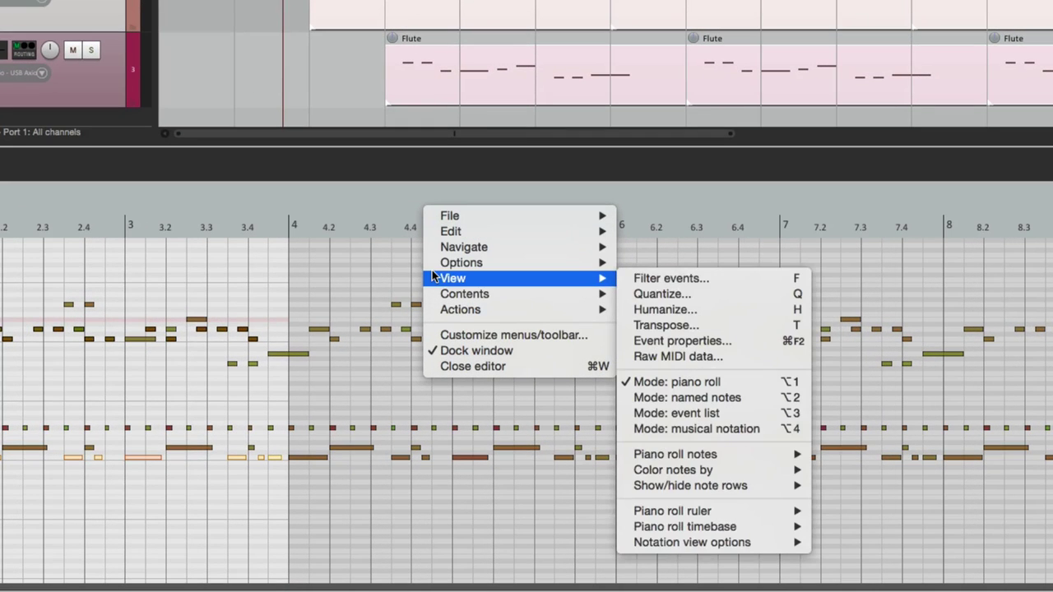
pyautogui.click(687, 429)
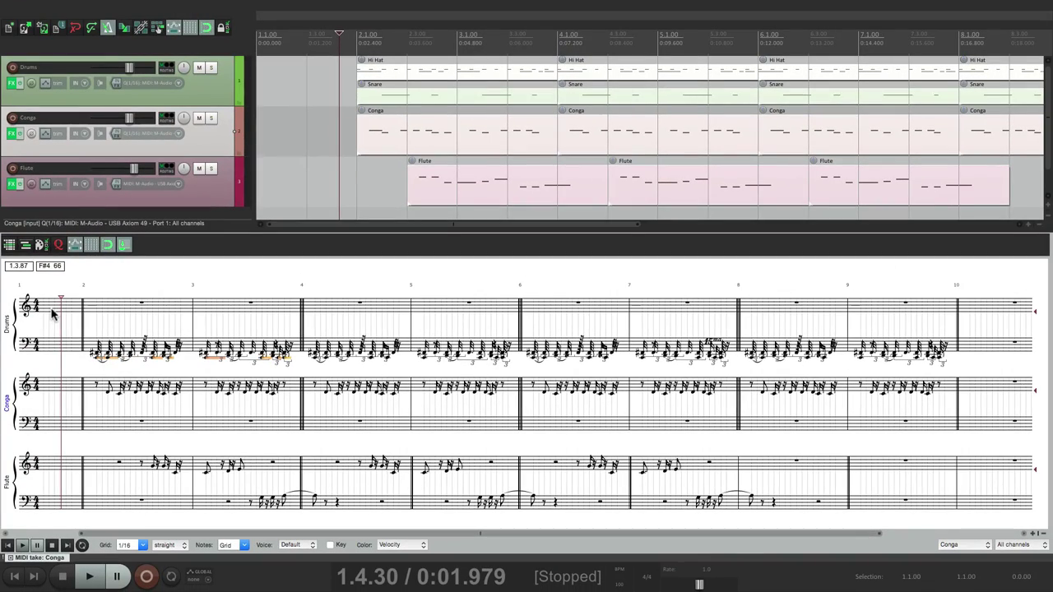
pyautogui.scroll(5, 54, 316)
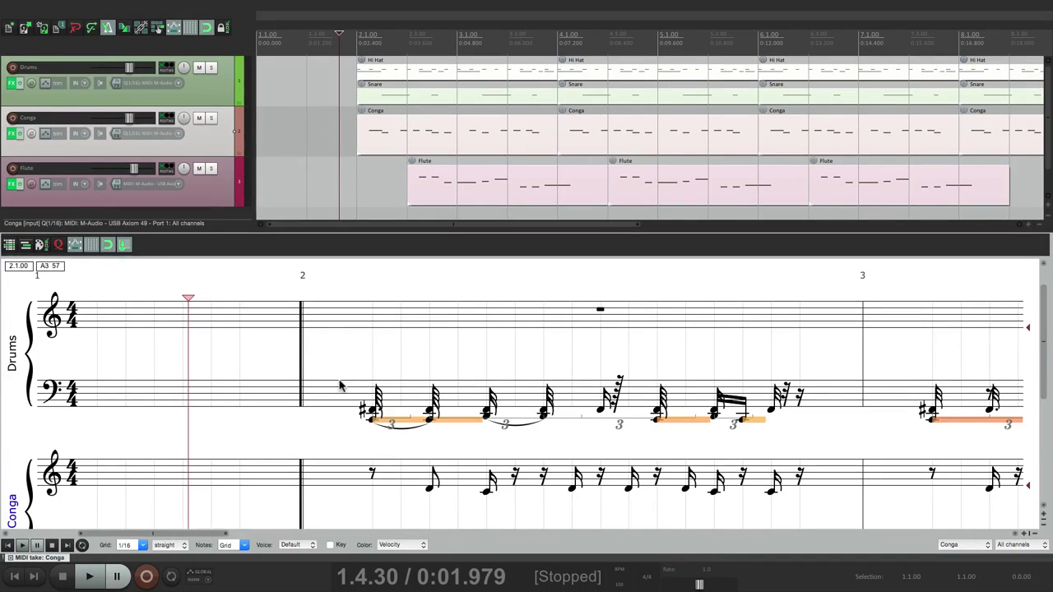
# Show the first Flute item in notation and play it from measure 2
pyautogui.click(388, 176)
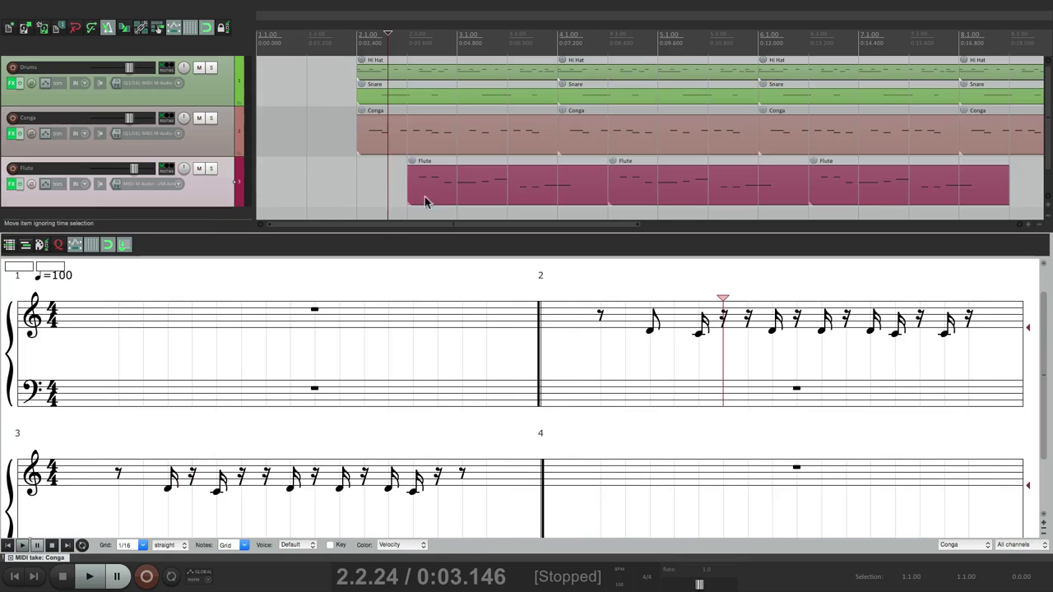
pyautogui.click(478, 194)
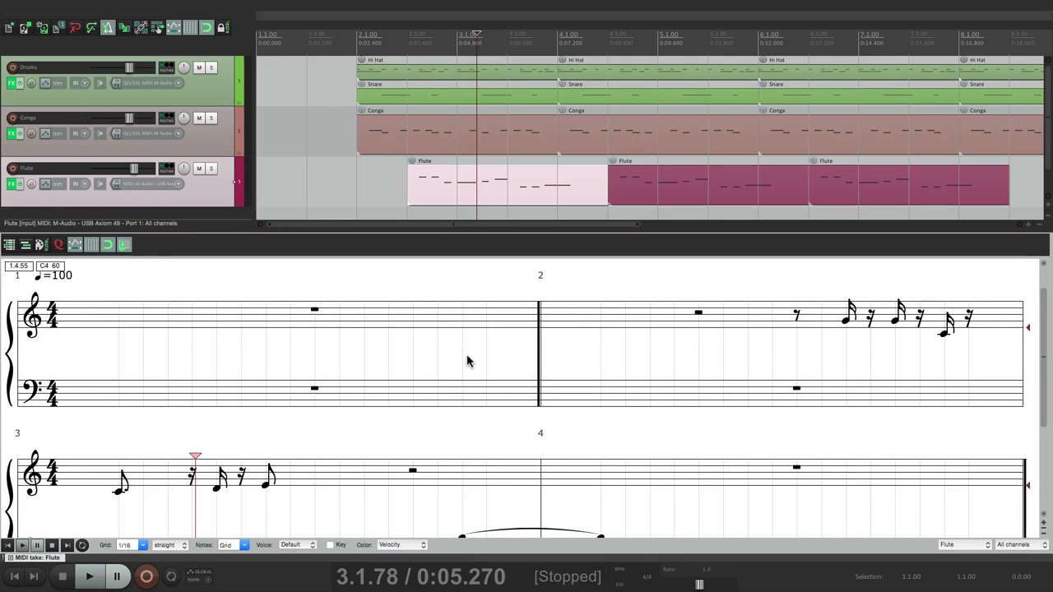
pyautogui.click(649, 290)
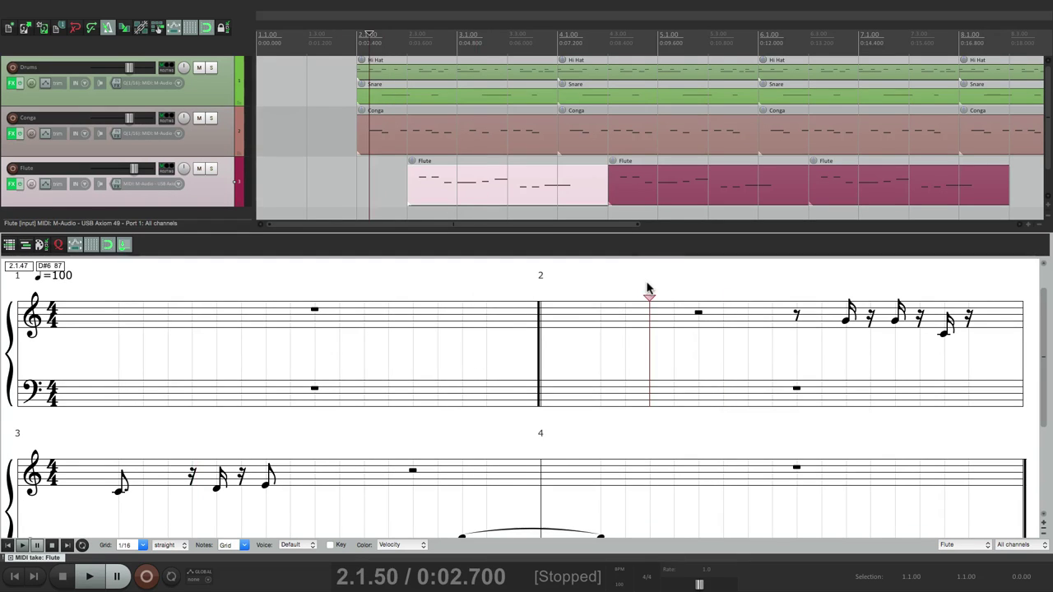
pyautogui.press('space')
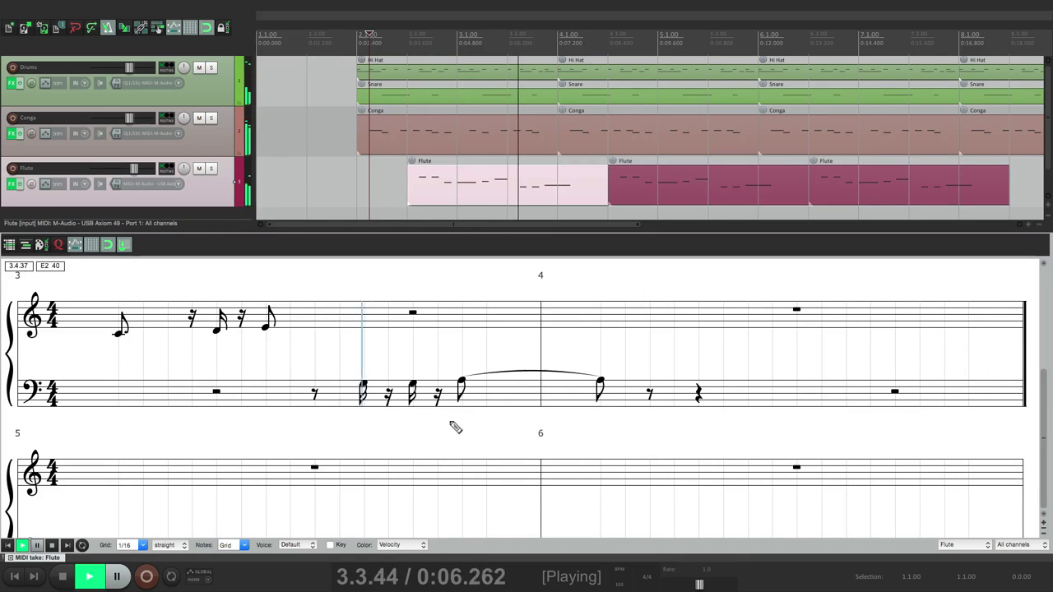
pyautogui.press('space')
# Show the first Conga item's notation and play it back
pyautogui.click(470, 146)
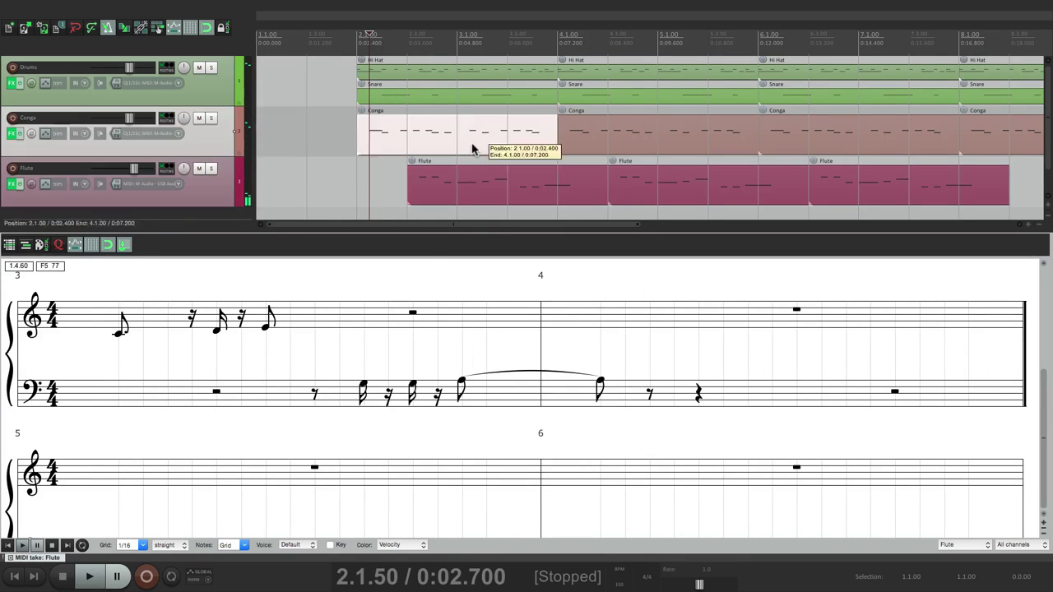
pyautogui.press('space')
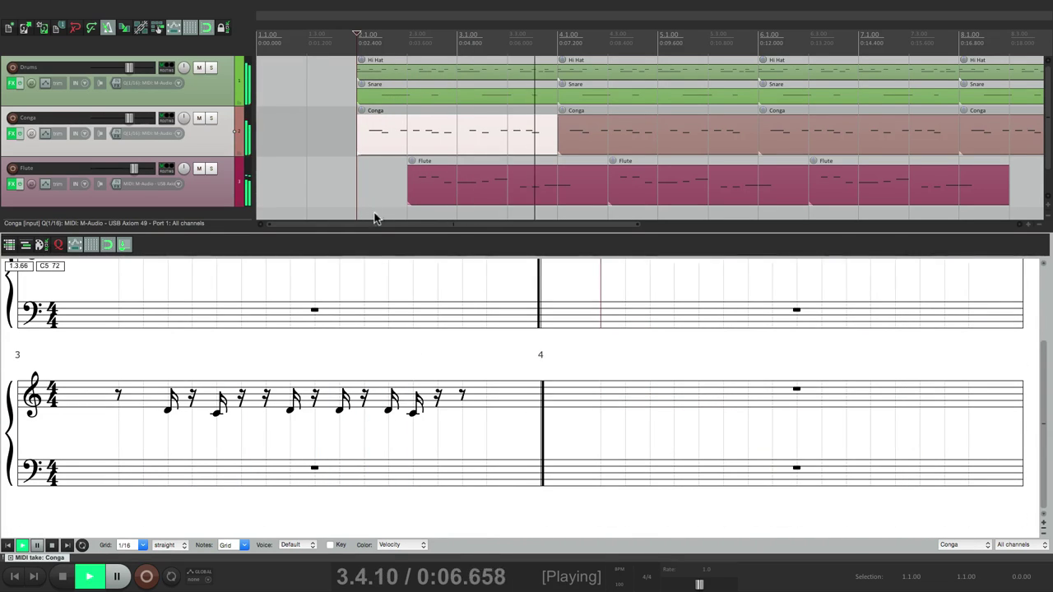
pyautogui.press('space')
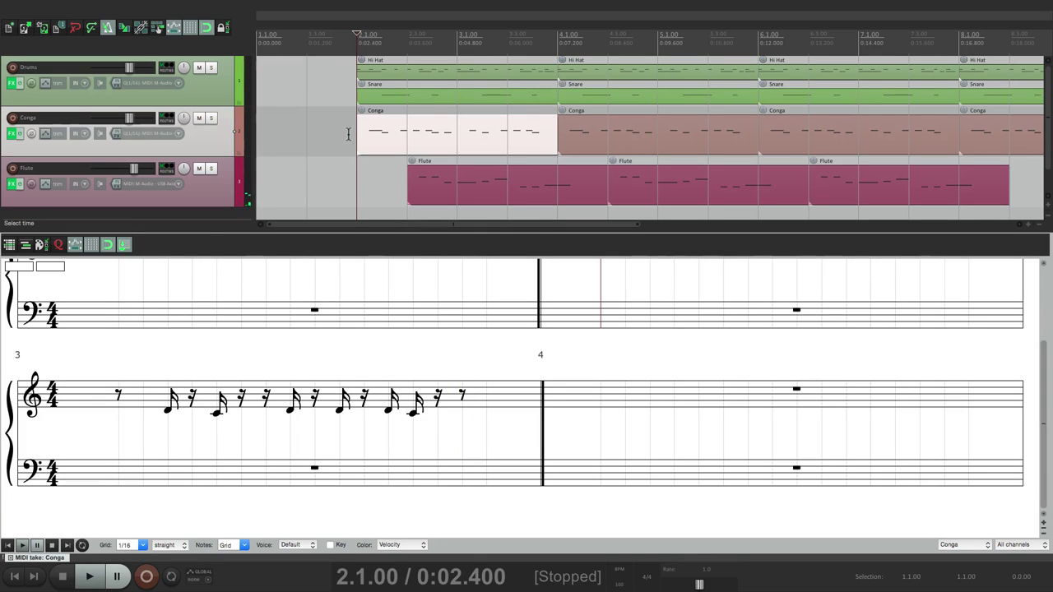
# Show the Drums part in notation with notes deselected, and play it back
pyautogui.click(230, 83)
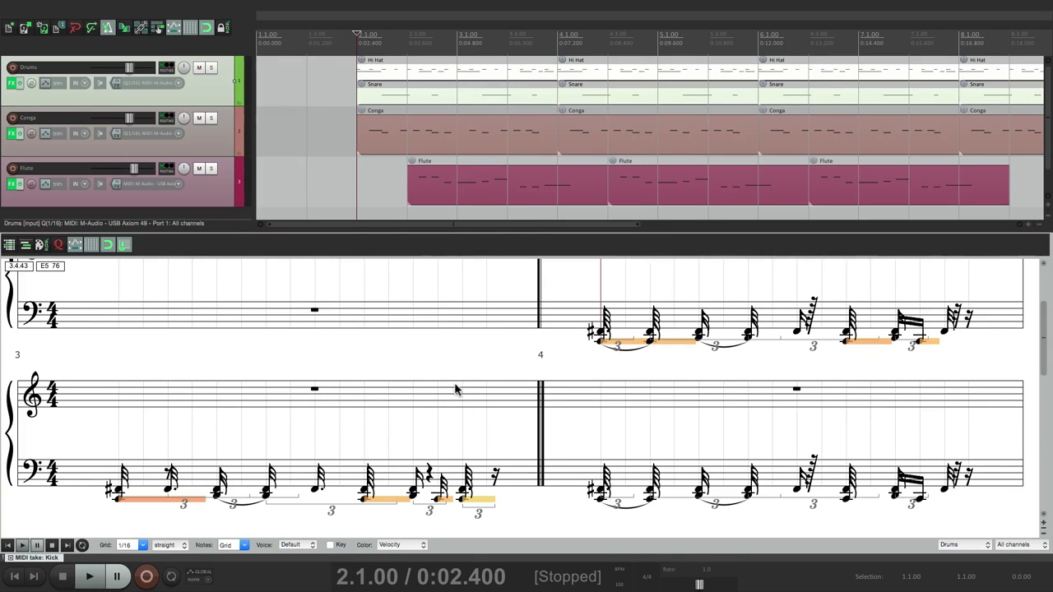
pyautogui.click(573, 287)
pyautogui.press('space')
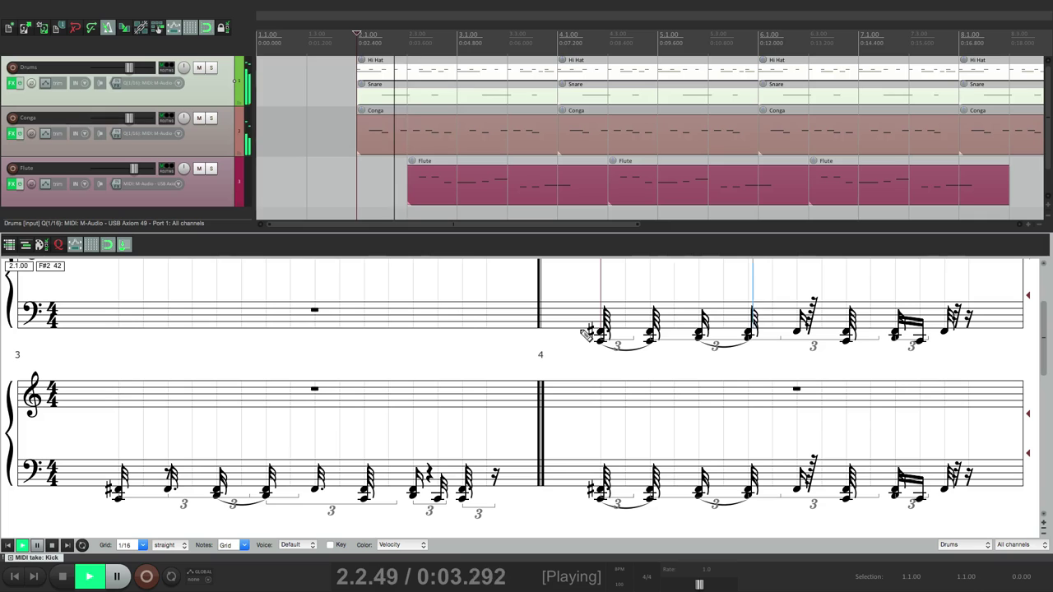
pyautogui.press('space')
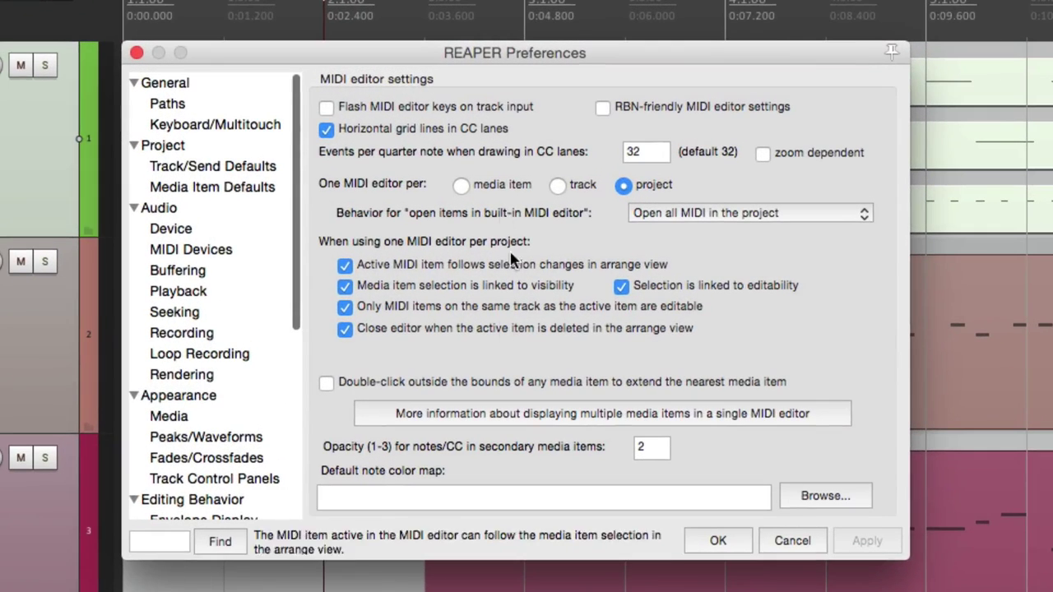
# Use one MIDI editor per track, opening all MIDI on the same track, and save
pyautogui.click(483, 133)
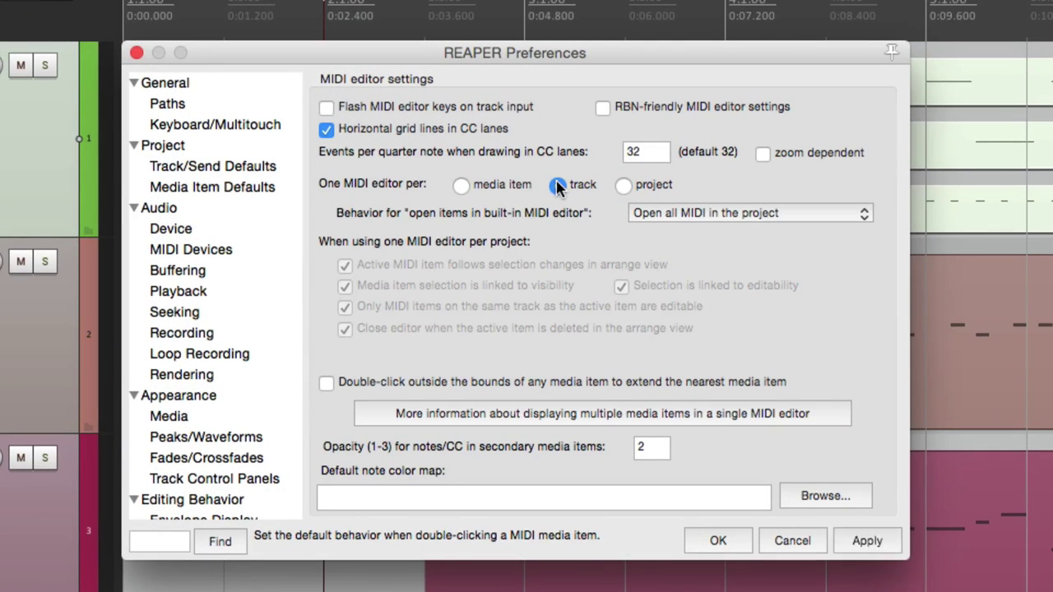
pyautogui.click(640, 214)
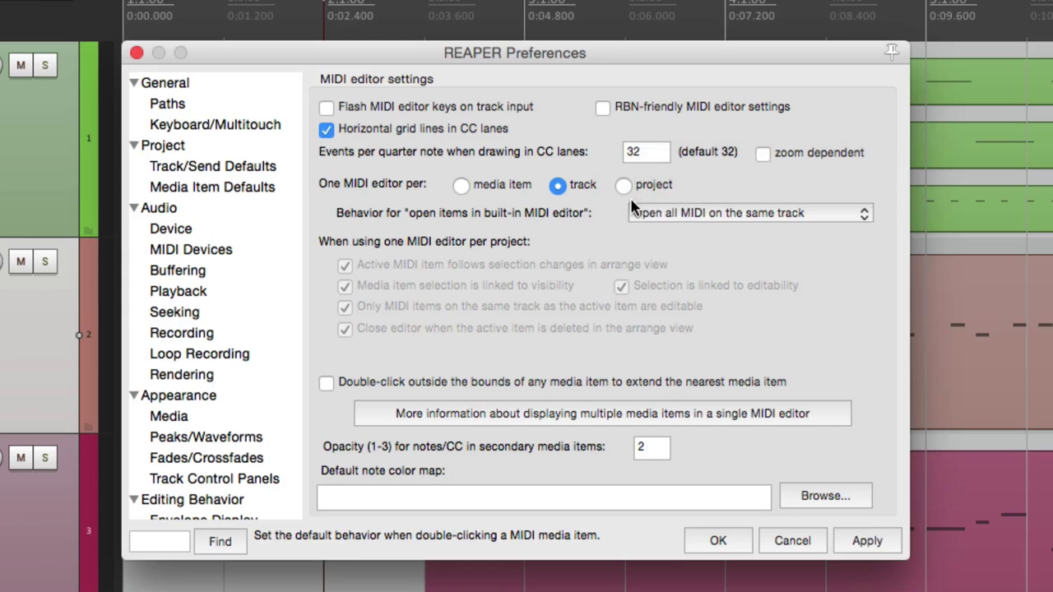
pyautogui.click(717, 539)
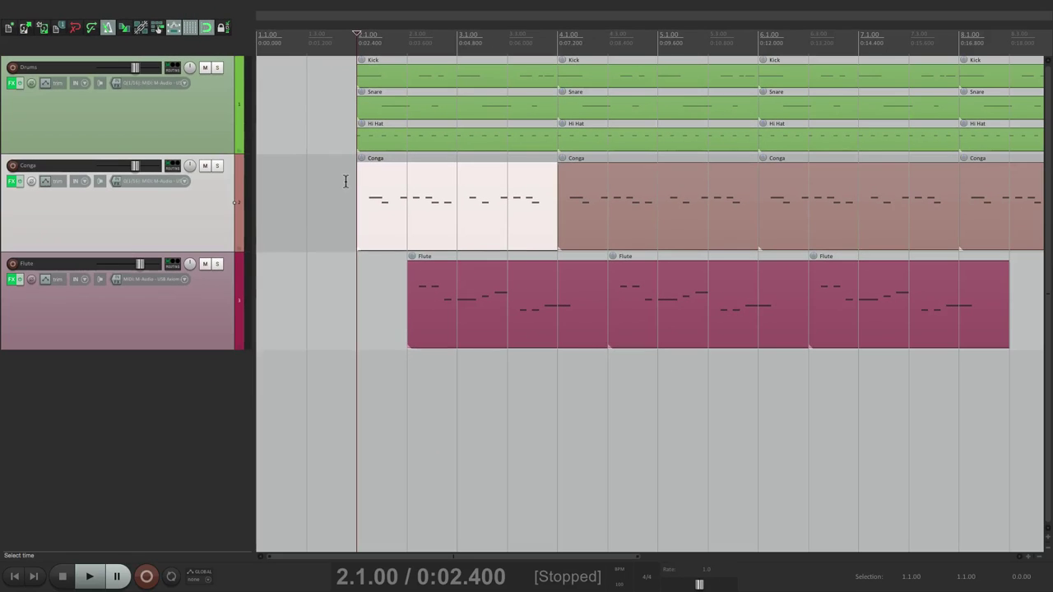
# Open the Conga item and the first Flute item in separate notation editor tabs
pyautogui.doubleClick(440, 194)
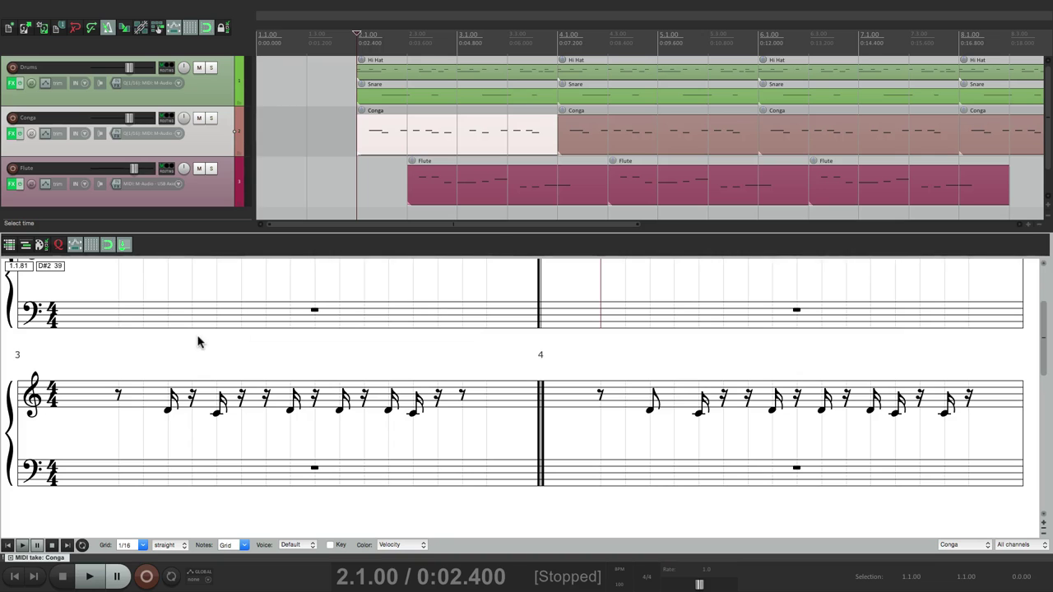
pyautogui.click(348, 188)
pyautogui.click(488, 186)
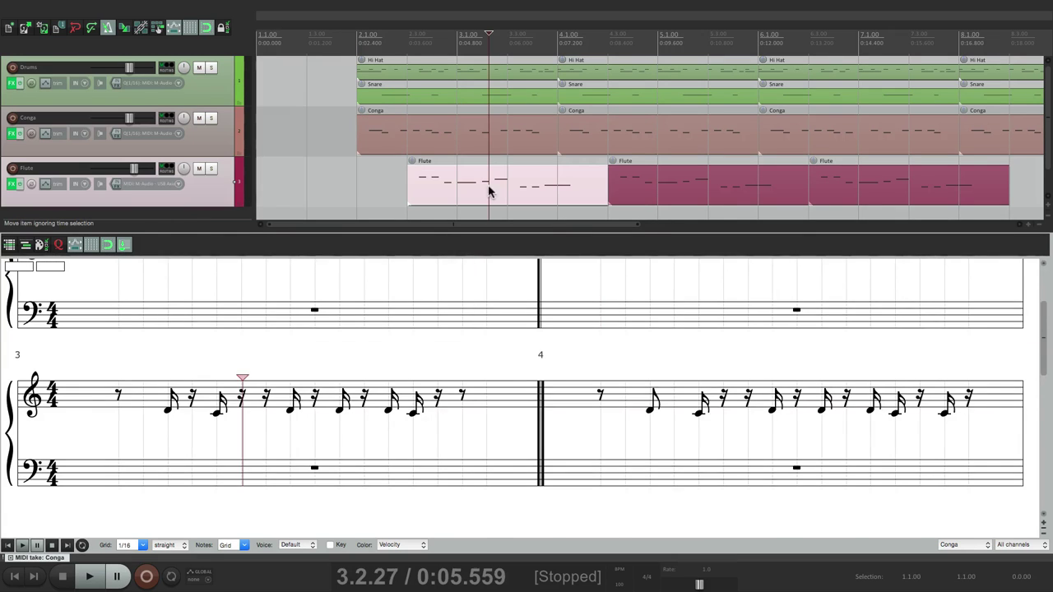
pyautogui.doubleClick(488, 189)
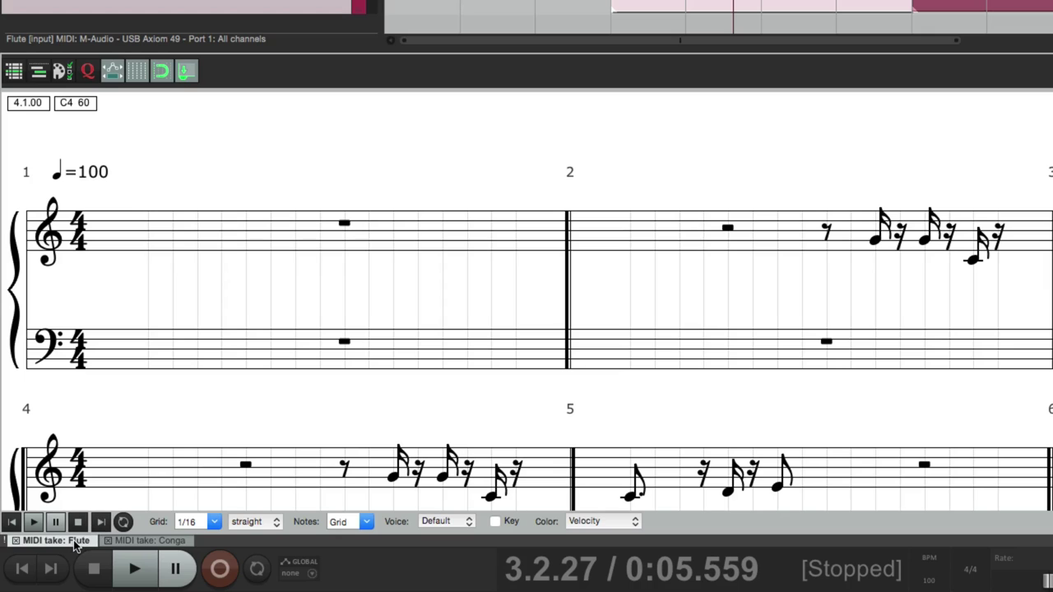
# Play the notation twice from bar 2, then open the MIDI editor preferences
pyautogui.click(802, 175)
pyautogui.press('space')
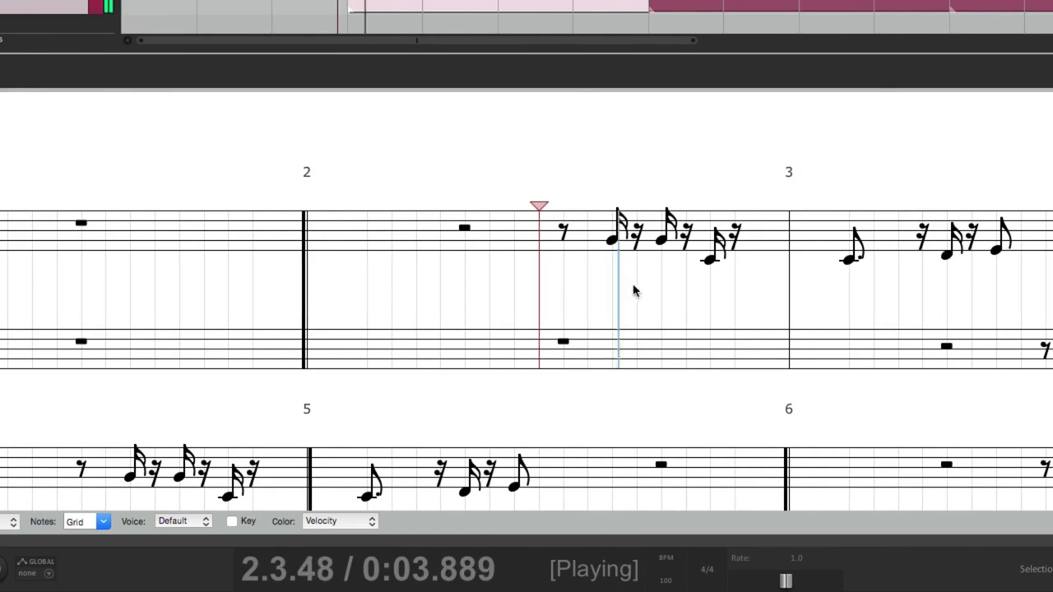
pyautogui.press('space')
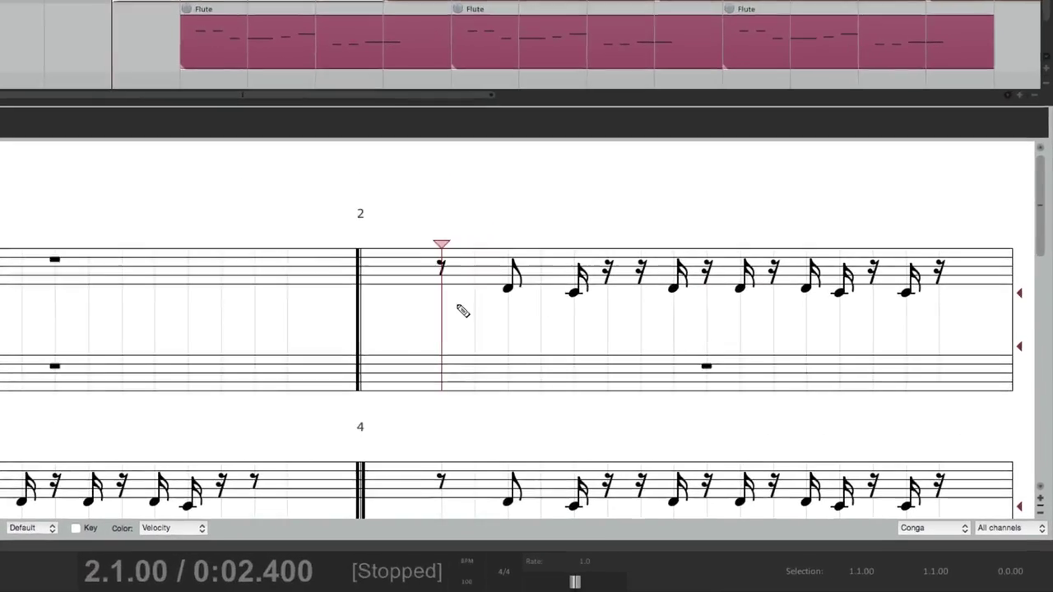
pyautogui.press('space')
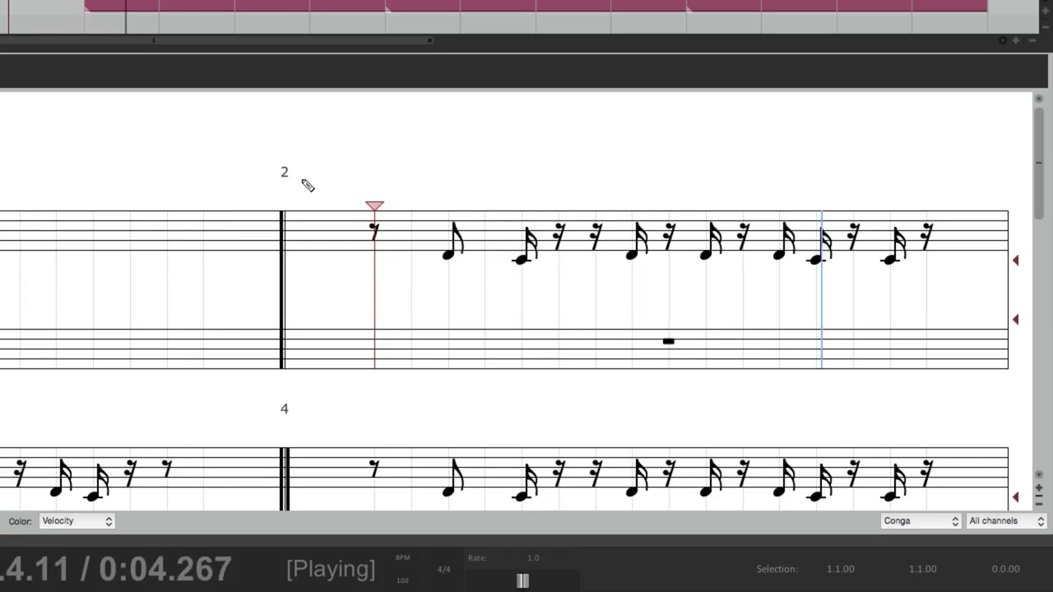
pyautogui.press('space')
pyautogui.press('super+comma')
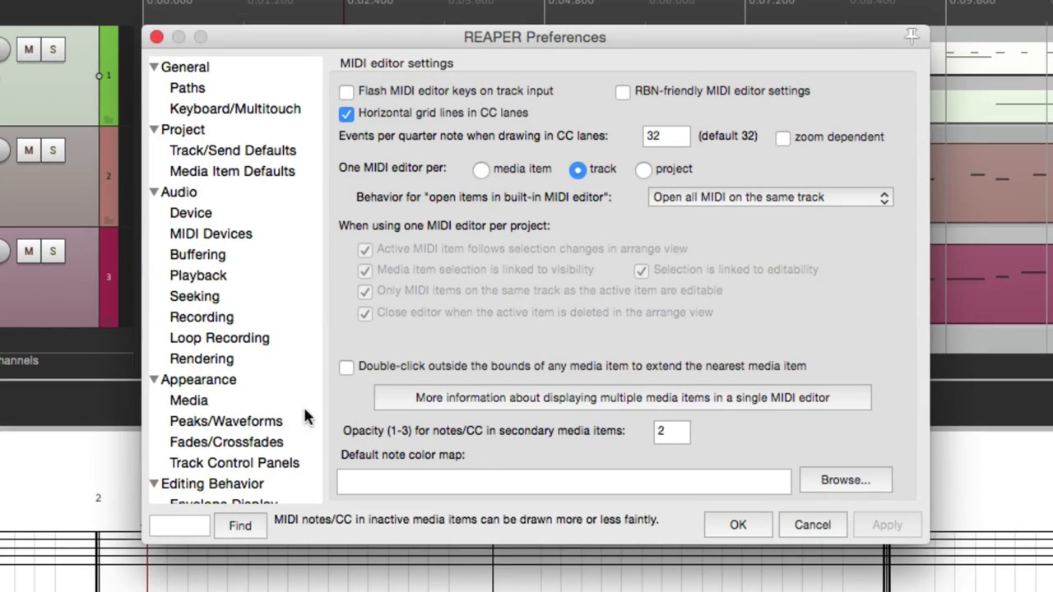
# In MIDI editor preferences, choose one MIDI editor per media item
pyautogui.scroll(-1, 285, 417)
pyautogui.scroll(-5, 286, 418)
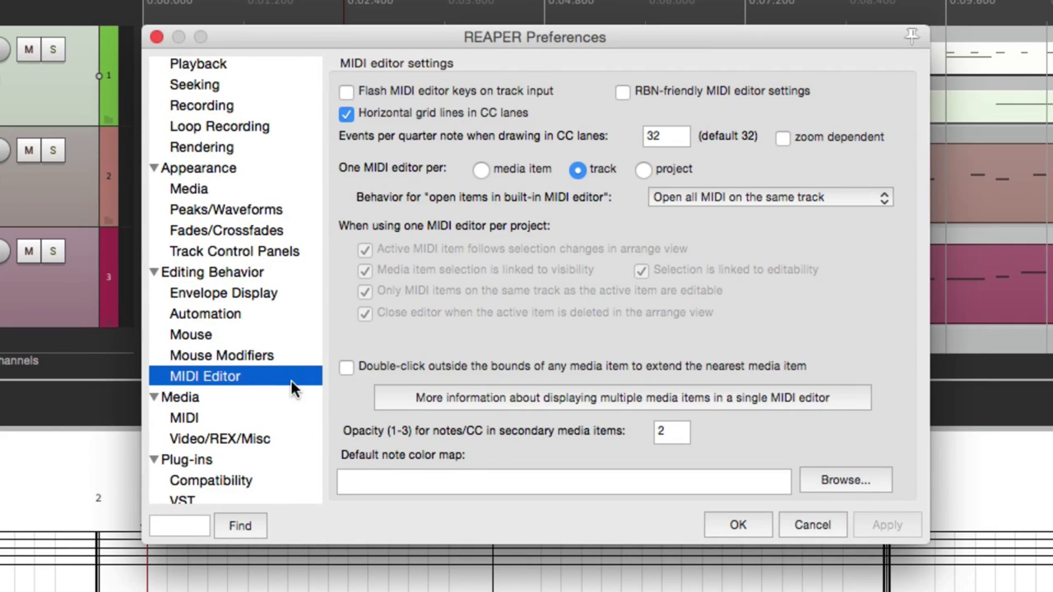
pyautogui.click(480, 169)
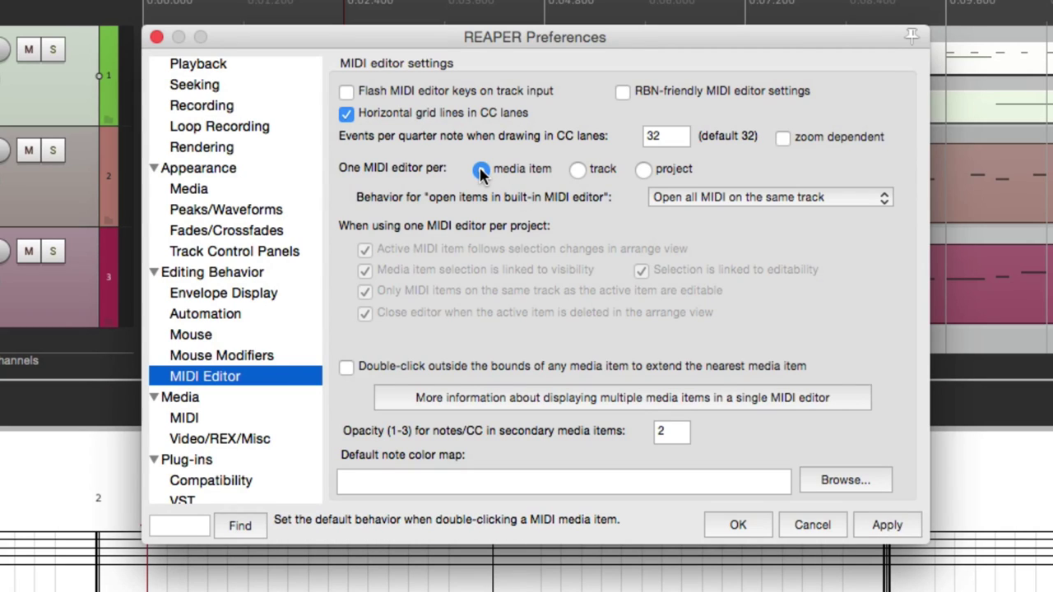